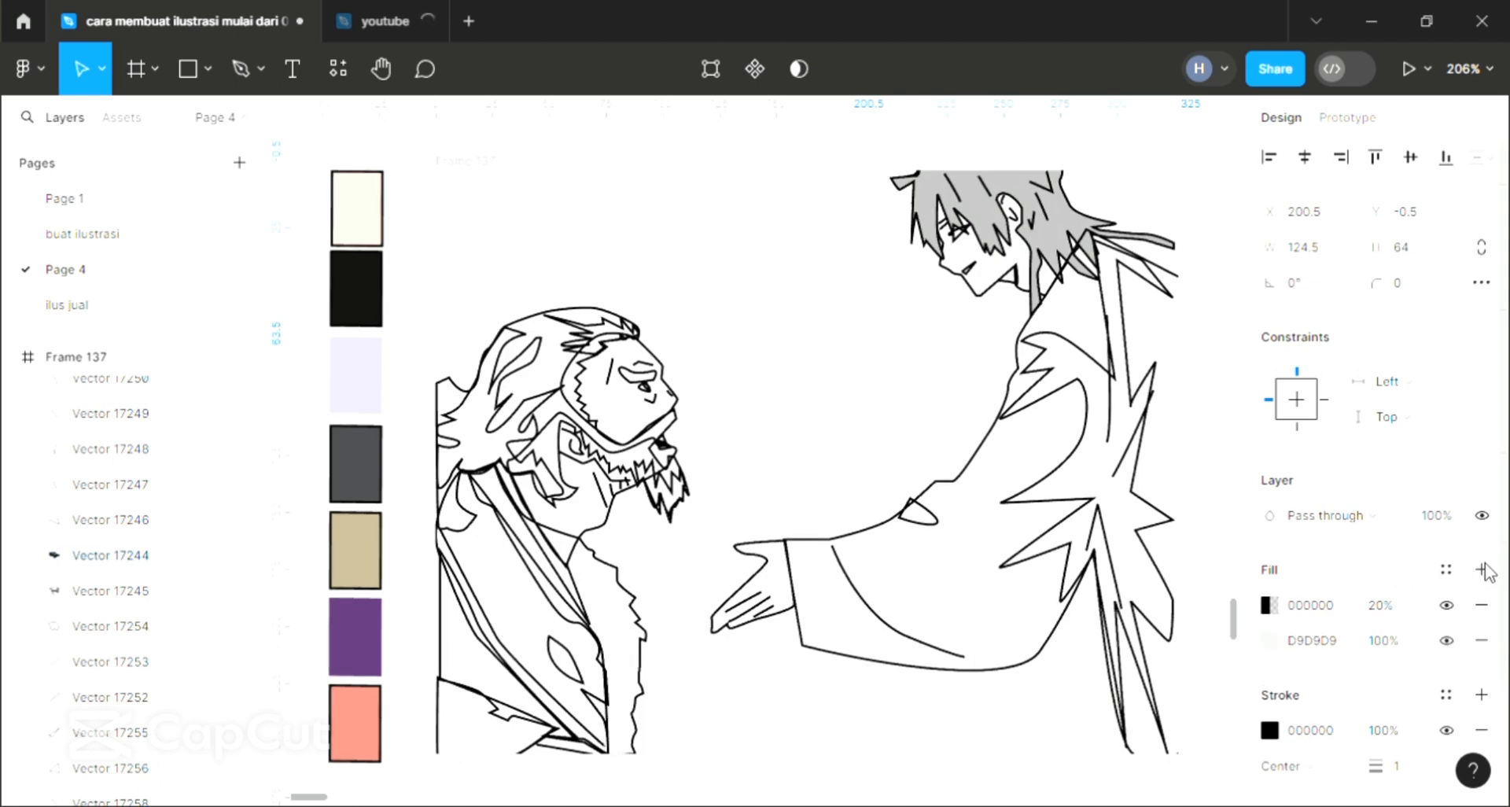
Undo the two fills on the standing man's hair outline.
key(ctrl+z)
key(ctrl+z)
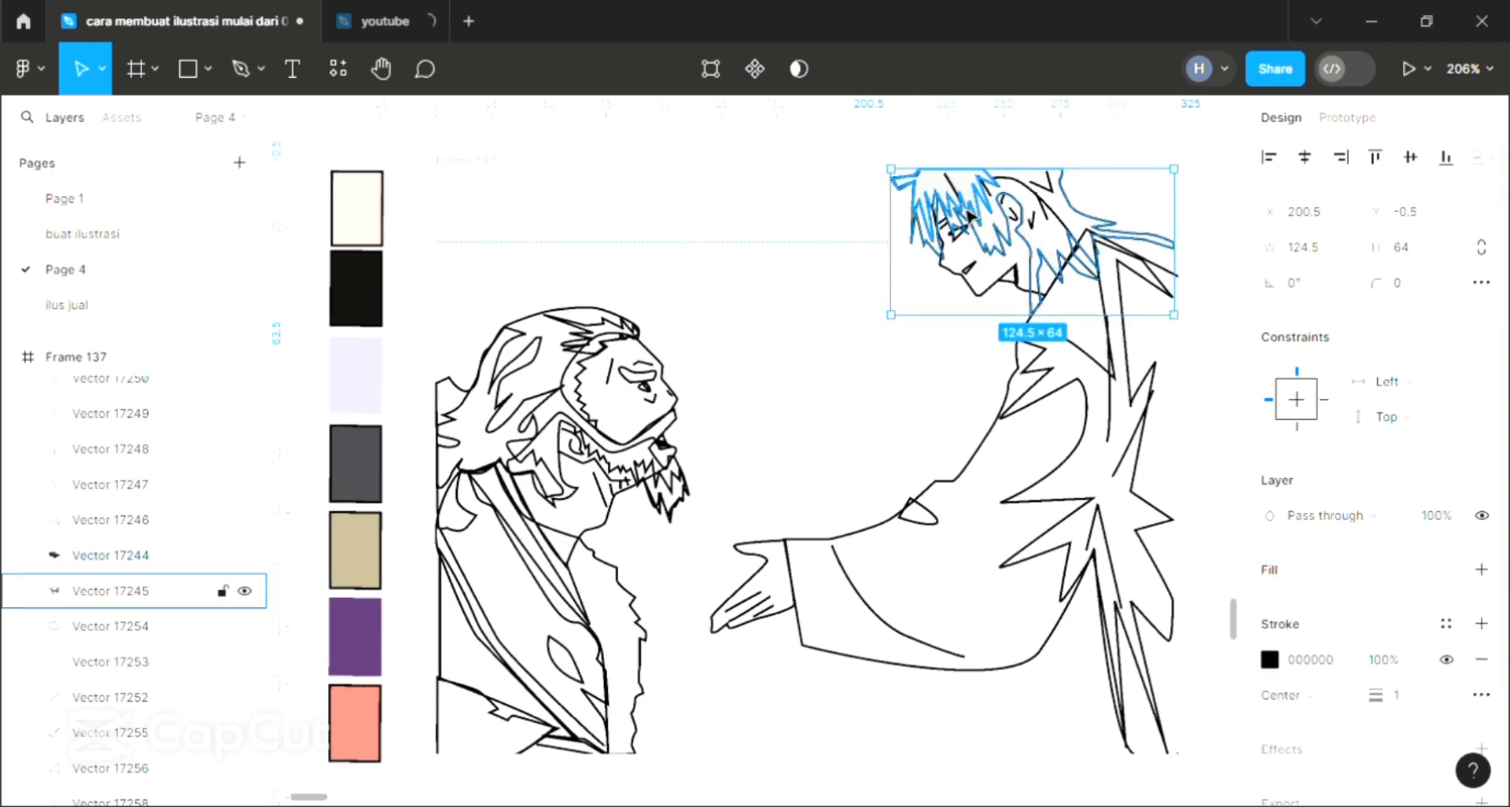
click(953, 189)
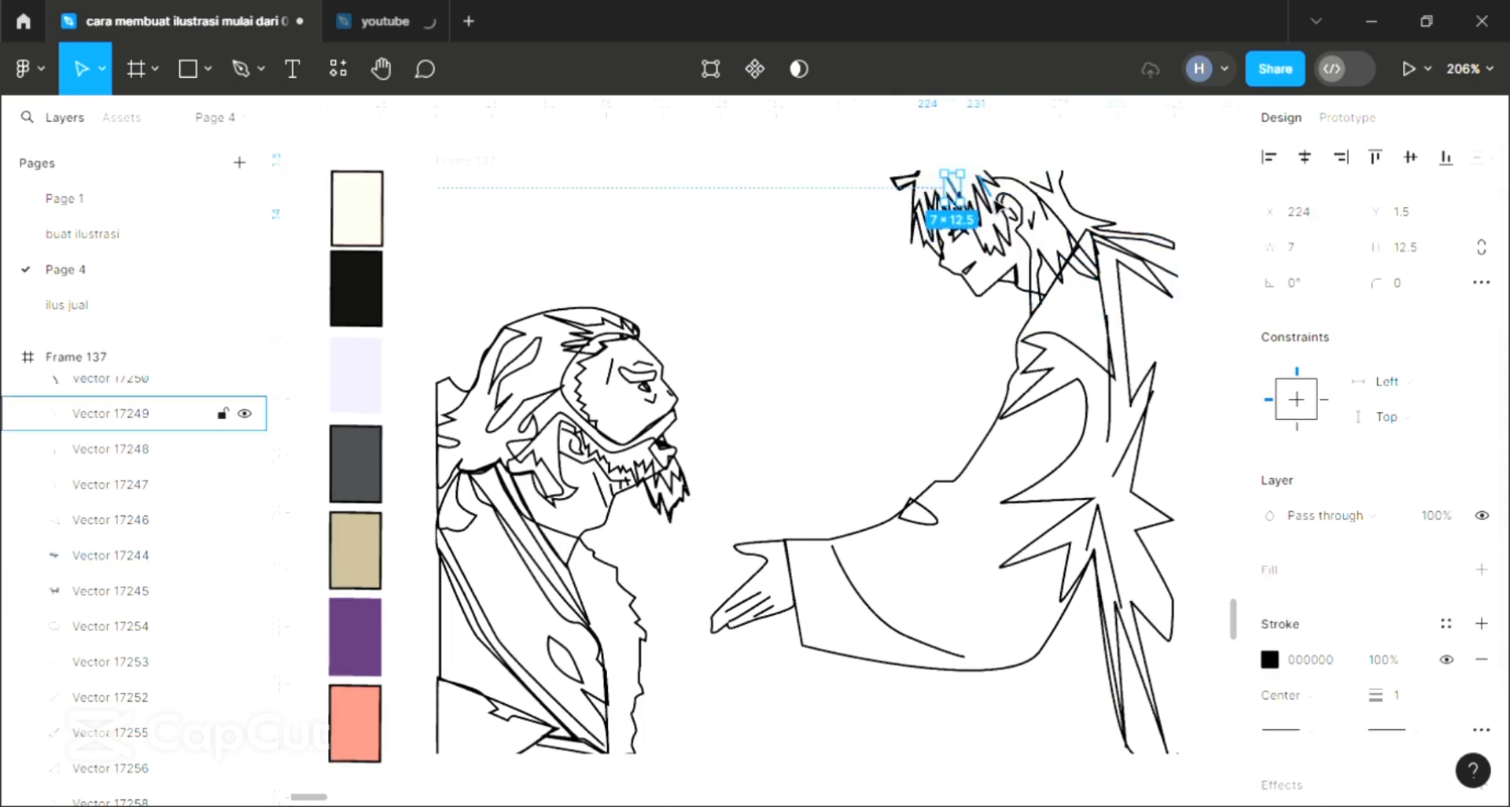
click(979, 195)
click(1090, 228)
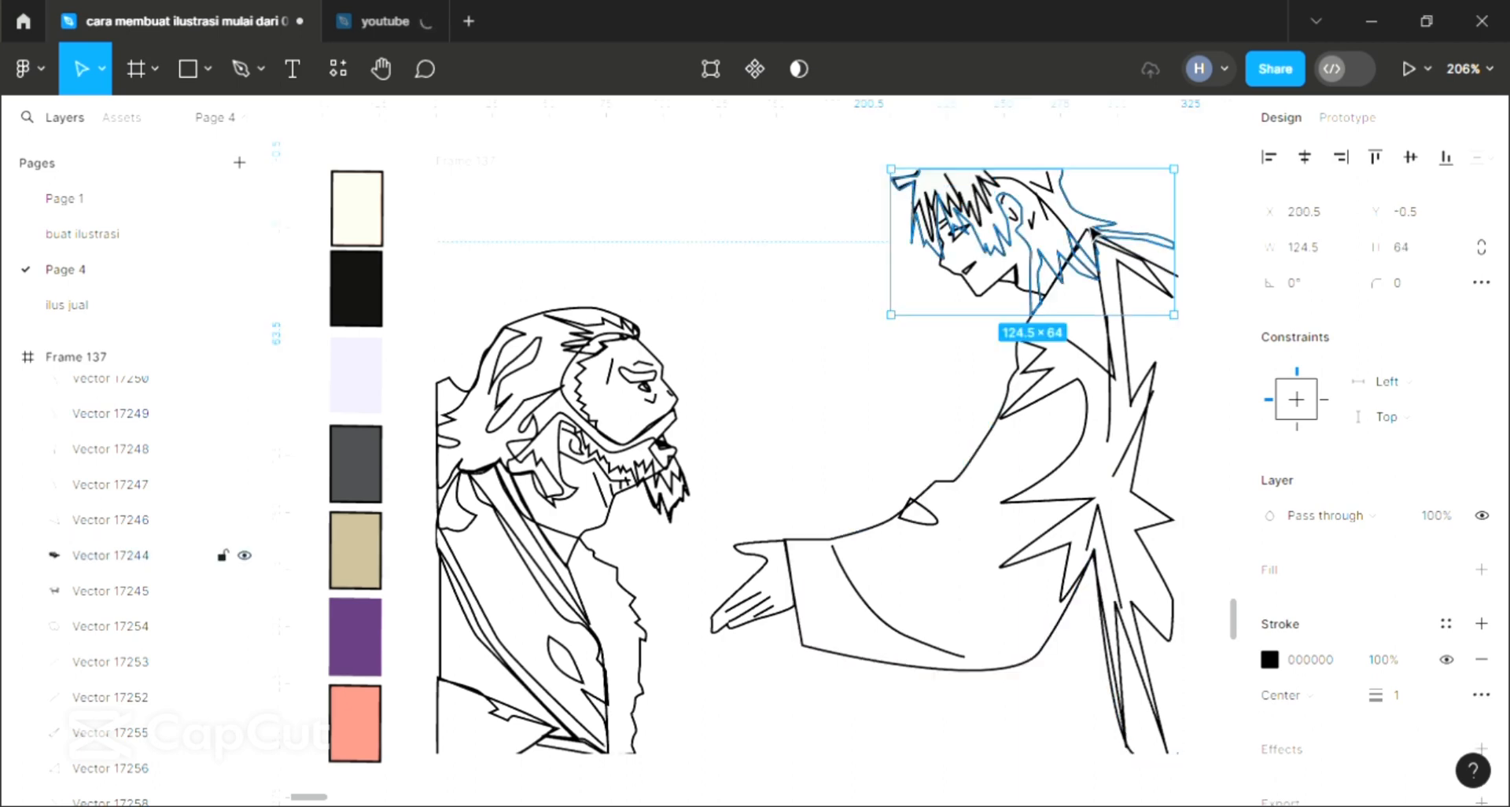
key(ctrl+z)
key(ctrl+z)
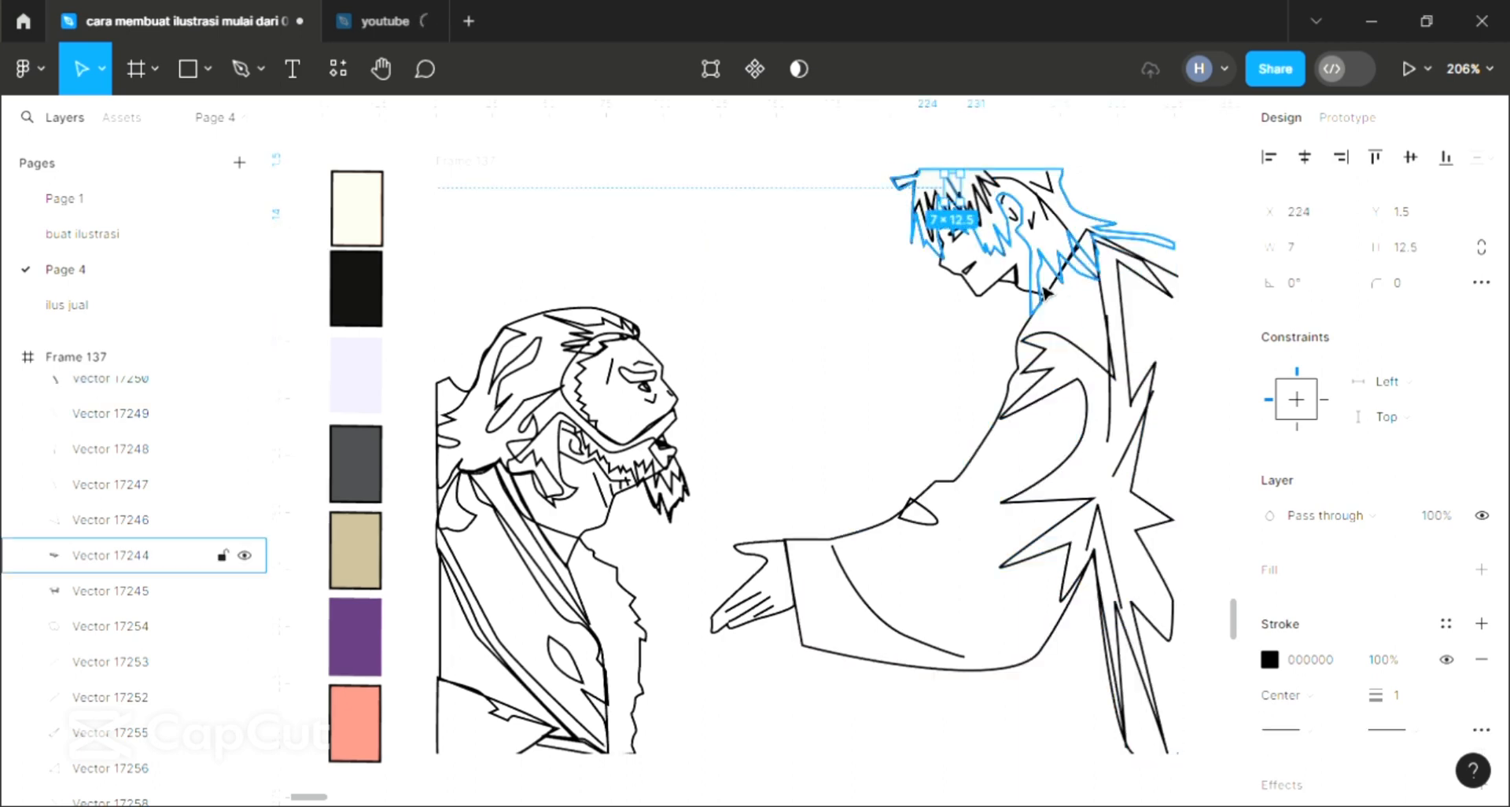
Fill the standing man's hair outline with D9D9D9 overlaid by 000000 at 20%, and send the shape to the back.
click(1113, 234)
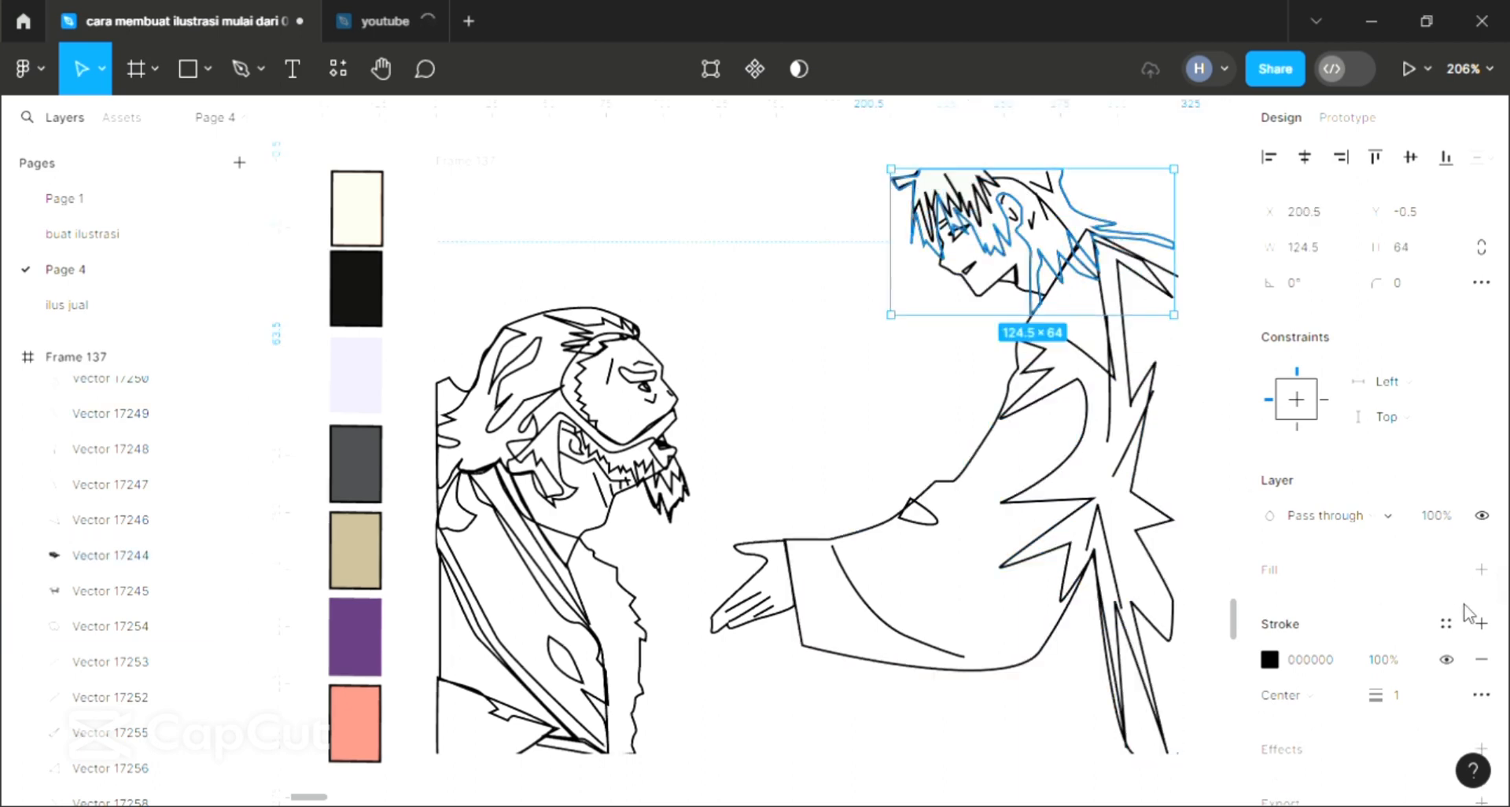
click(1482, 569)
click(1481, 569)
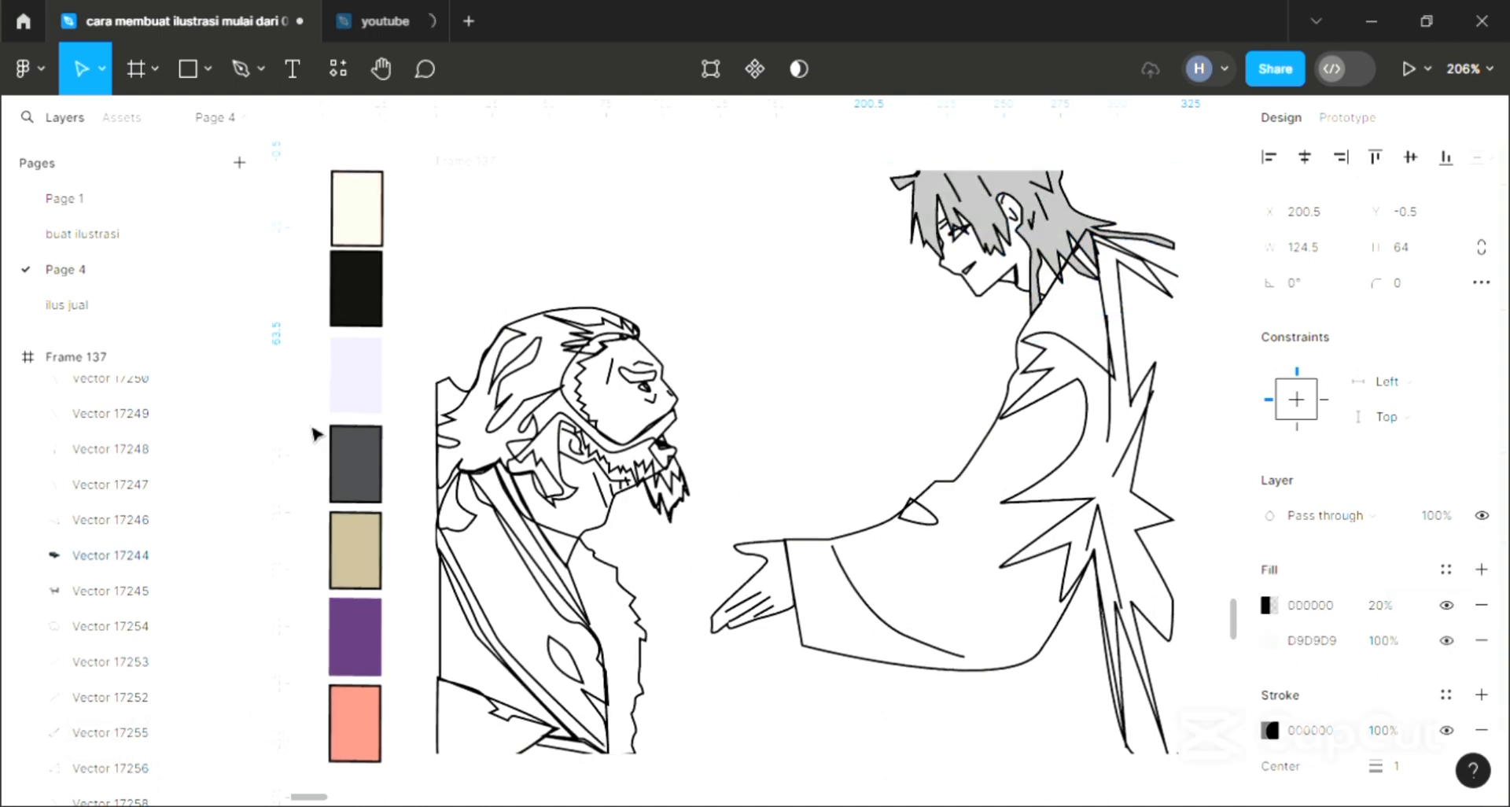
key([)
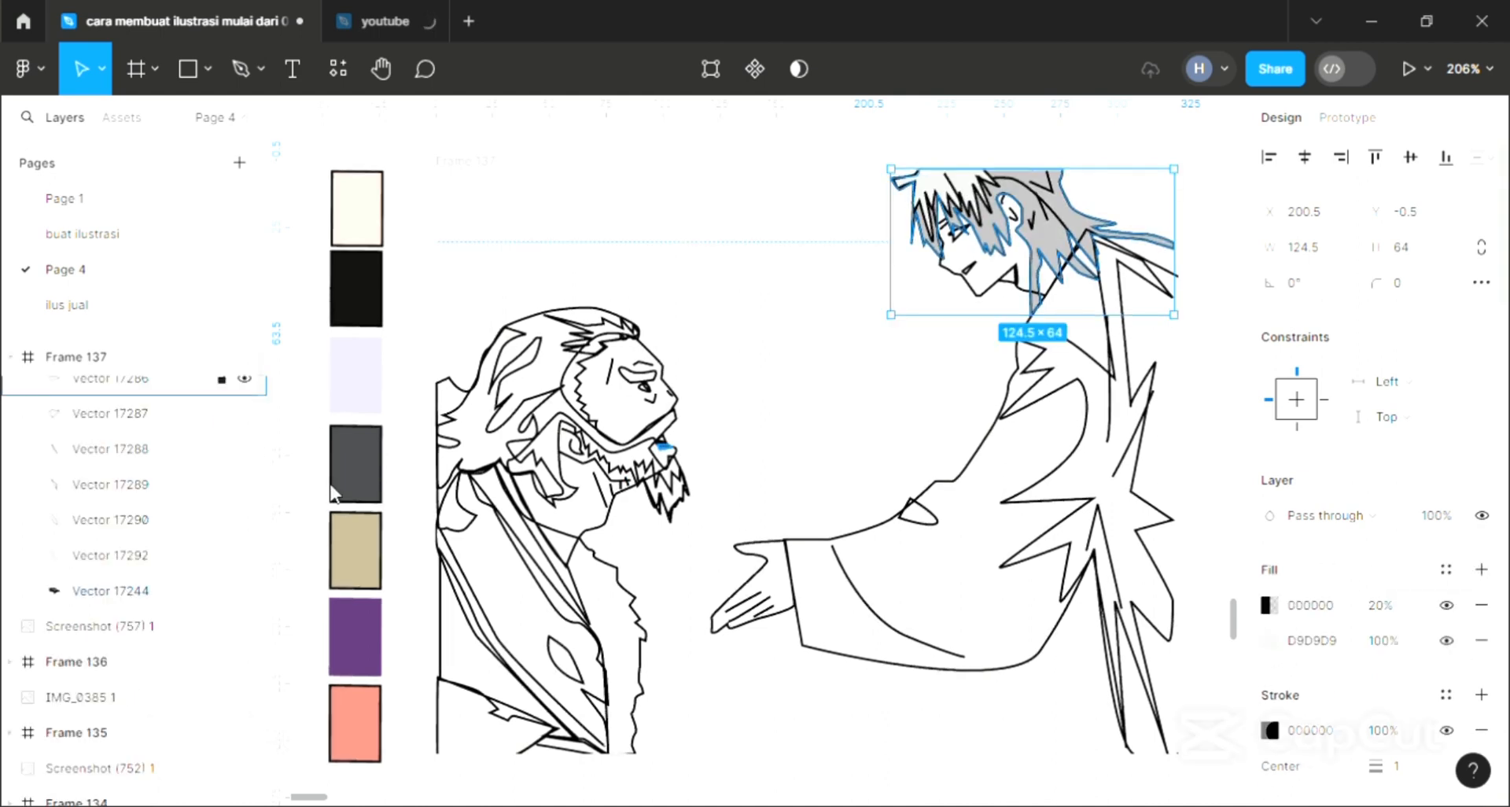
click(804, 423)
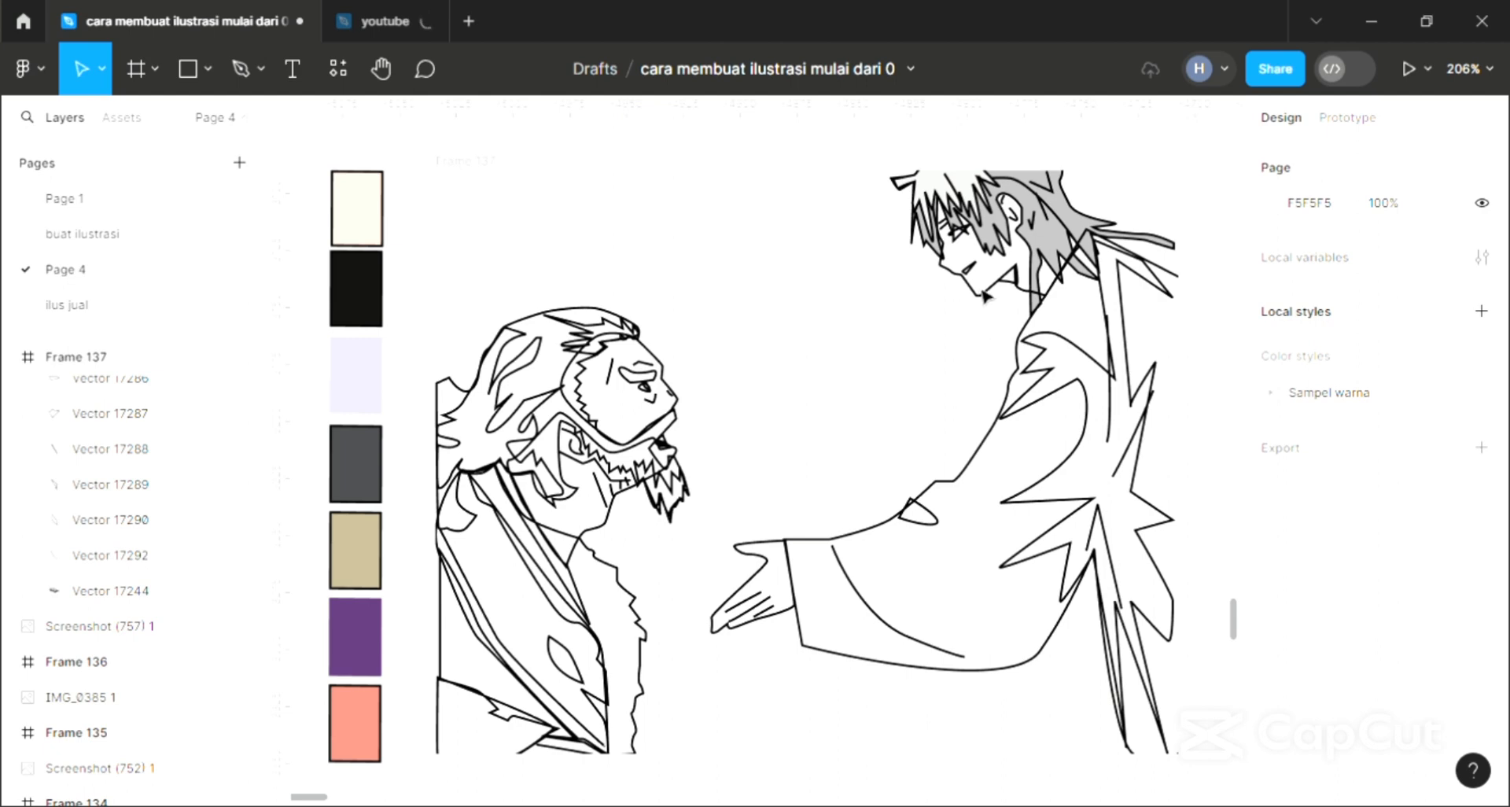
Fill the standing man's eye with the black 111111 sampled from the palette swatch beside the drawing.
click(960, 233)
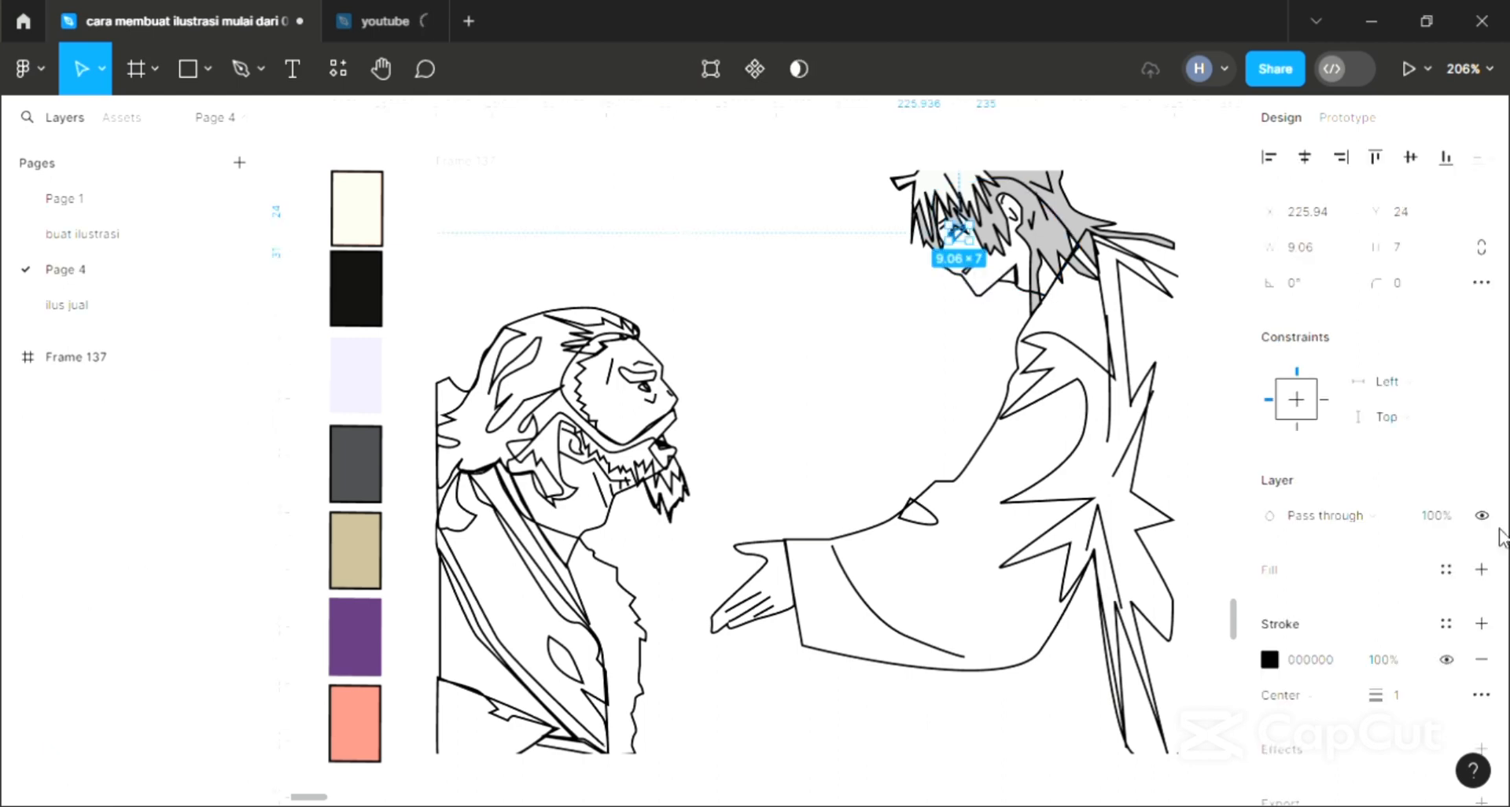
click(1481, 569)
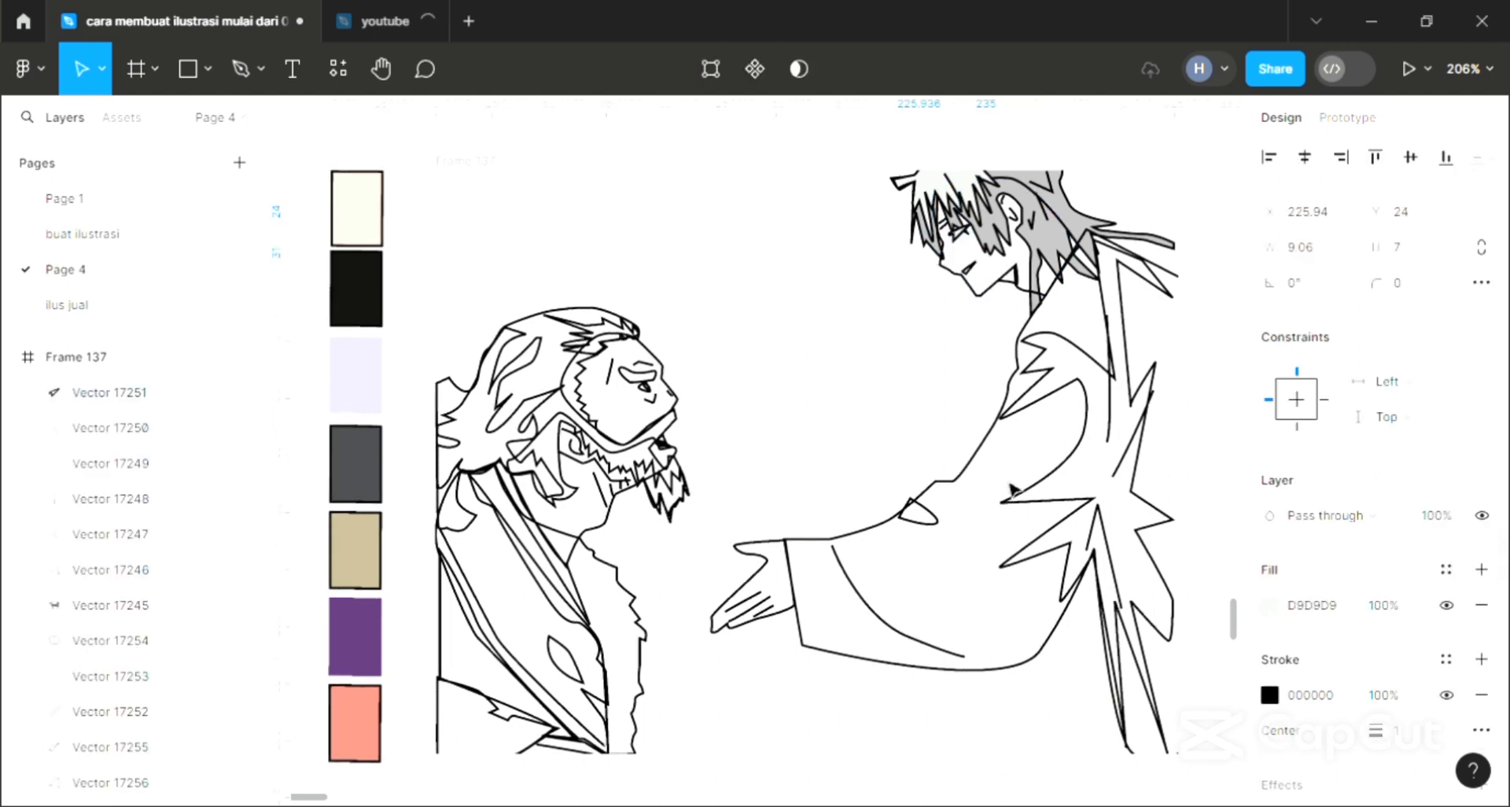
key(i)
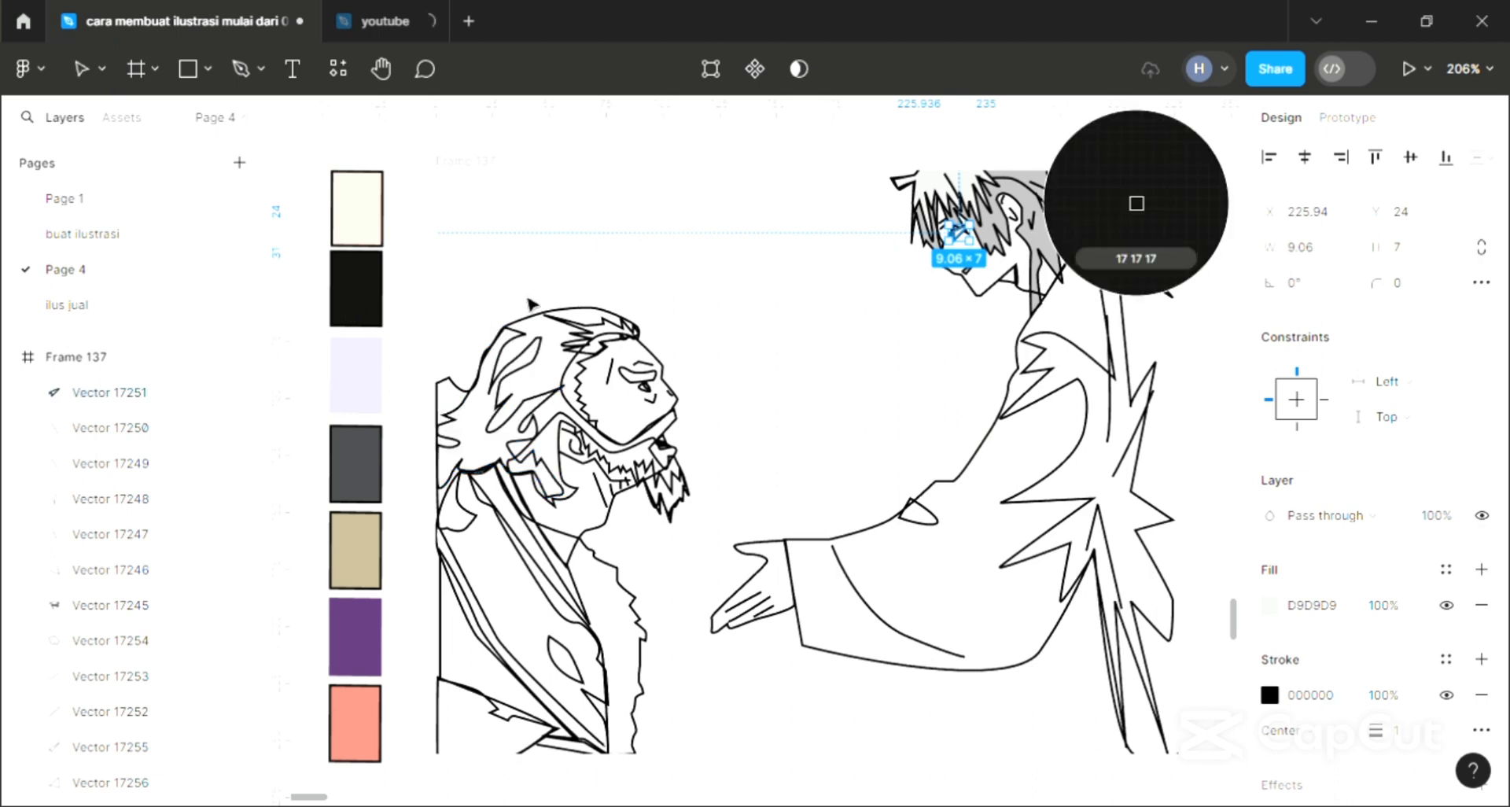
click(356, 310)
click(958, 301)
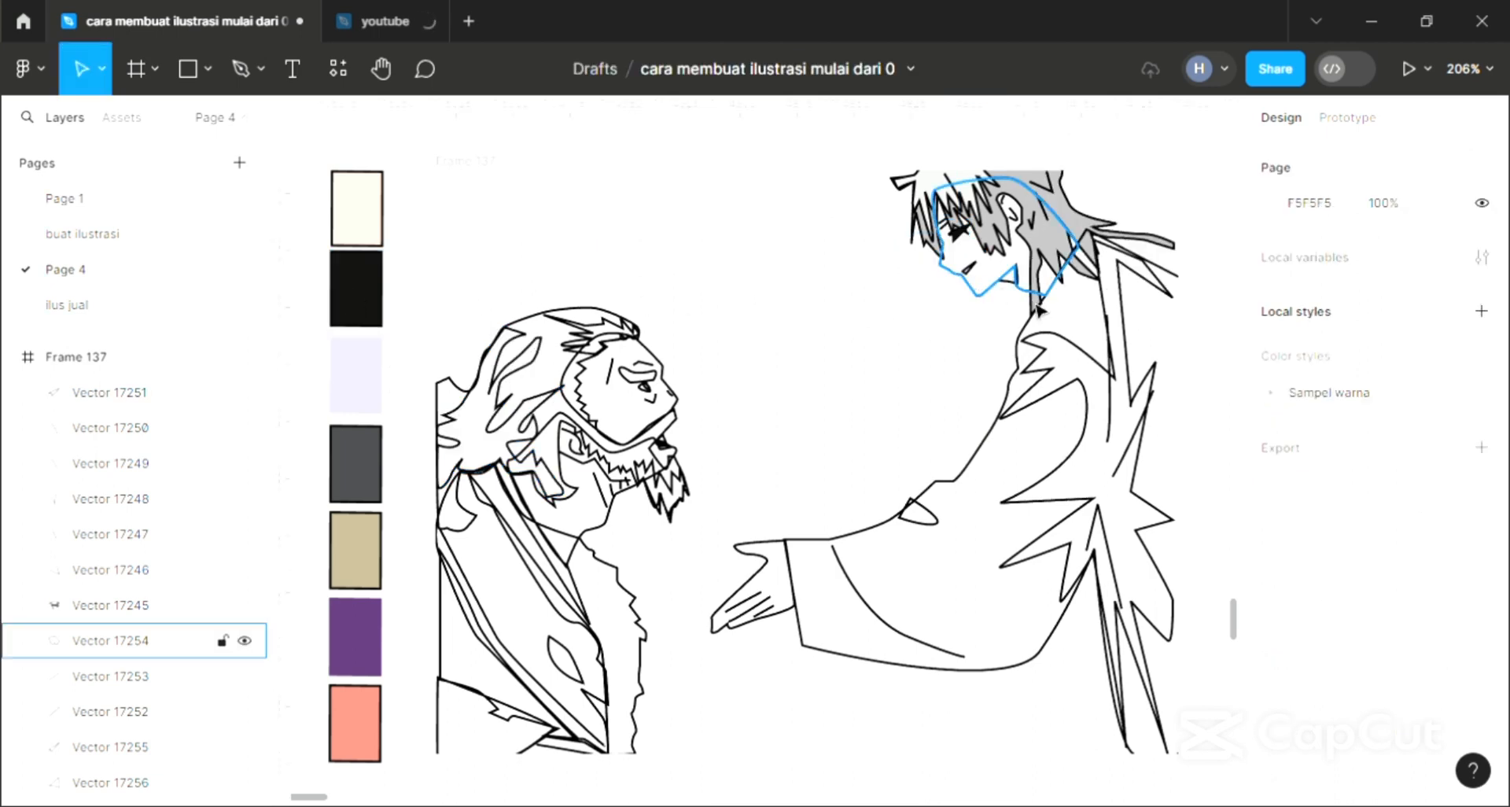
Fill the standing man's small mouth shape with white FFFFFF sampled from the canvas.
click(971, 269)
click(1481, 569)
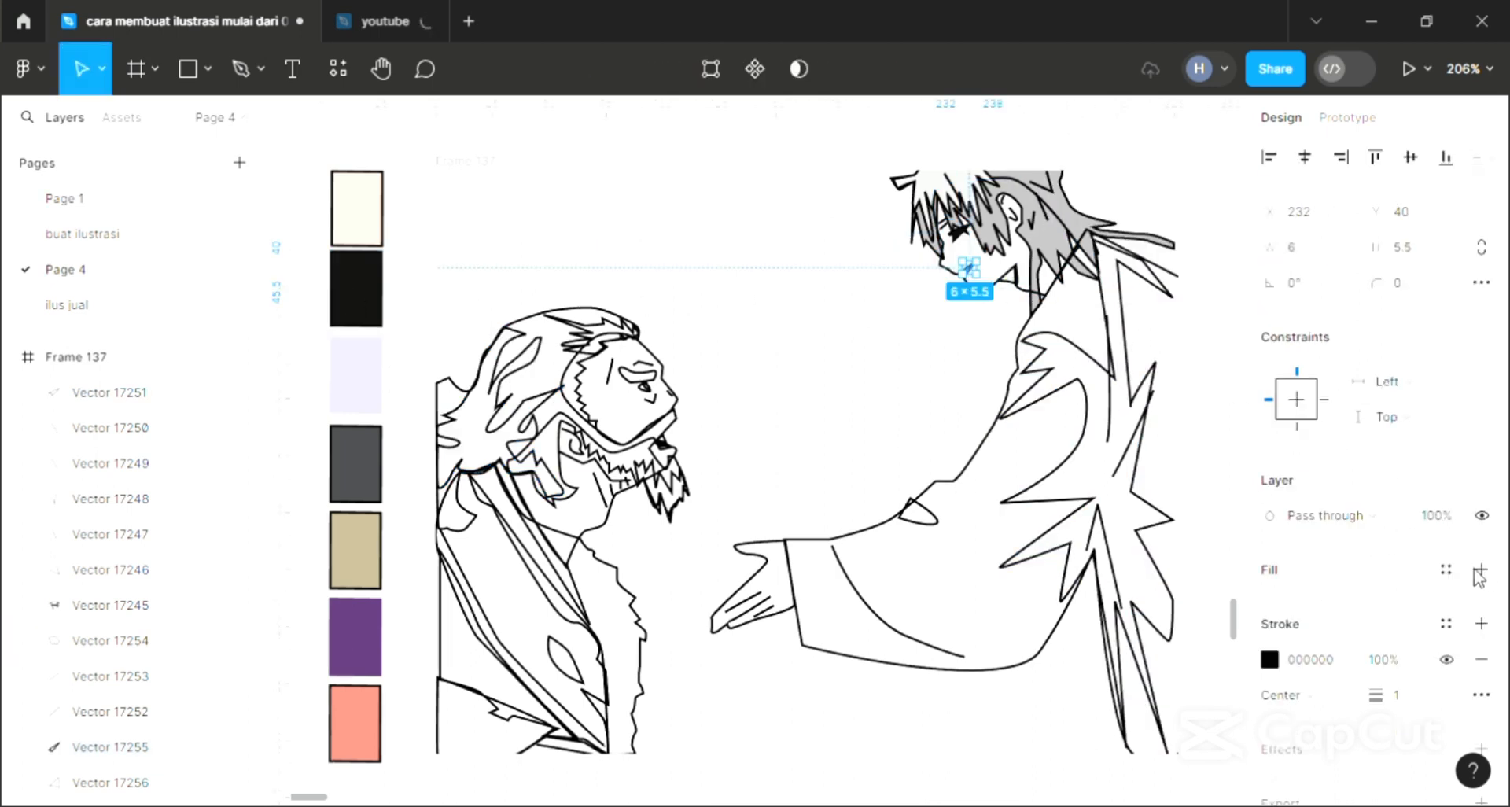
key(i)
click(848, 324)
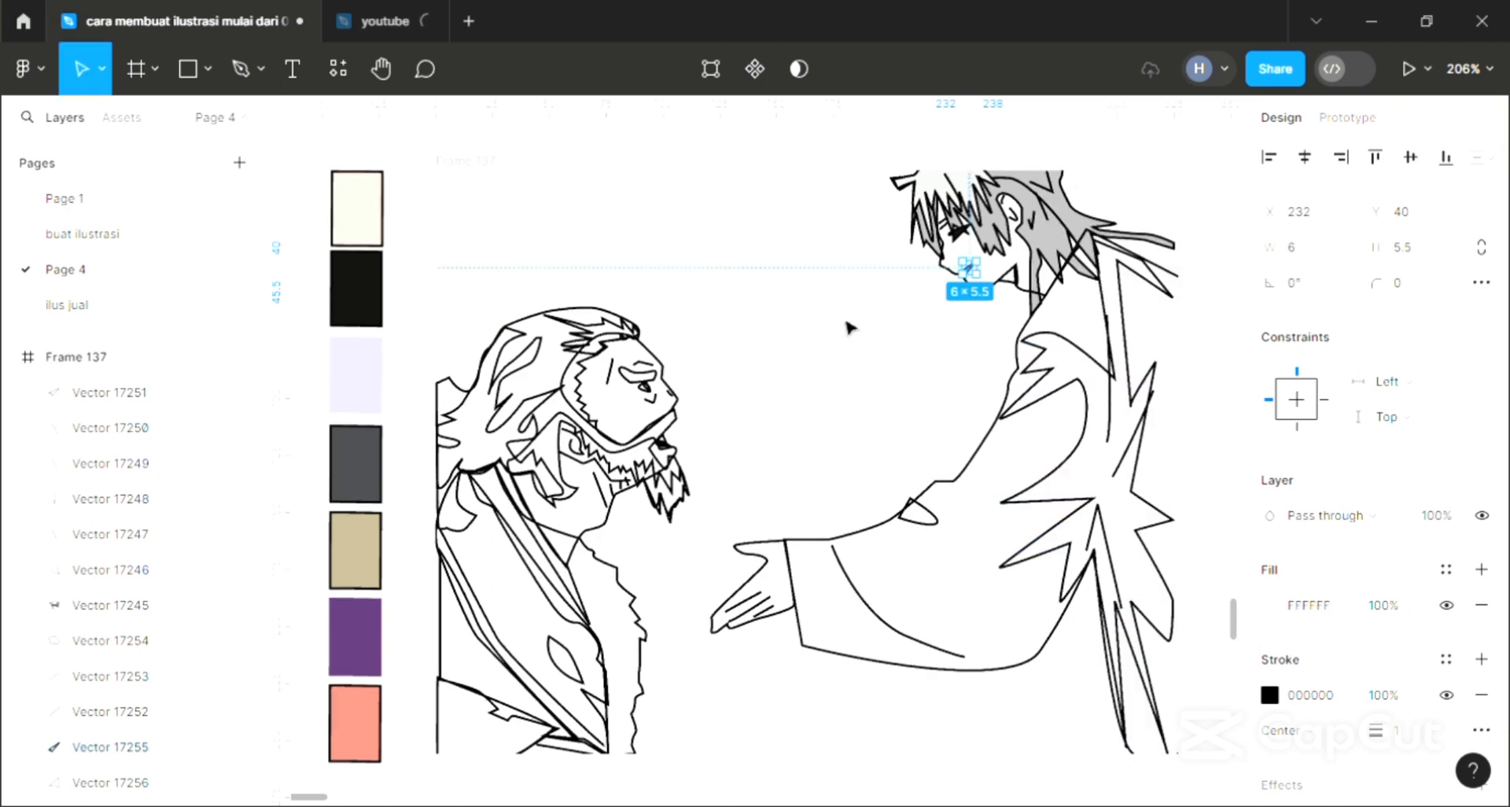
key(Escape)
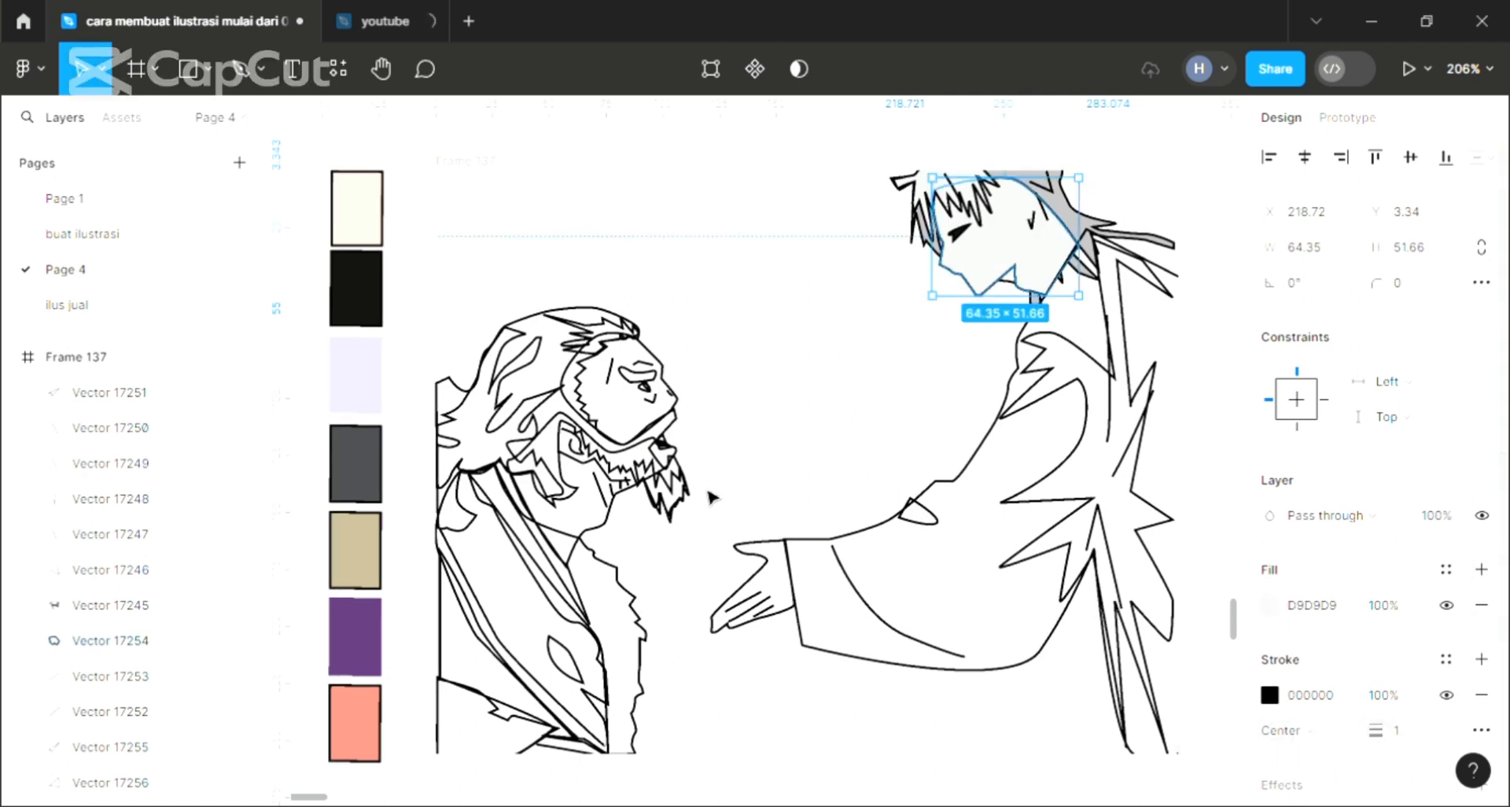
Color the standing man's face shape with the skin tone FFD7C2, starting from the cream palette swatch.
key(i)
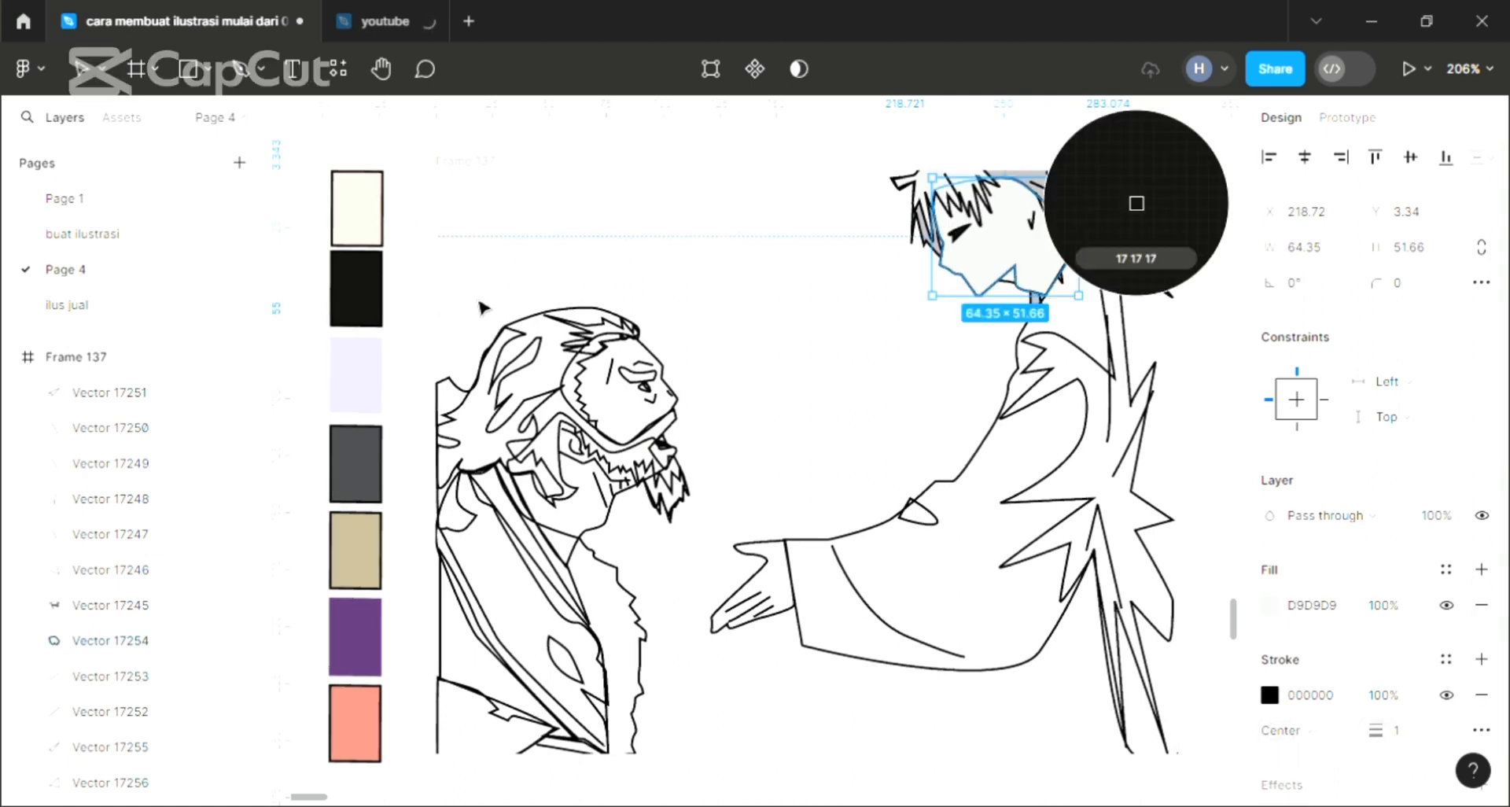
click(358, 285)
key(i)
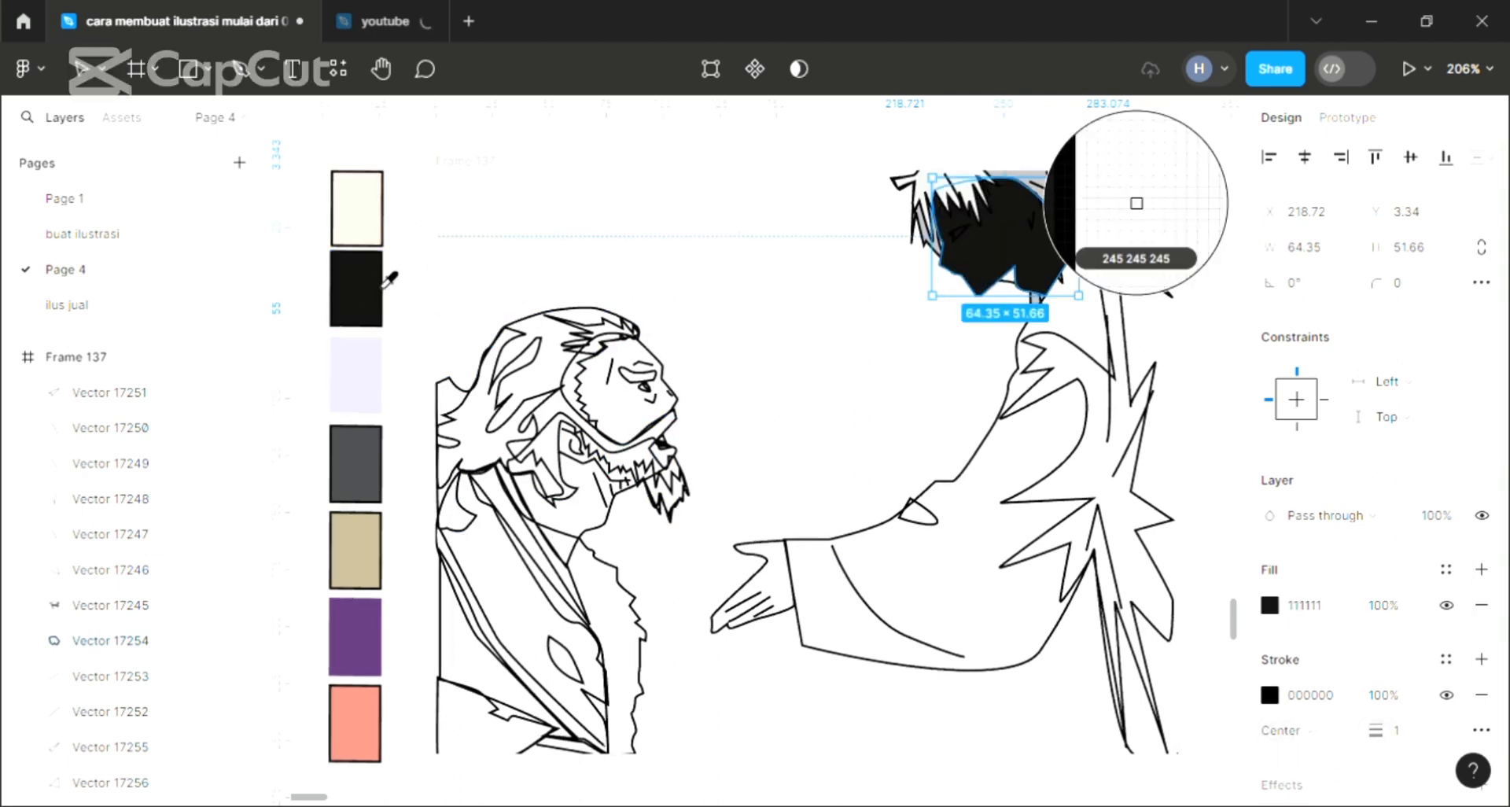
click(360, 233)
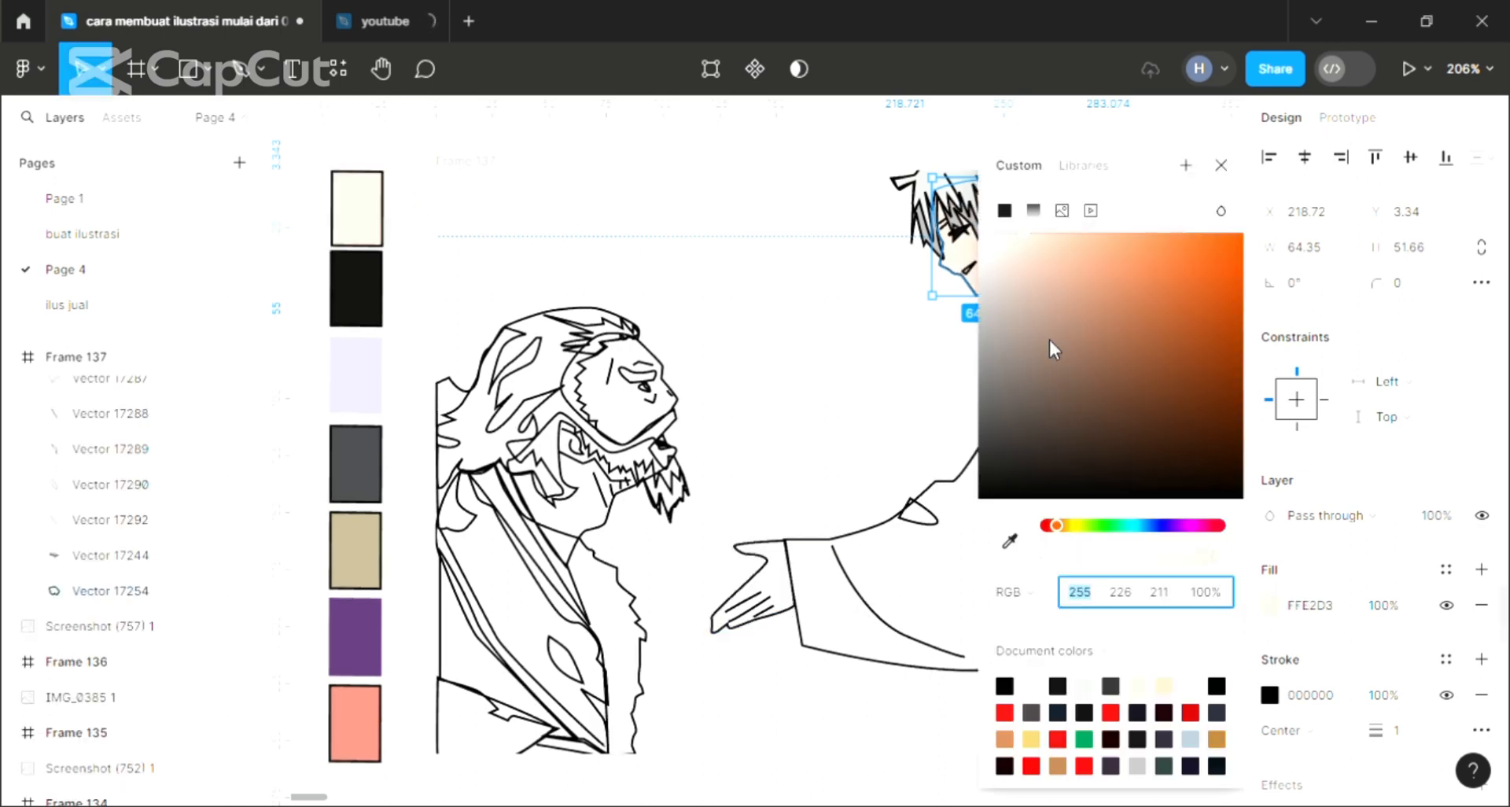
click(1041, 234)
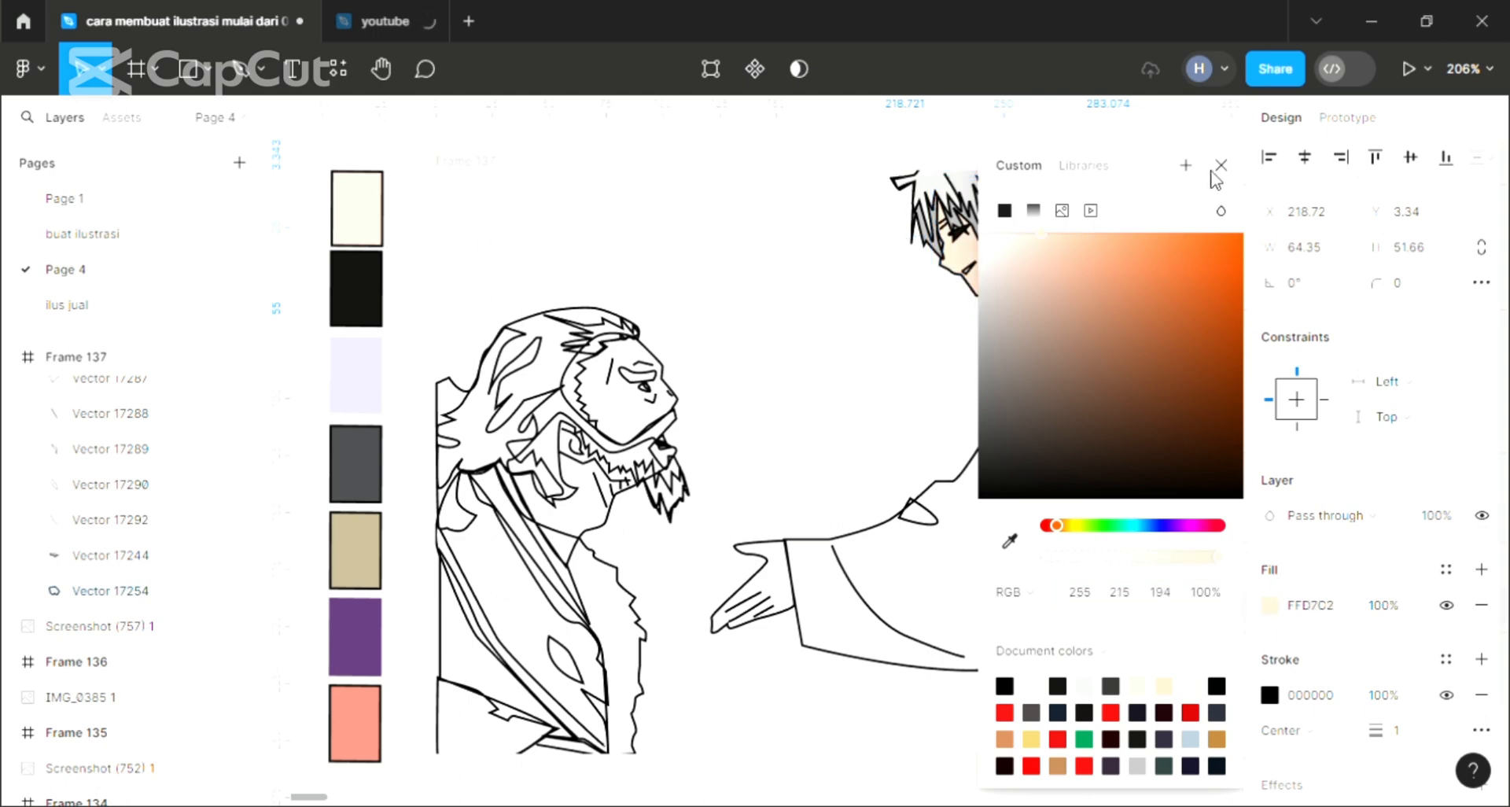
click(1221, 166)
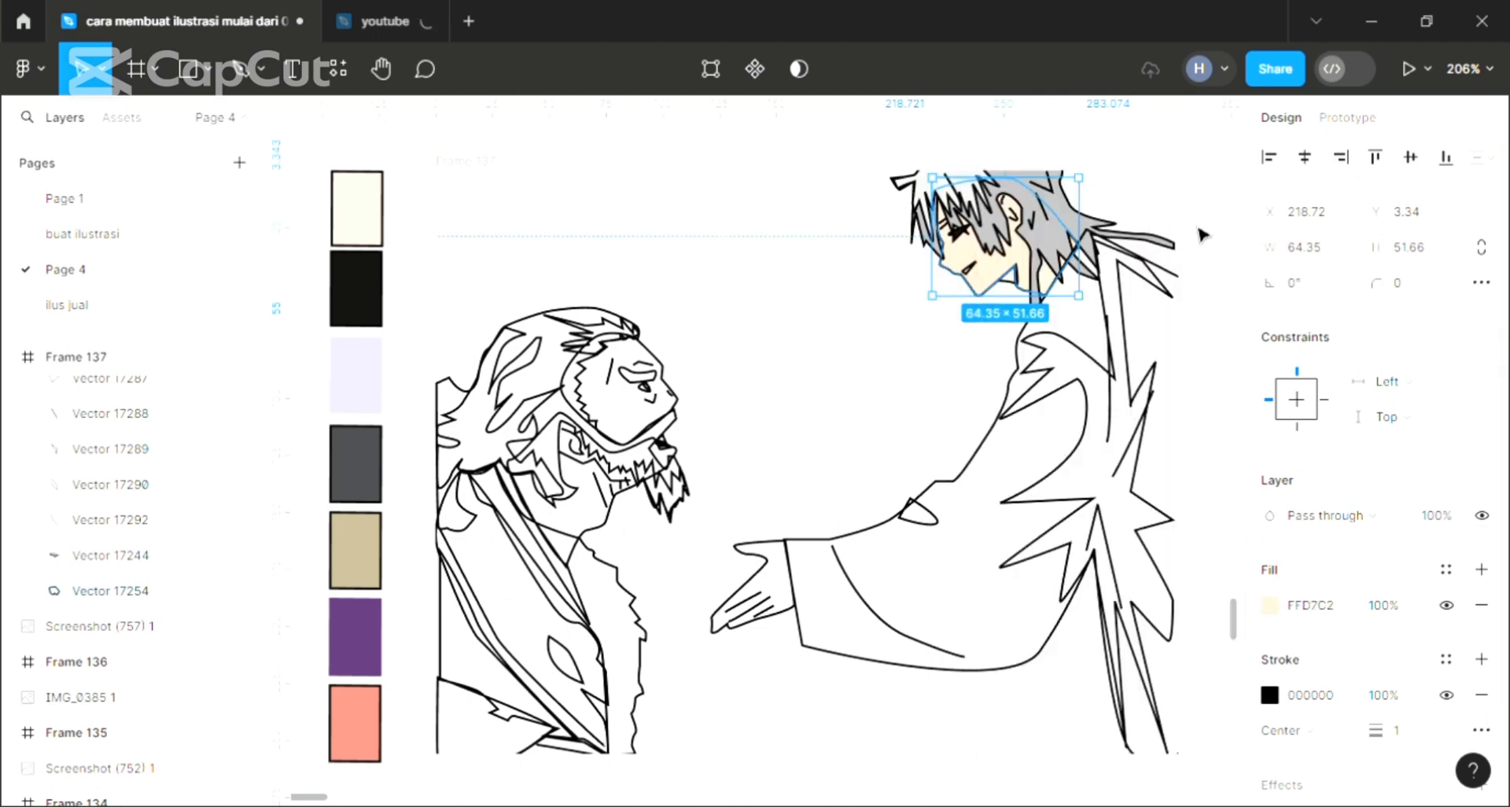
click(1201, 234)
Fill the large jagged pattern on the back of the standing man's robe with sampled black 111111.
scroll(1201, 236, up, 4)
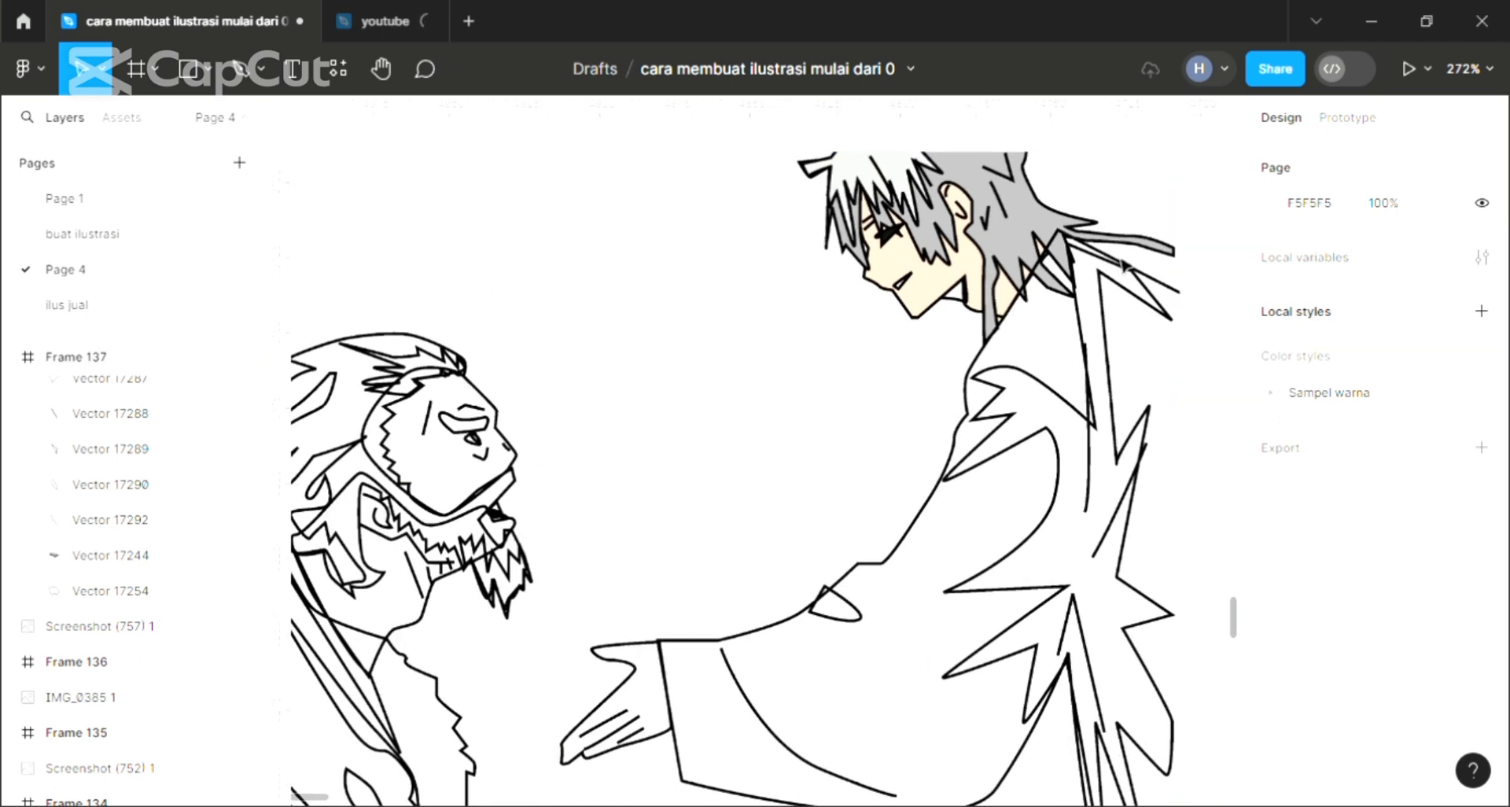
scroll(999, 385, right, 2)
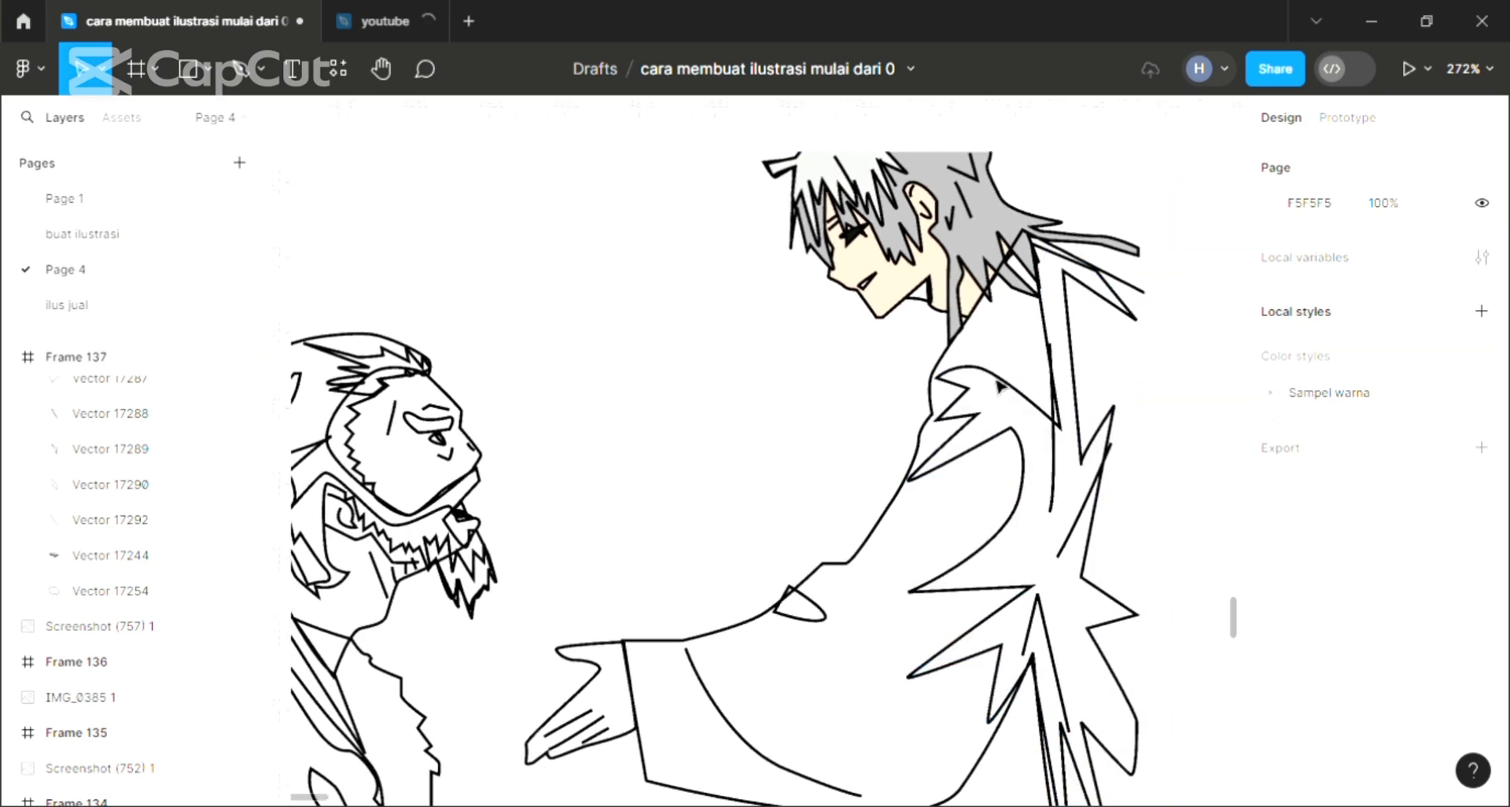
scroll(1007, 386, down, 1)
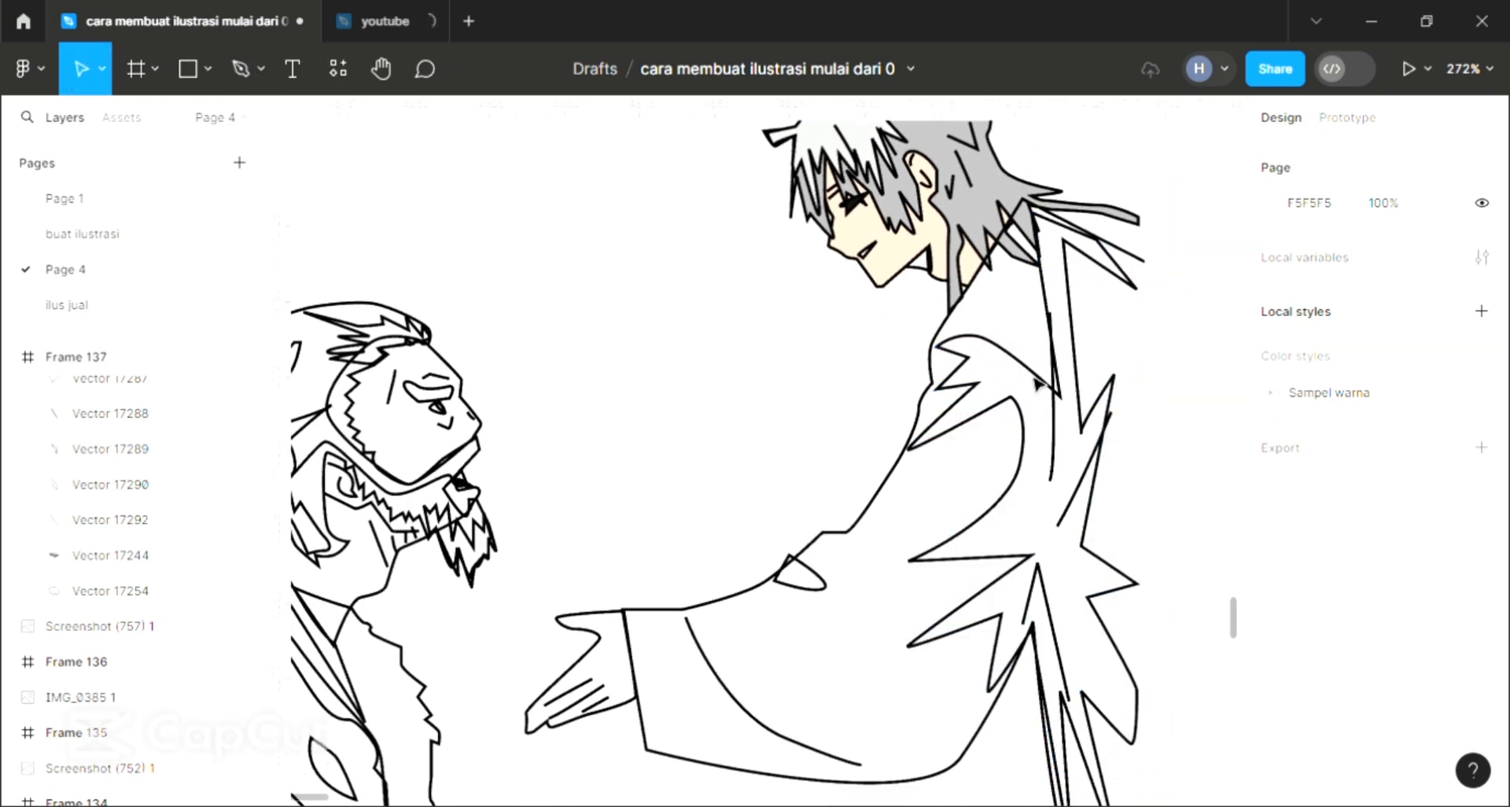
scroll(1038, 384, down, 2)
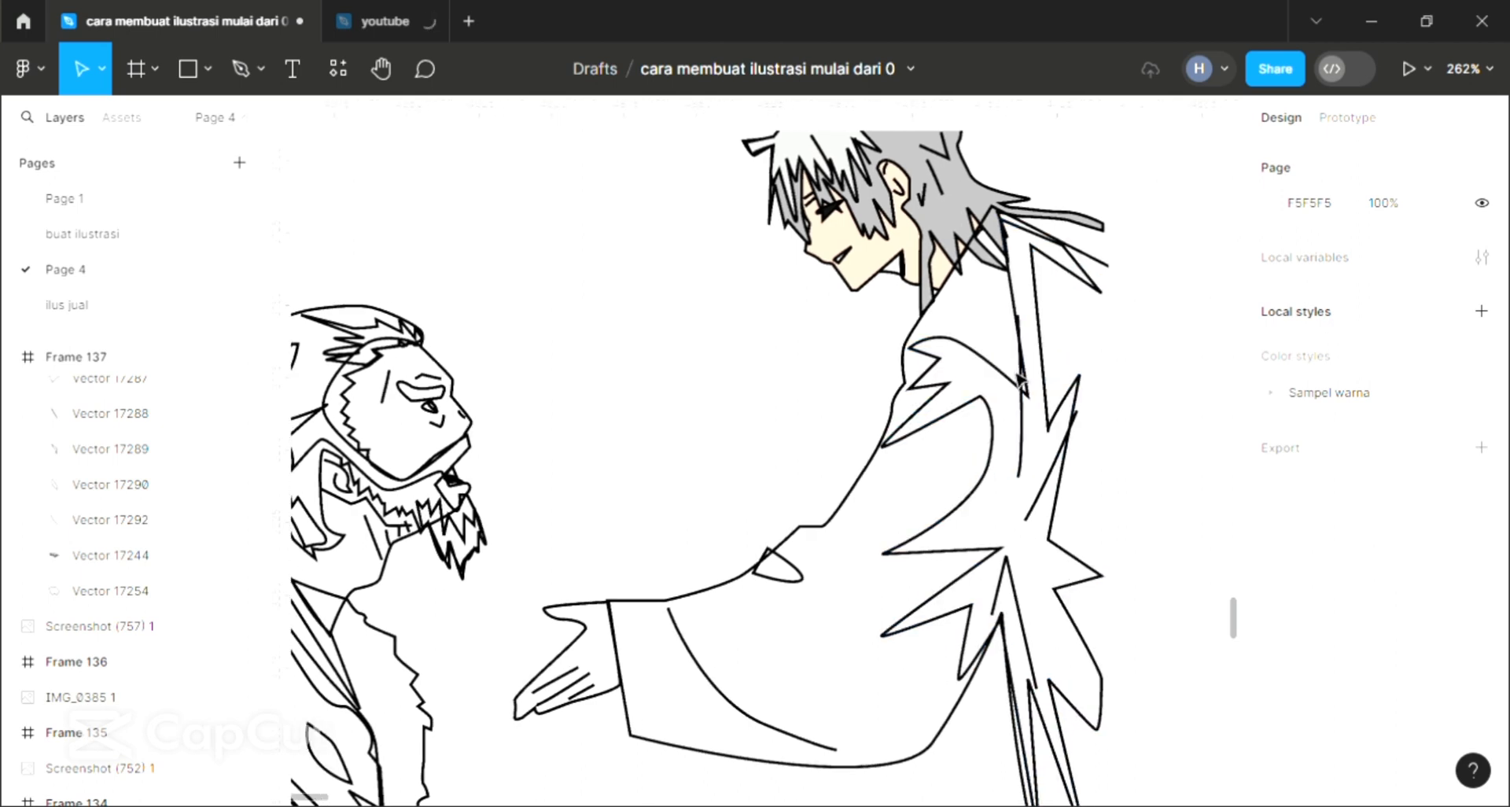
scroll(983, 401, right, 2)
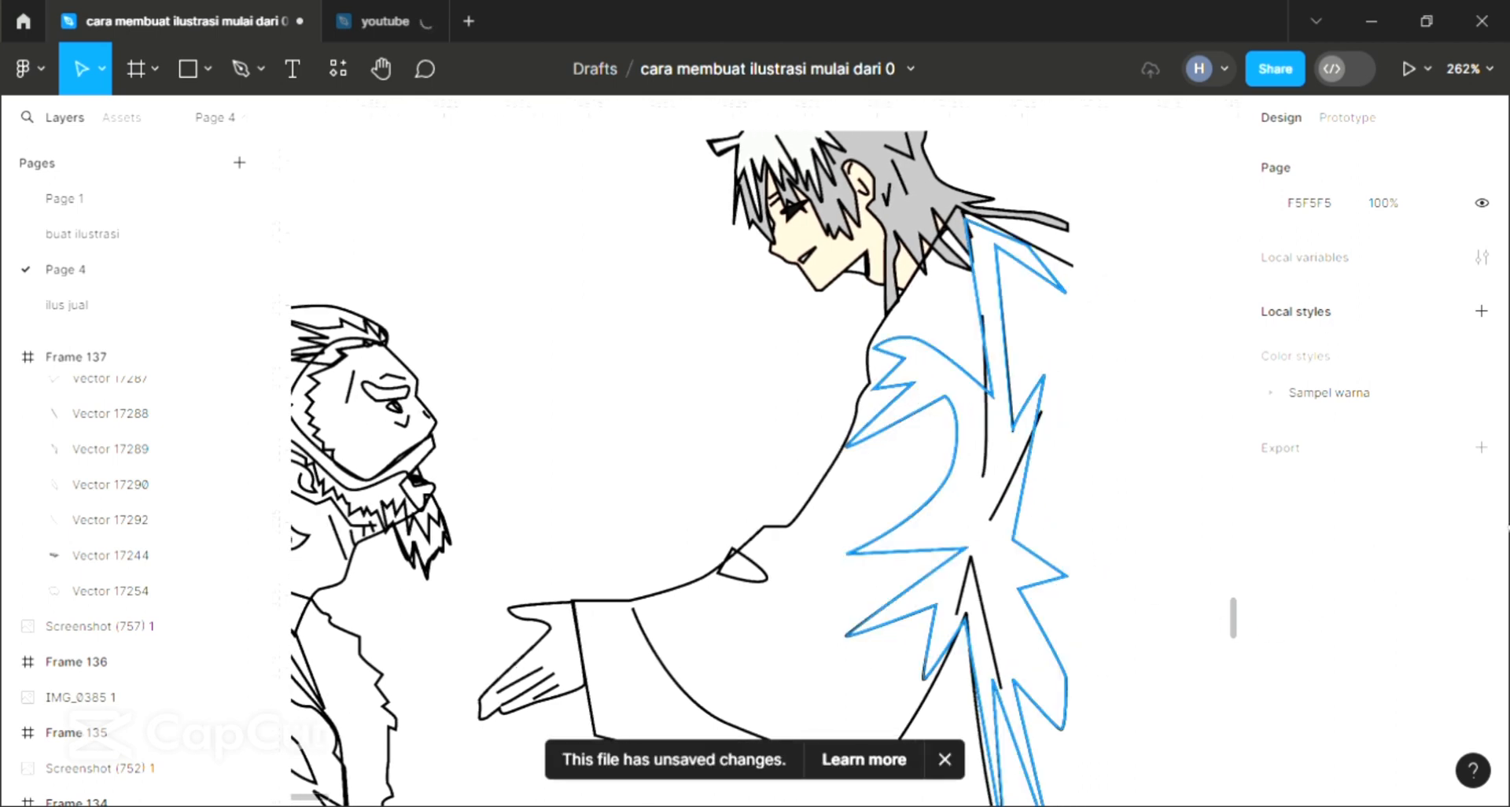
click(1475, 571)
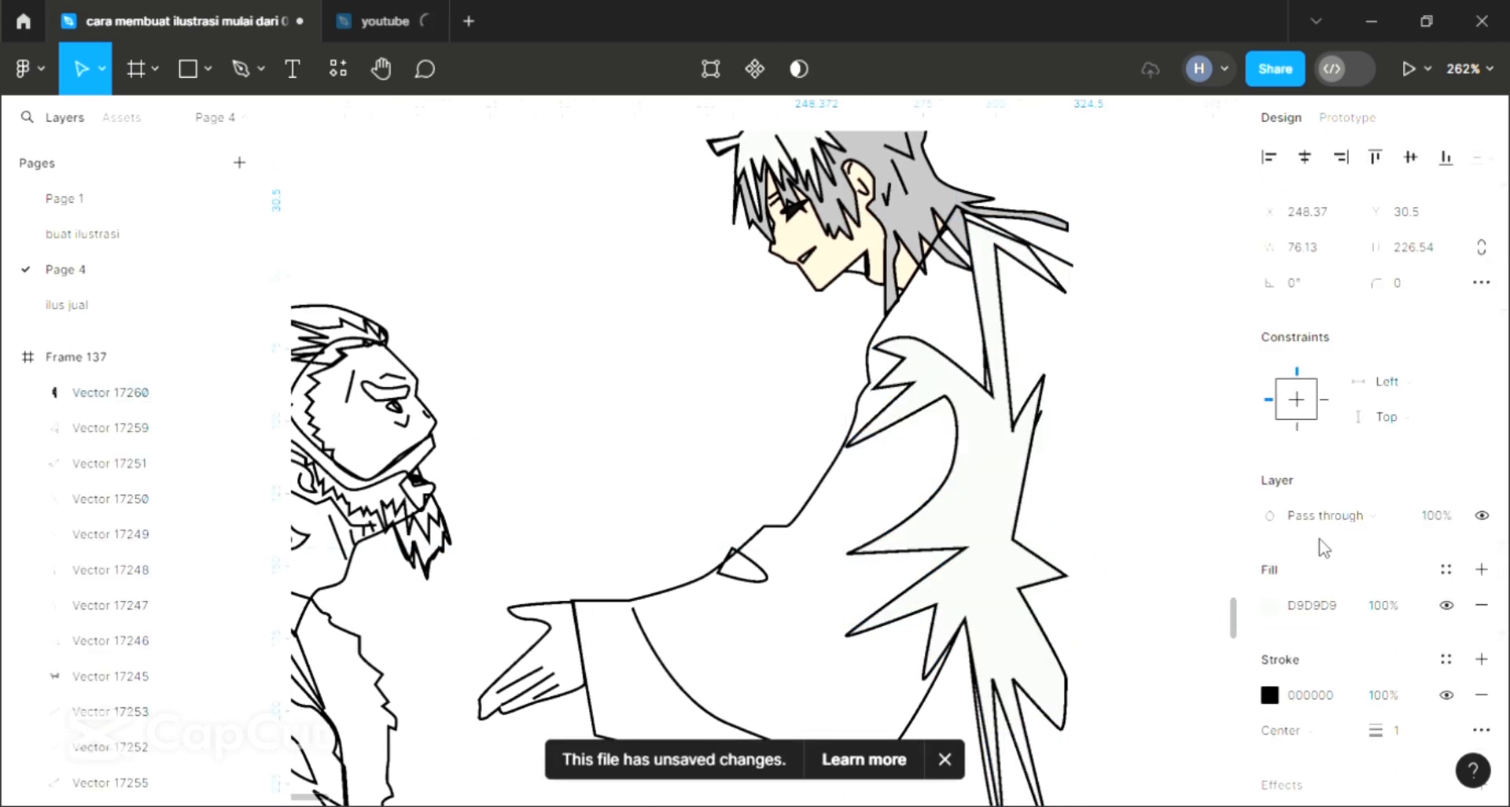
key(i)
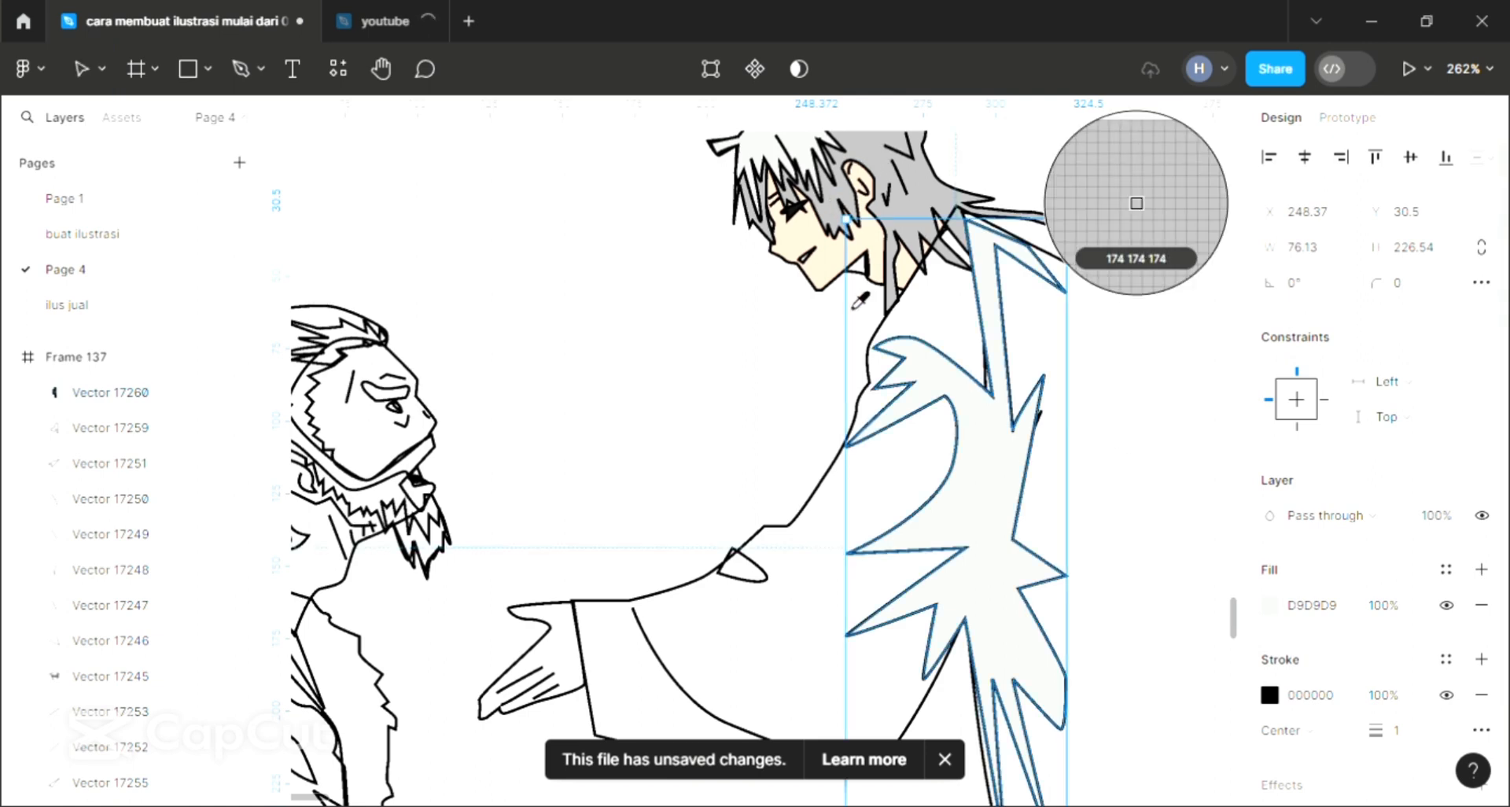
click(1136, 203)
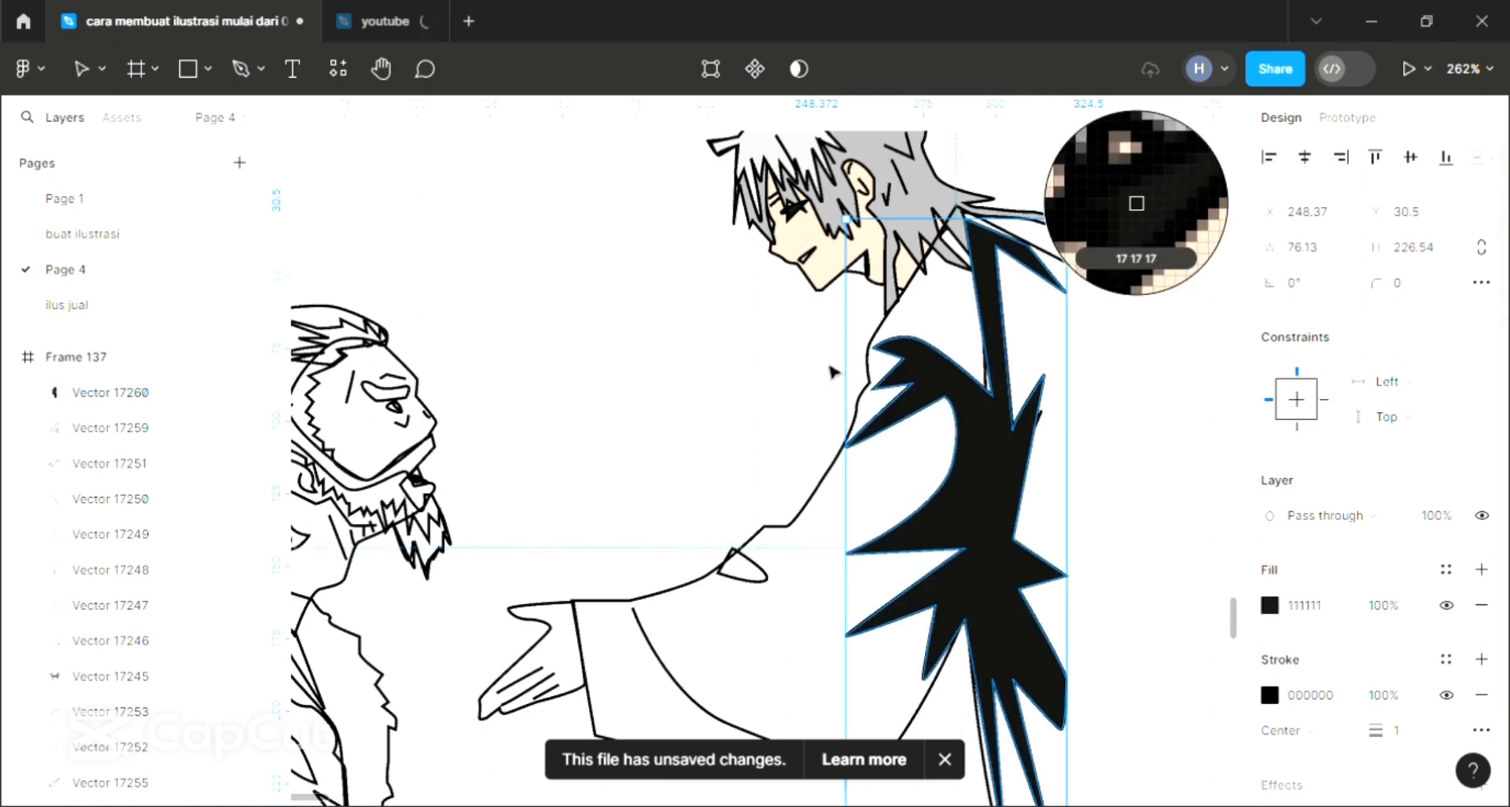
Fill the small curved shape on the upper edge of the sleeve with black 111111 sampled from the robe pattern.
click(754, 567)
click(1481, 568)
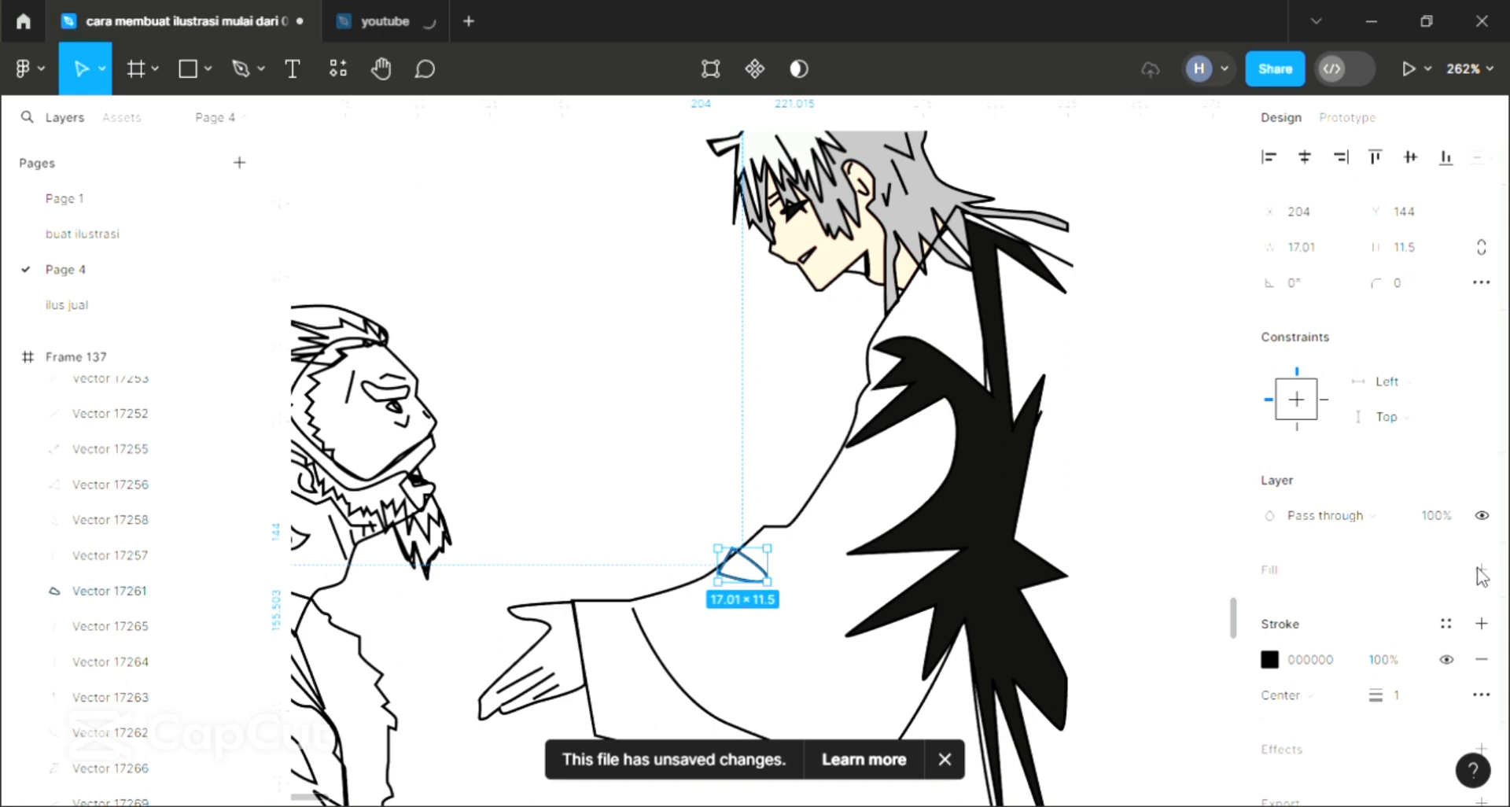
key(i)
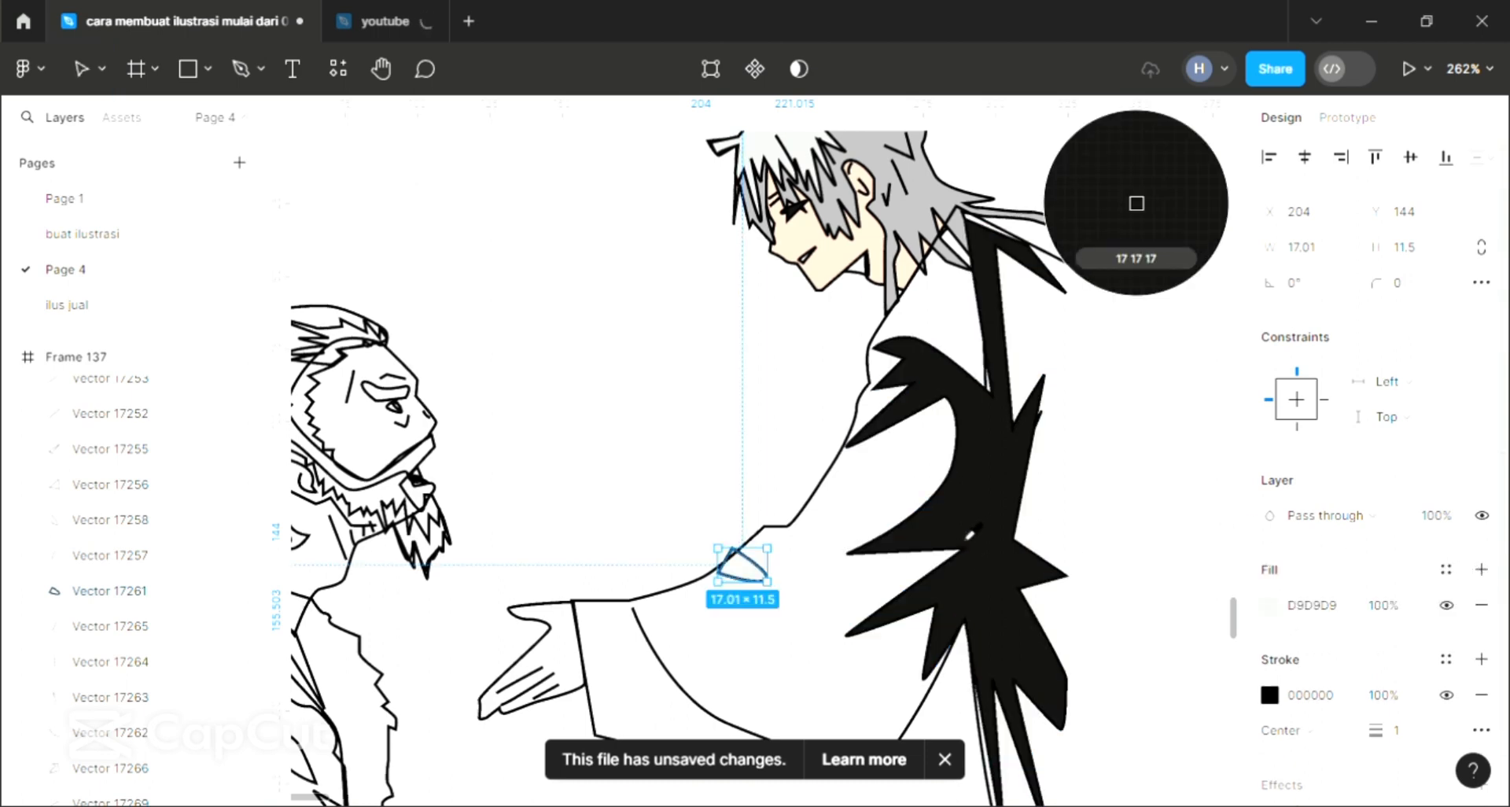
click(1135, 202)
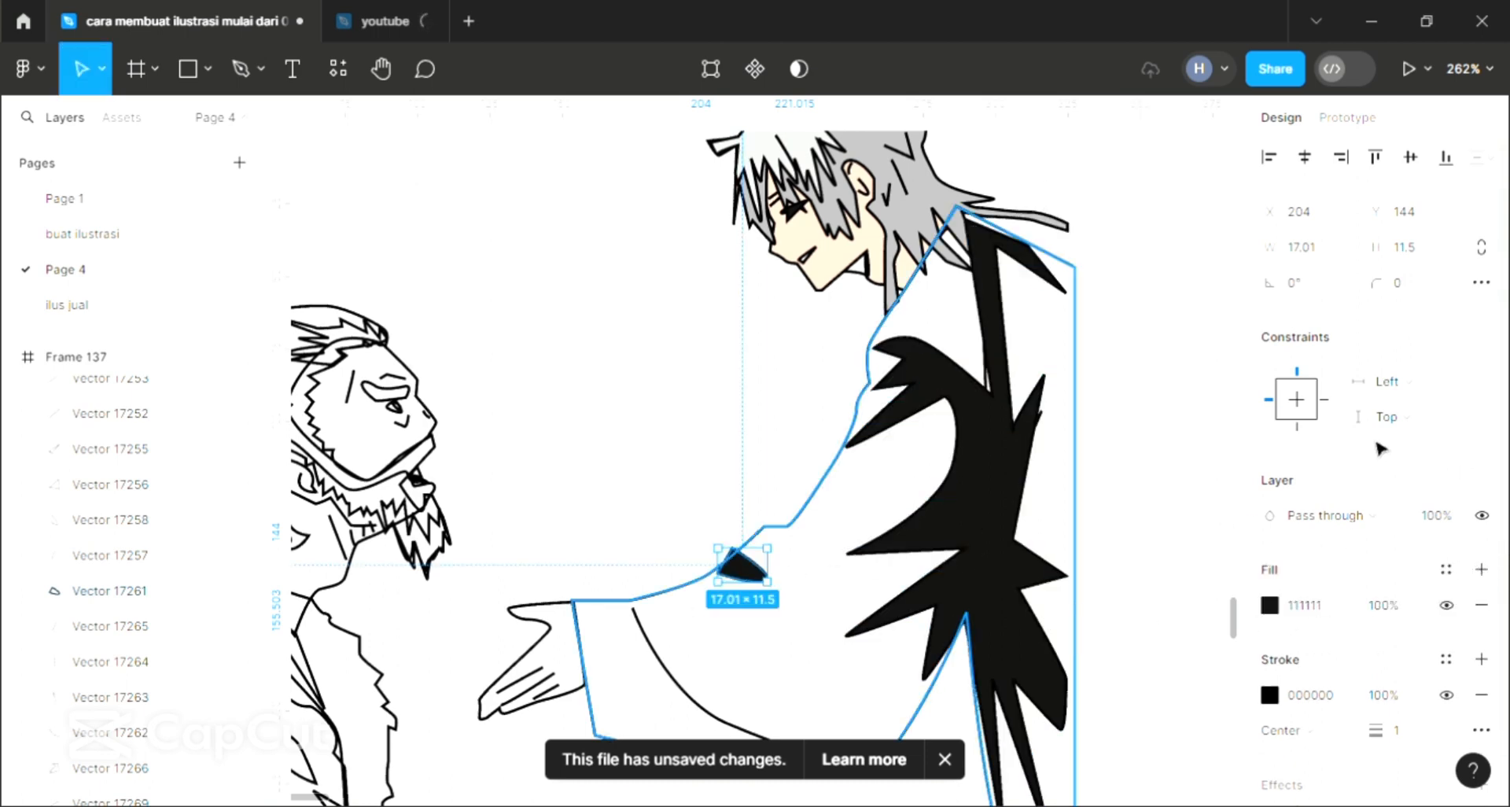
Fill the standing man's large robe shape with the dark gray 464749 from the palette swatch.
click(1088, 586)
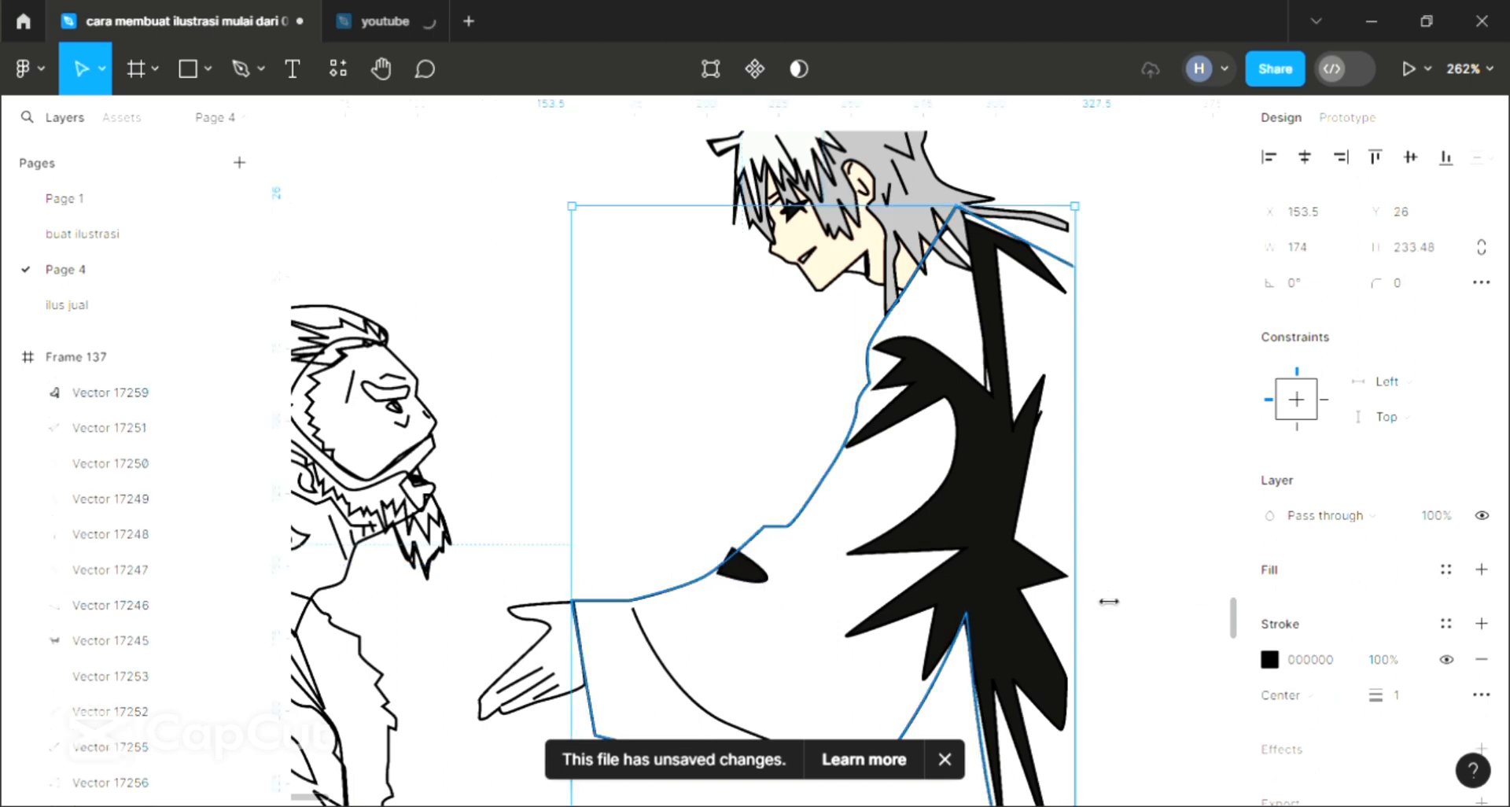
click(1481, 568)
scroll(857, 627, down, 1)
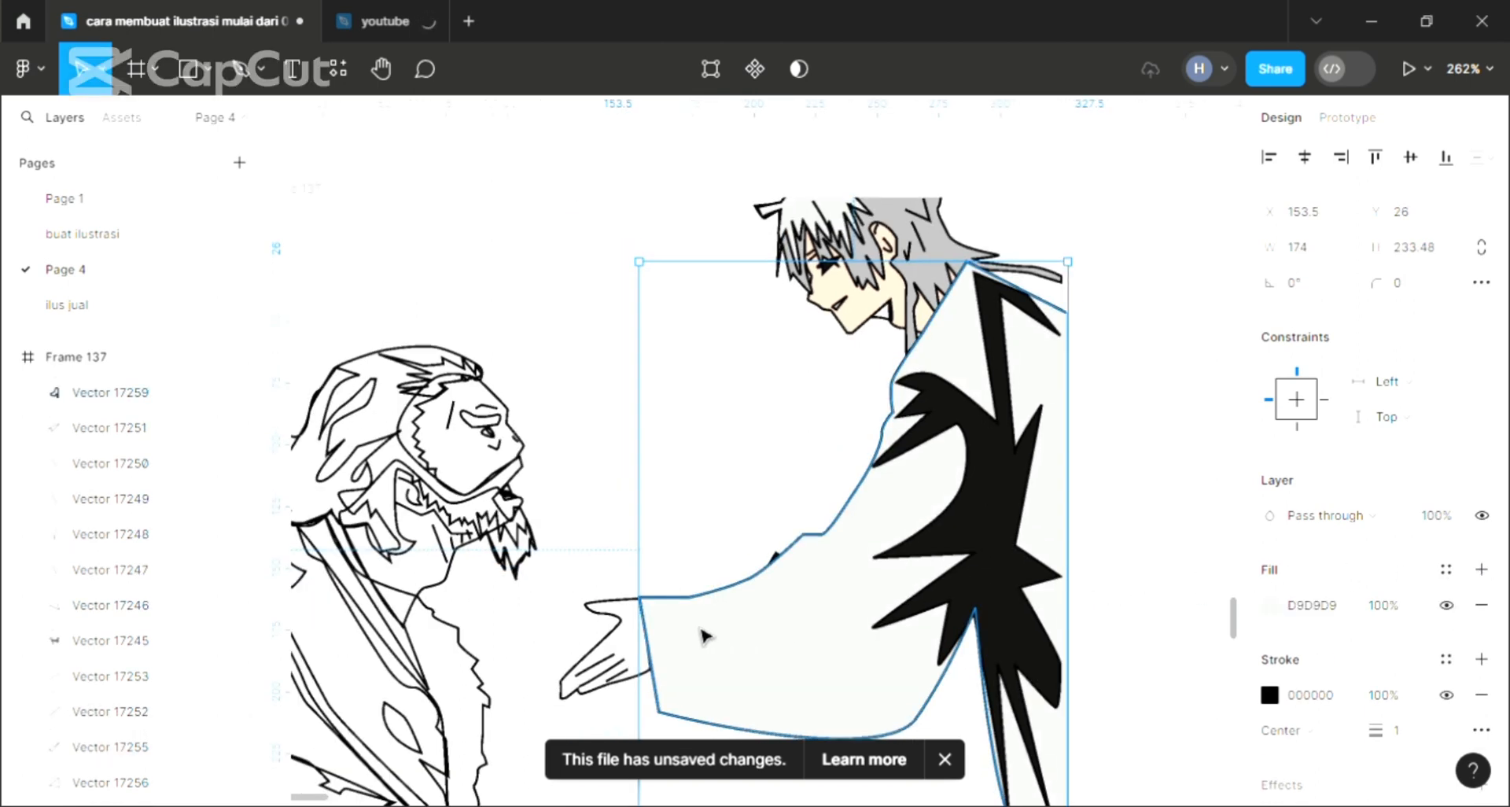
scroll(700, 629, down, 2)
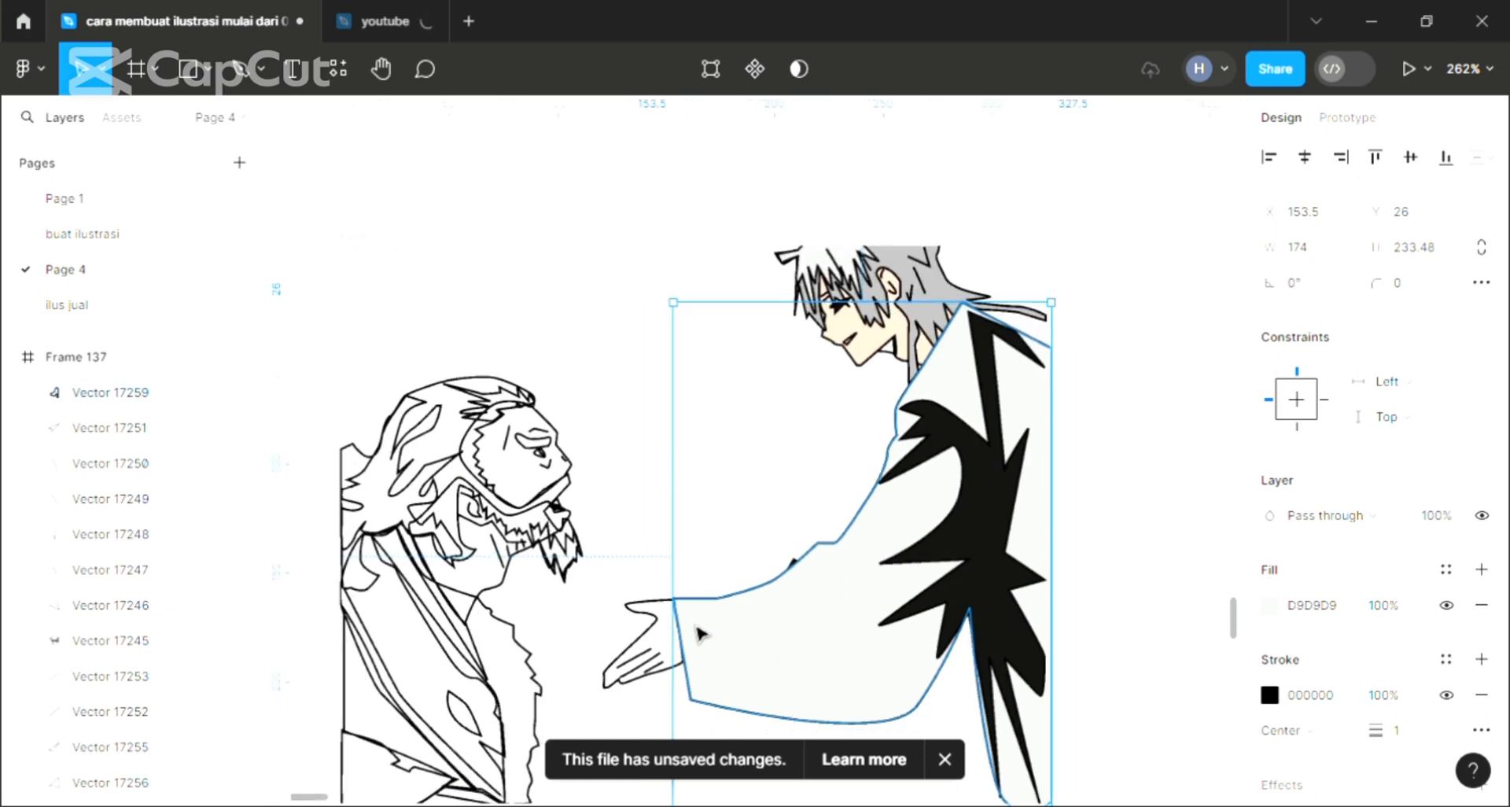
scroll(669, 618, down, 1)
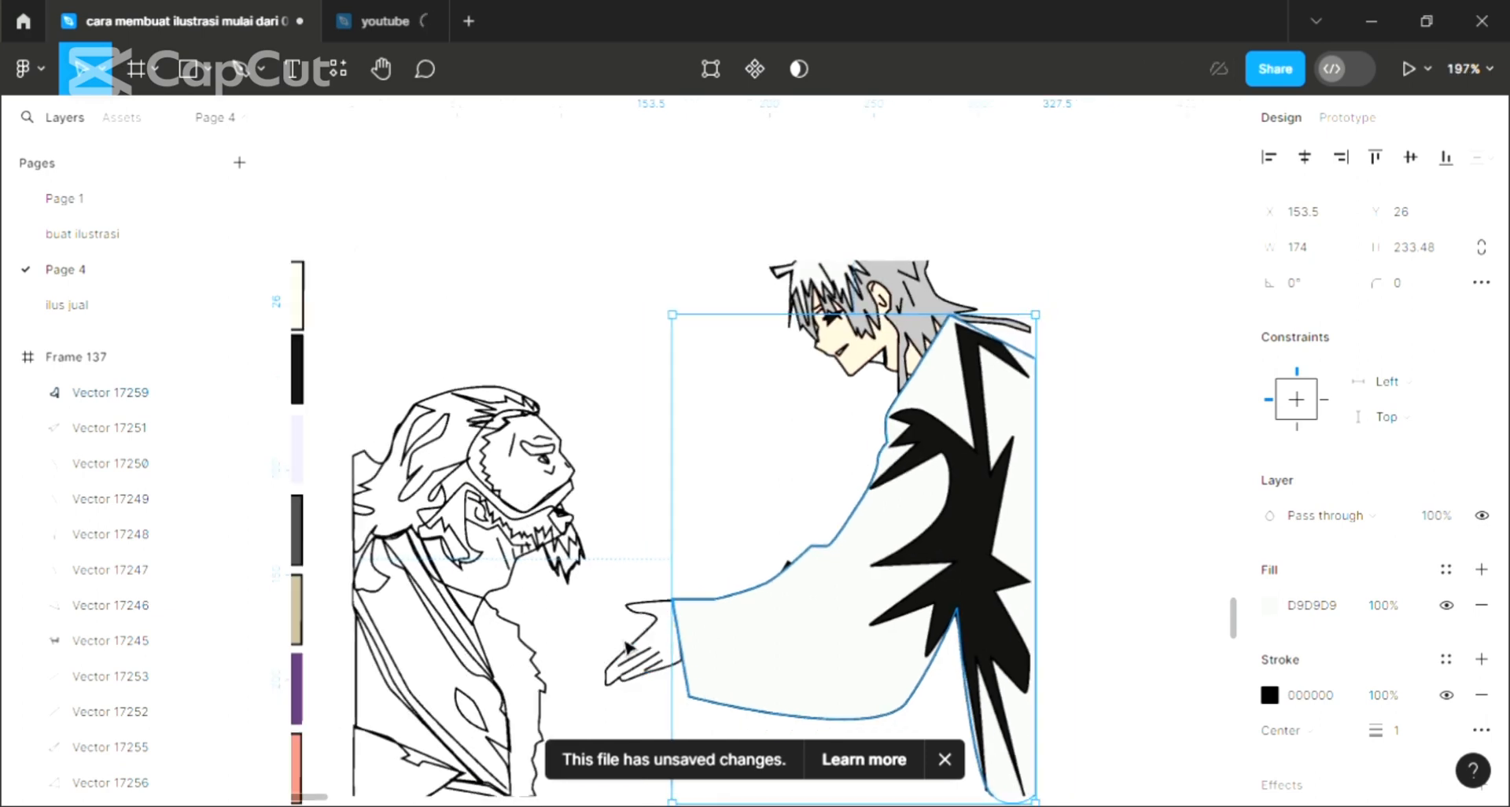
scroll(627, 646, down, 1)
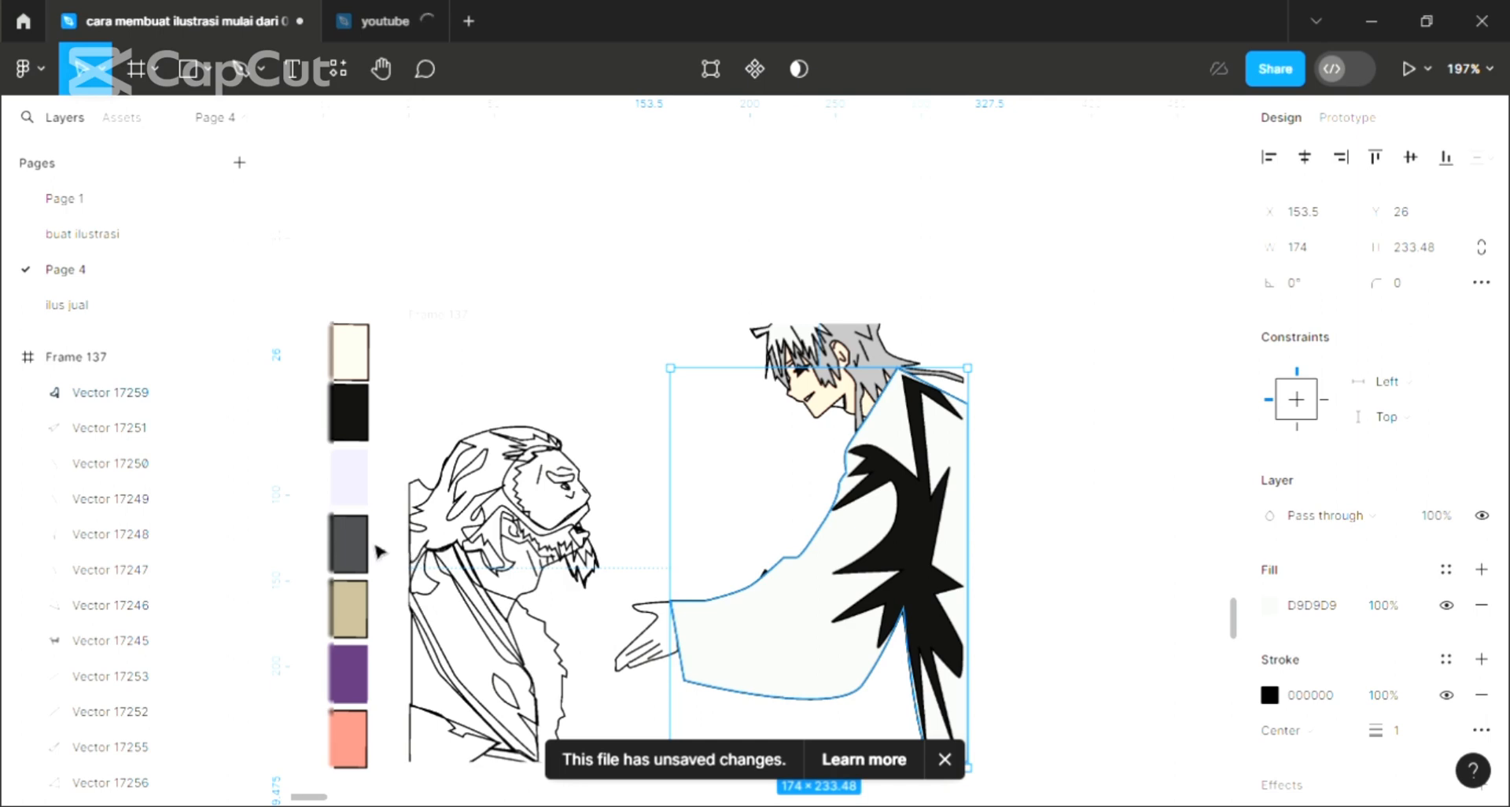
click(358, 567)
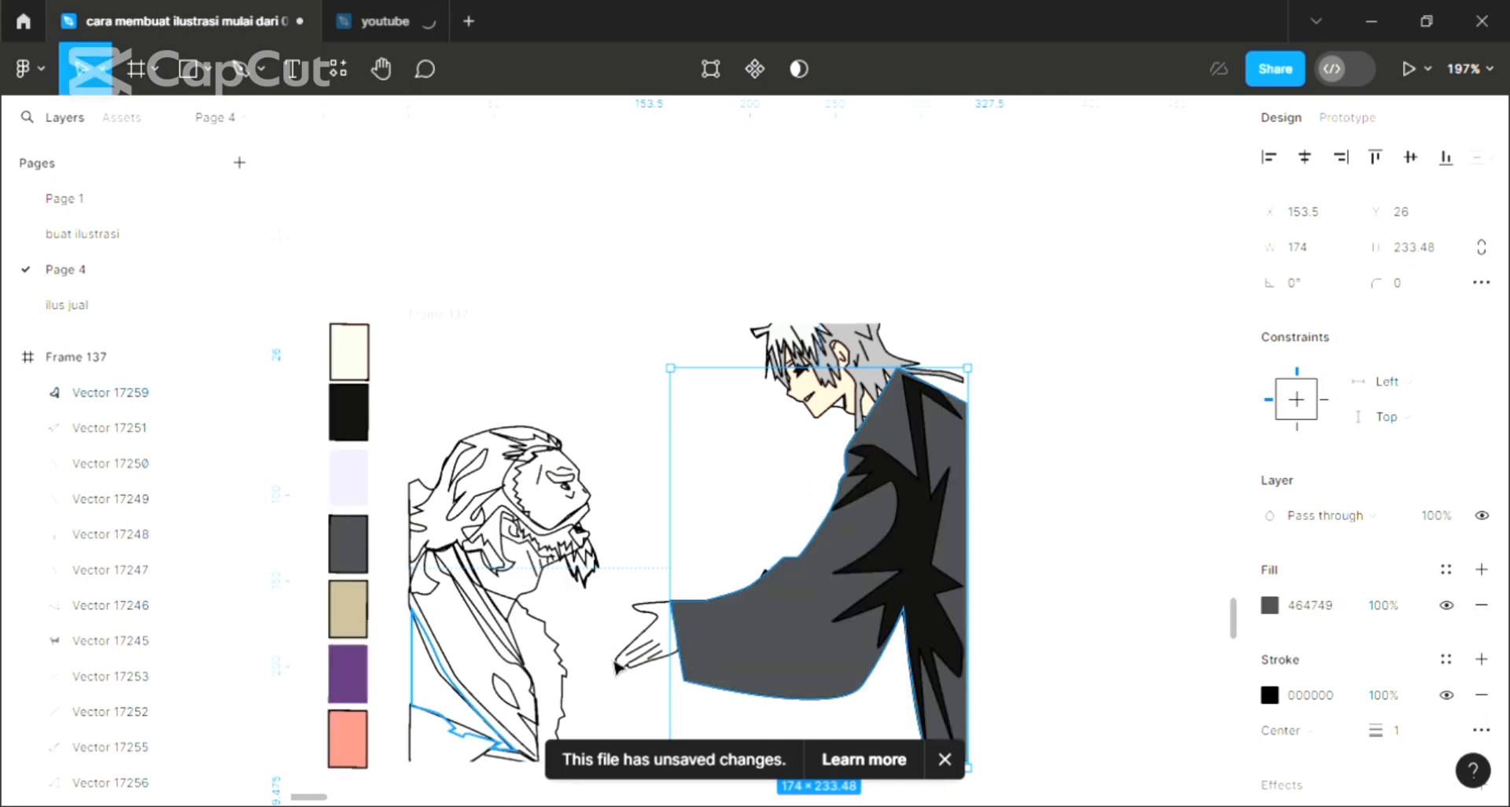
Fill the standing man's outstretched hand with the skin tone FFD7C2 sampled from his face.
scroll(633, 674, down, 1)
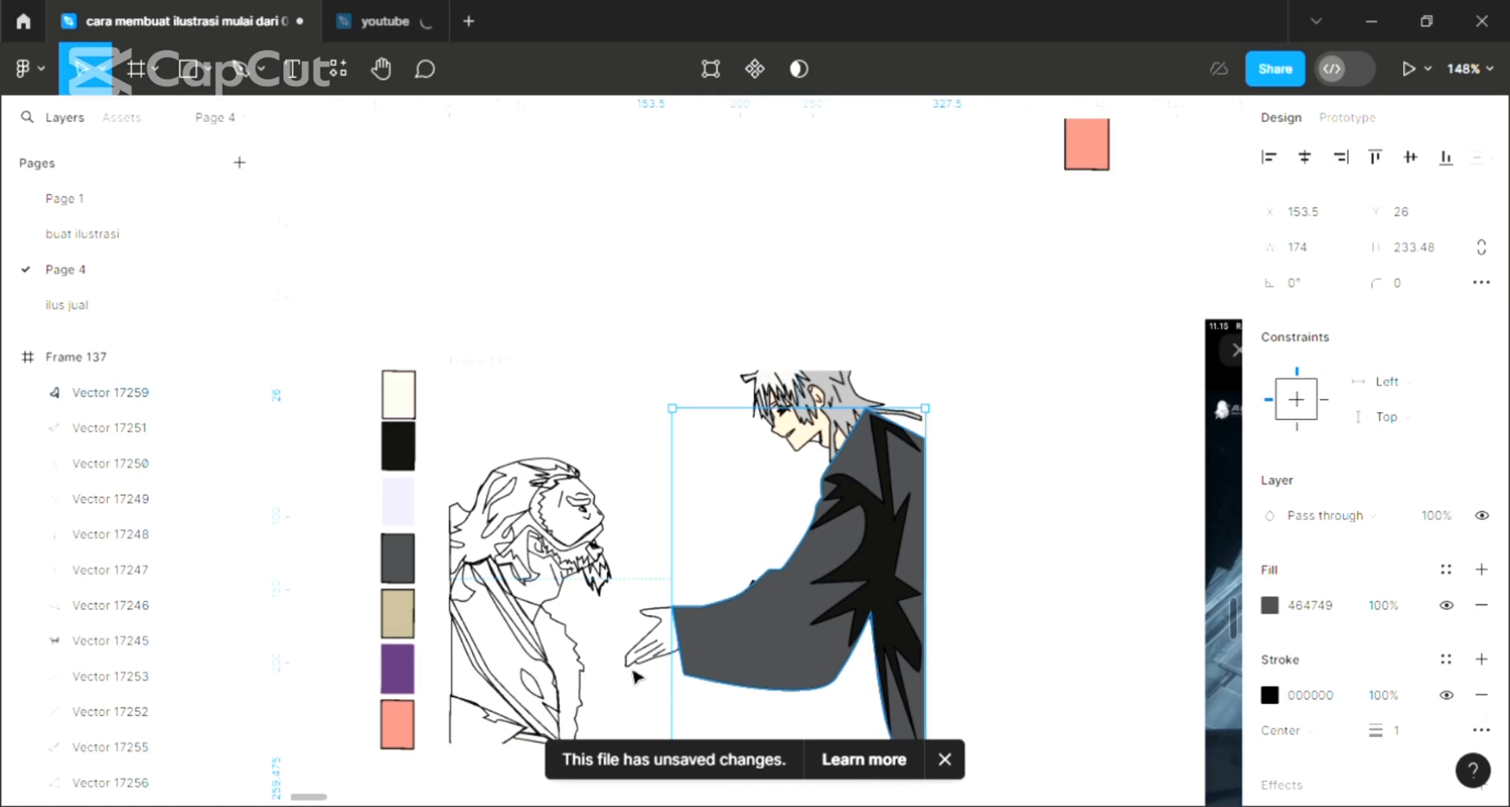
click(634, 674)
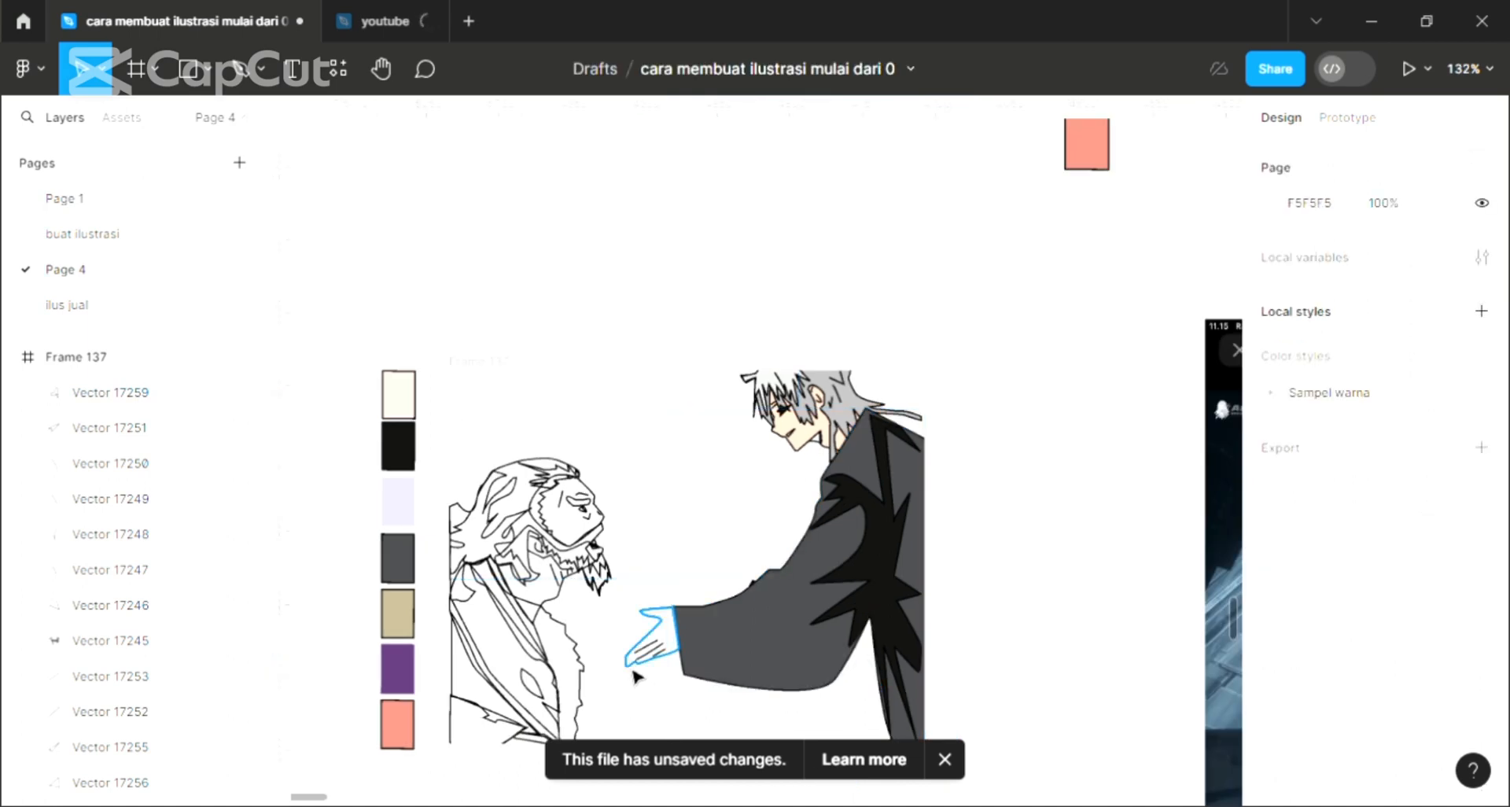
scroll(634, 674, up, 2)
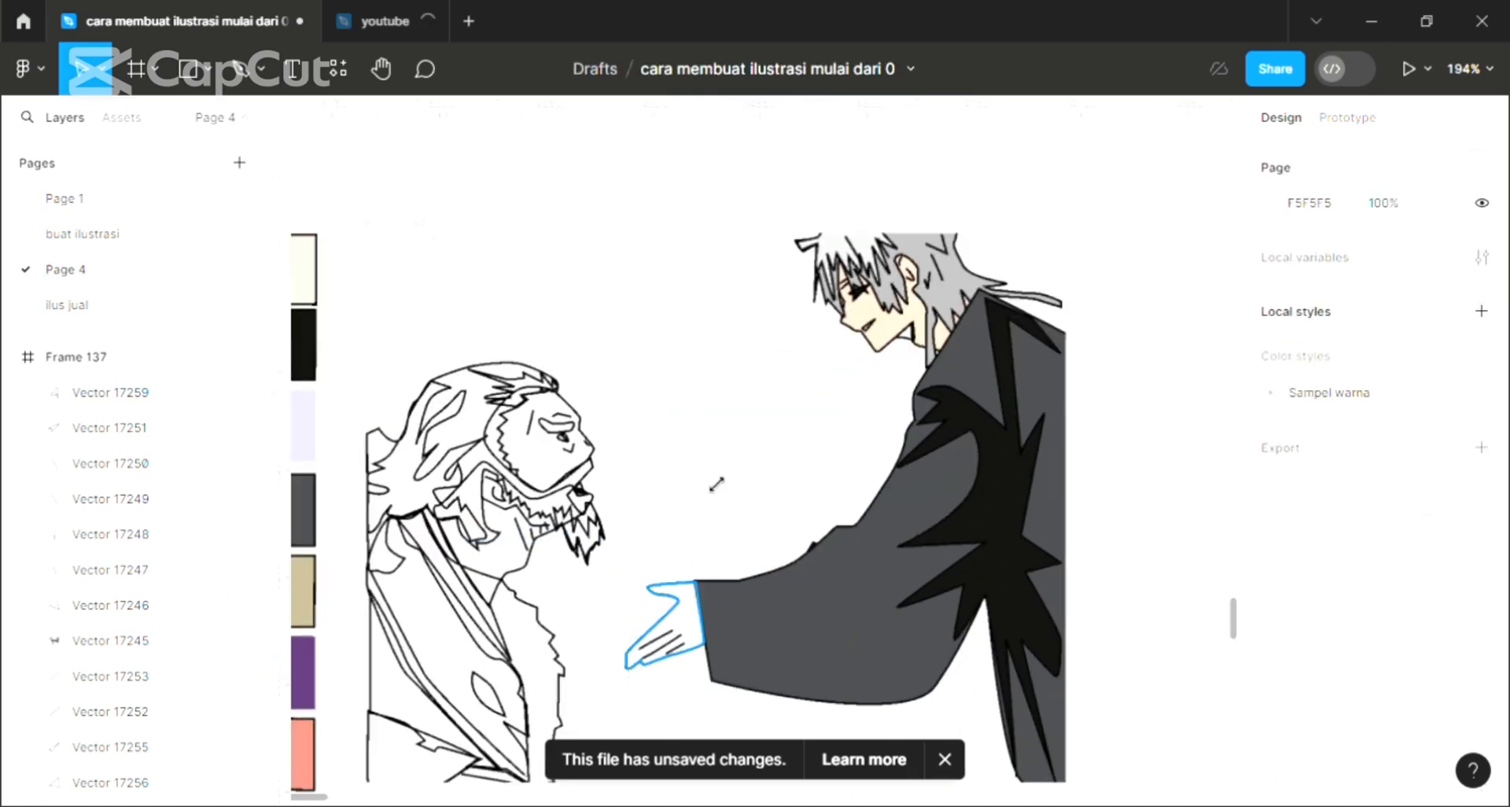
click(637, 661)
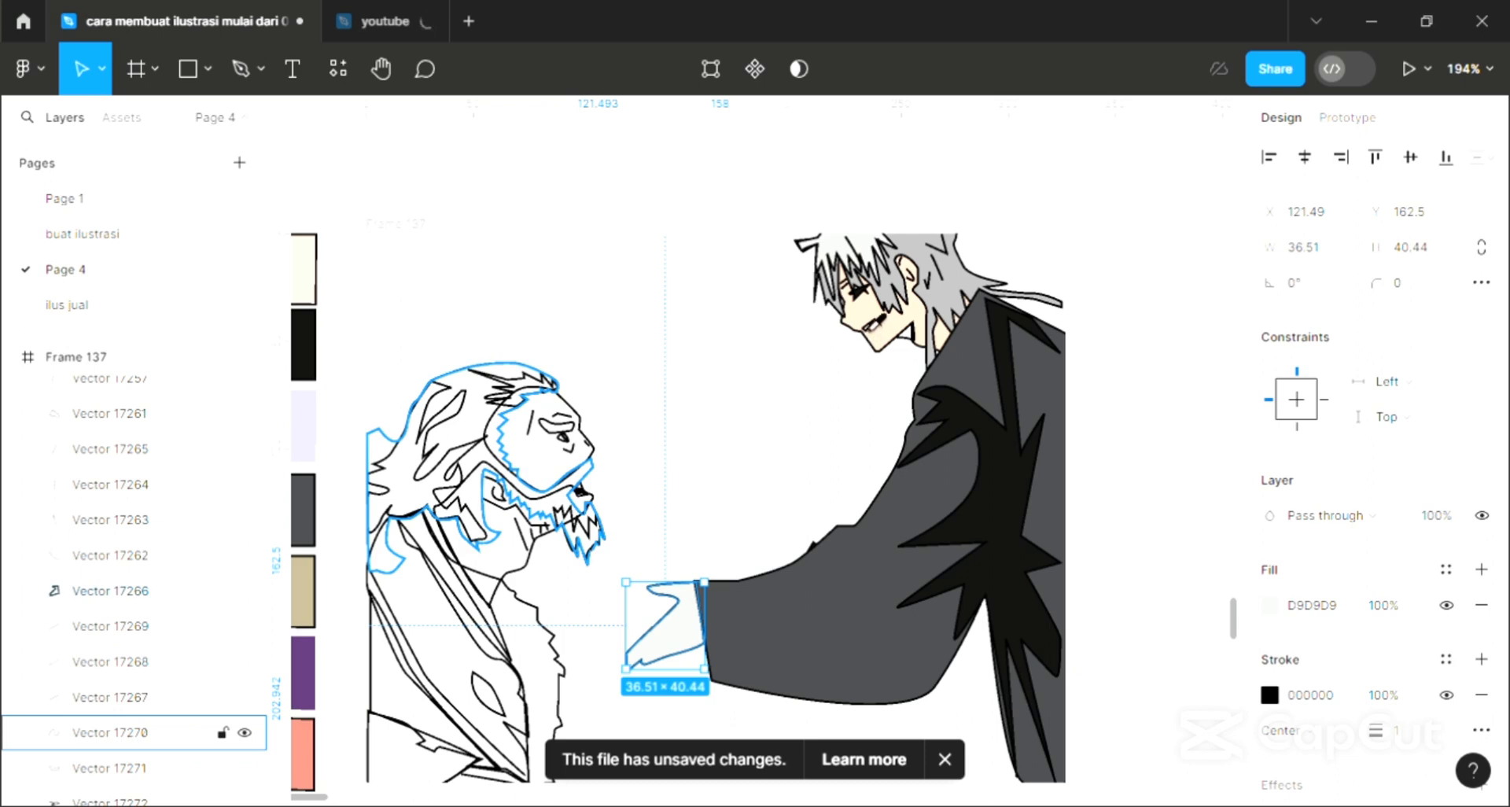
key(i)
click(881, 326)
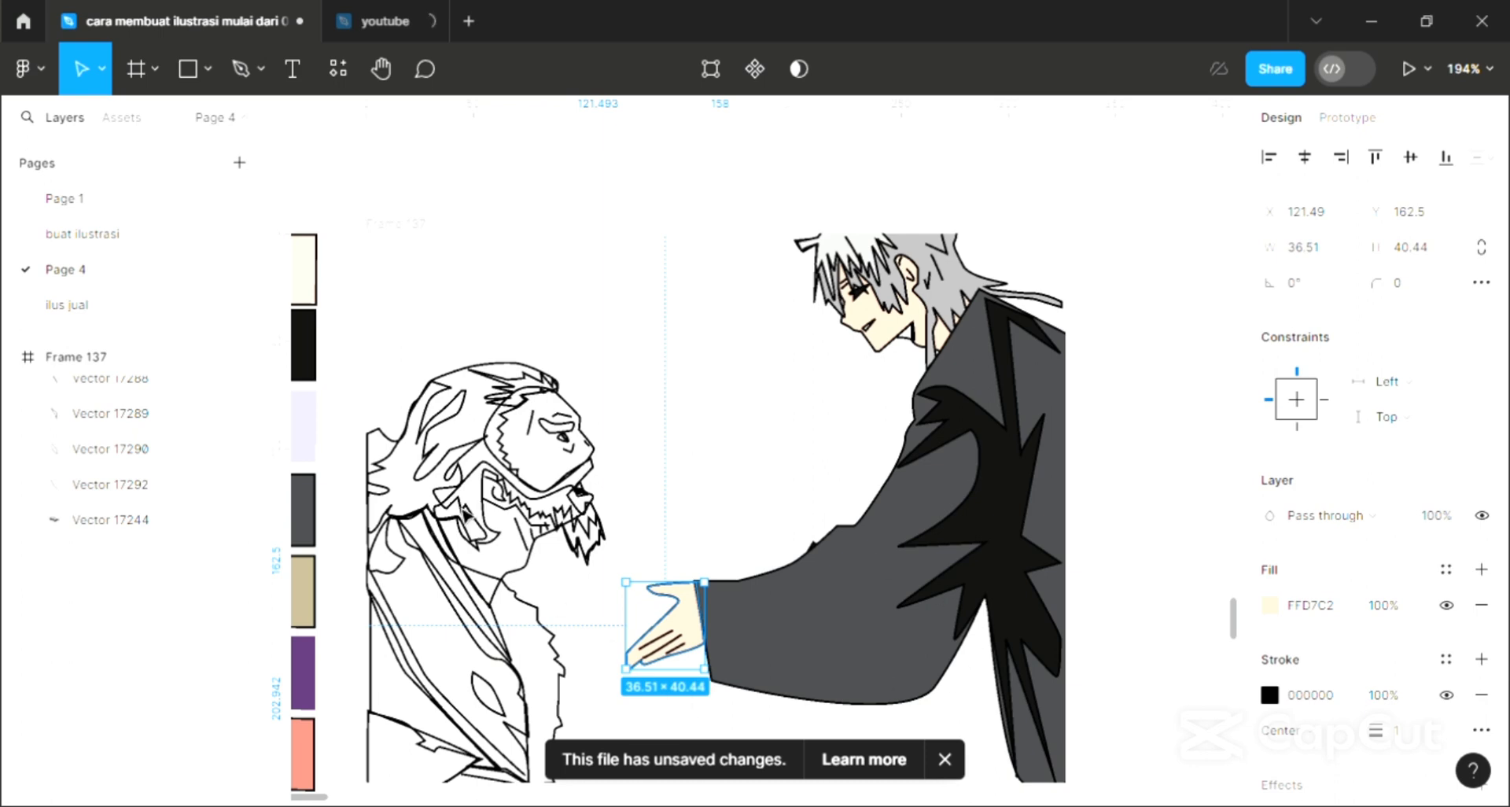
key(Escape)
Add D9D9D9 fills to the bearded man's long hair strands, beard tip and the hair lock above his forehead.
scroll(486, 456, left, 1)
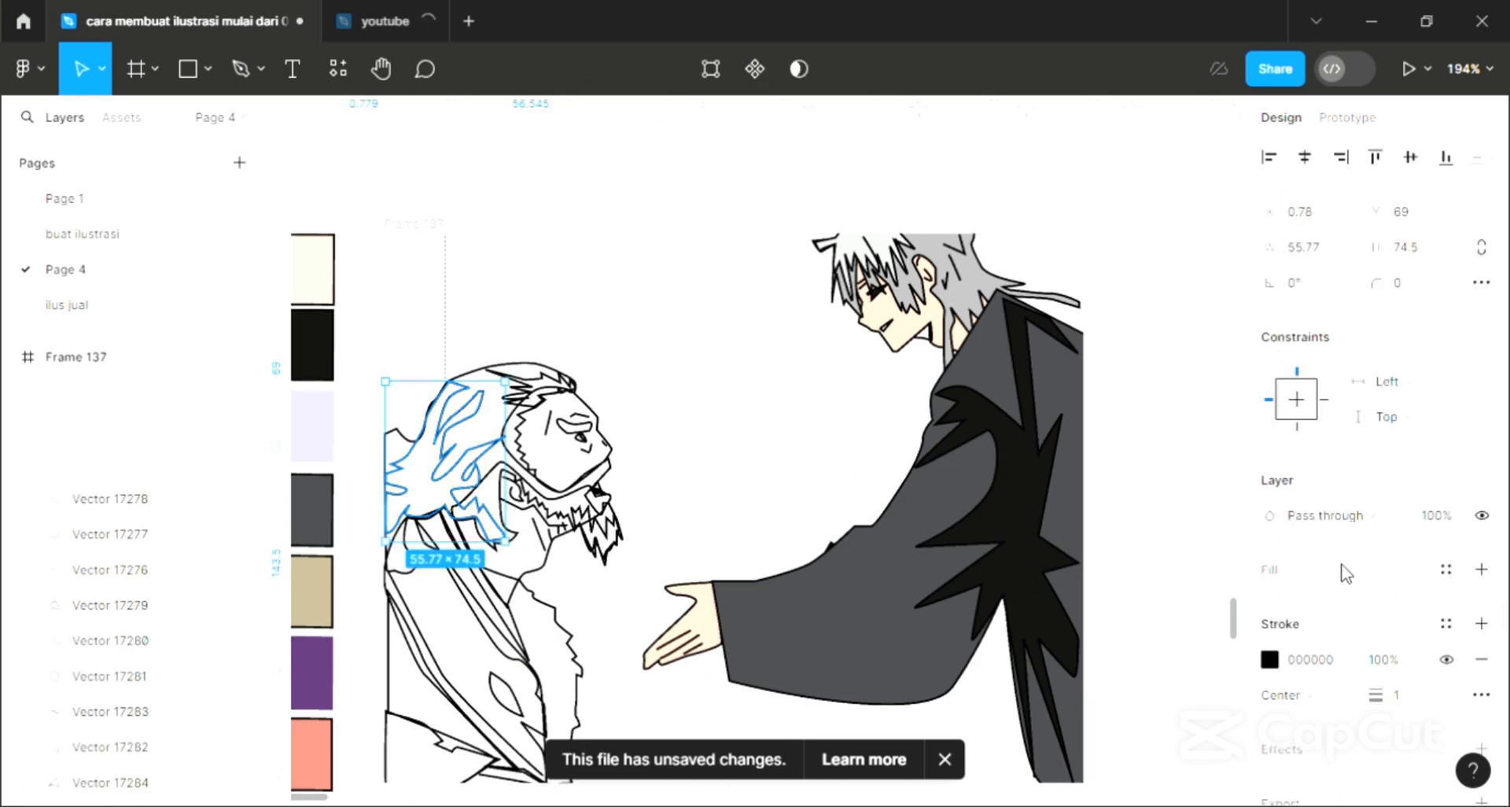
click(1481, 570)
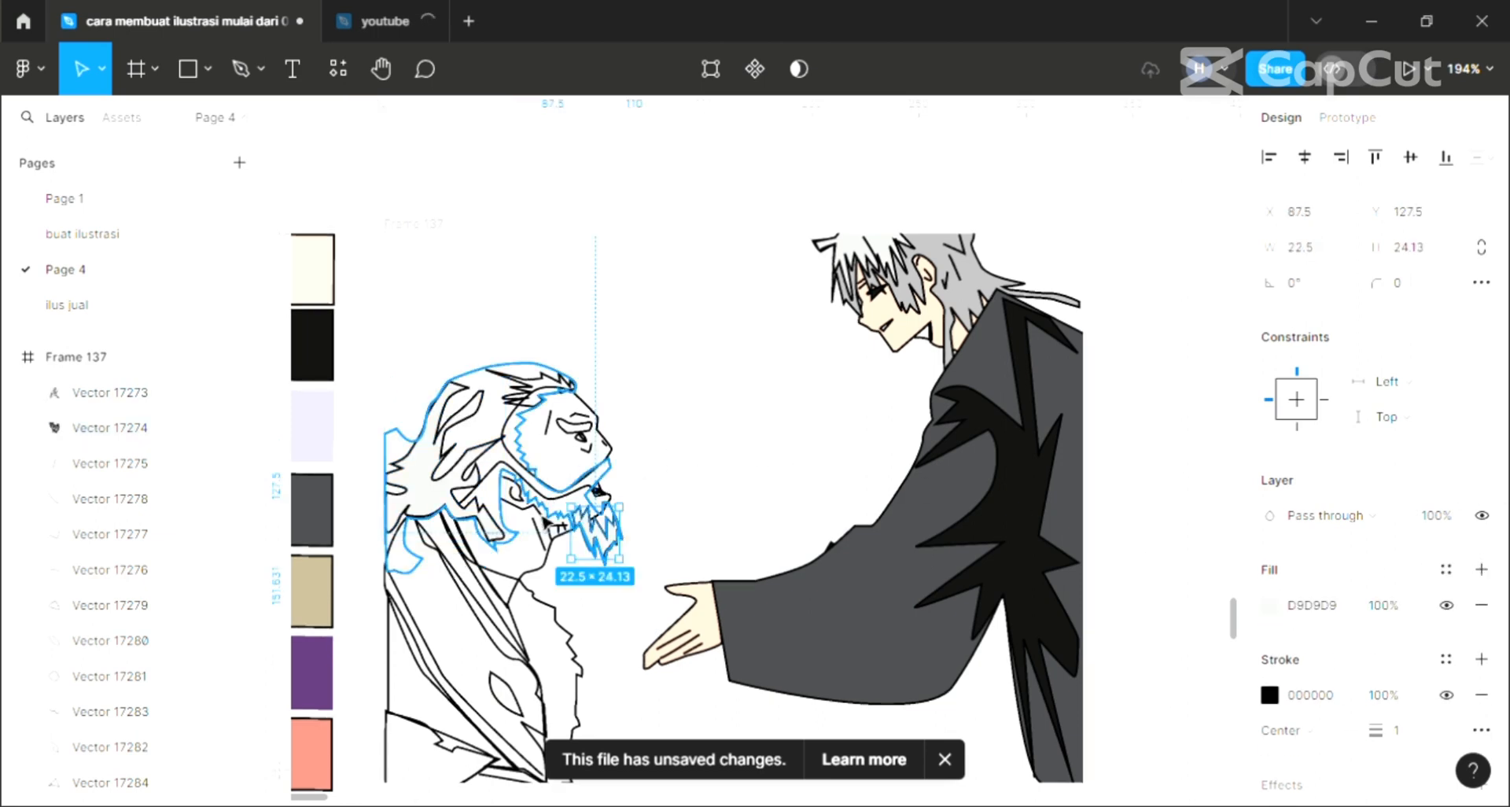
click(577, 399)
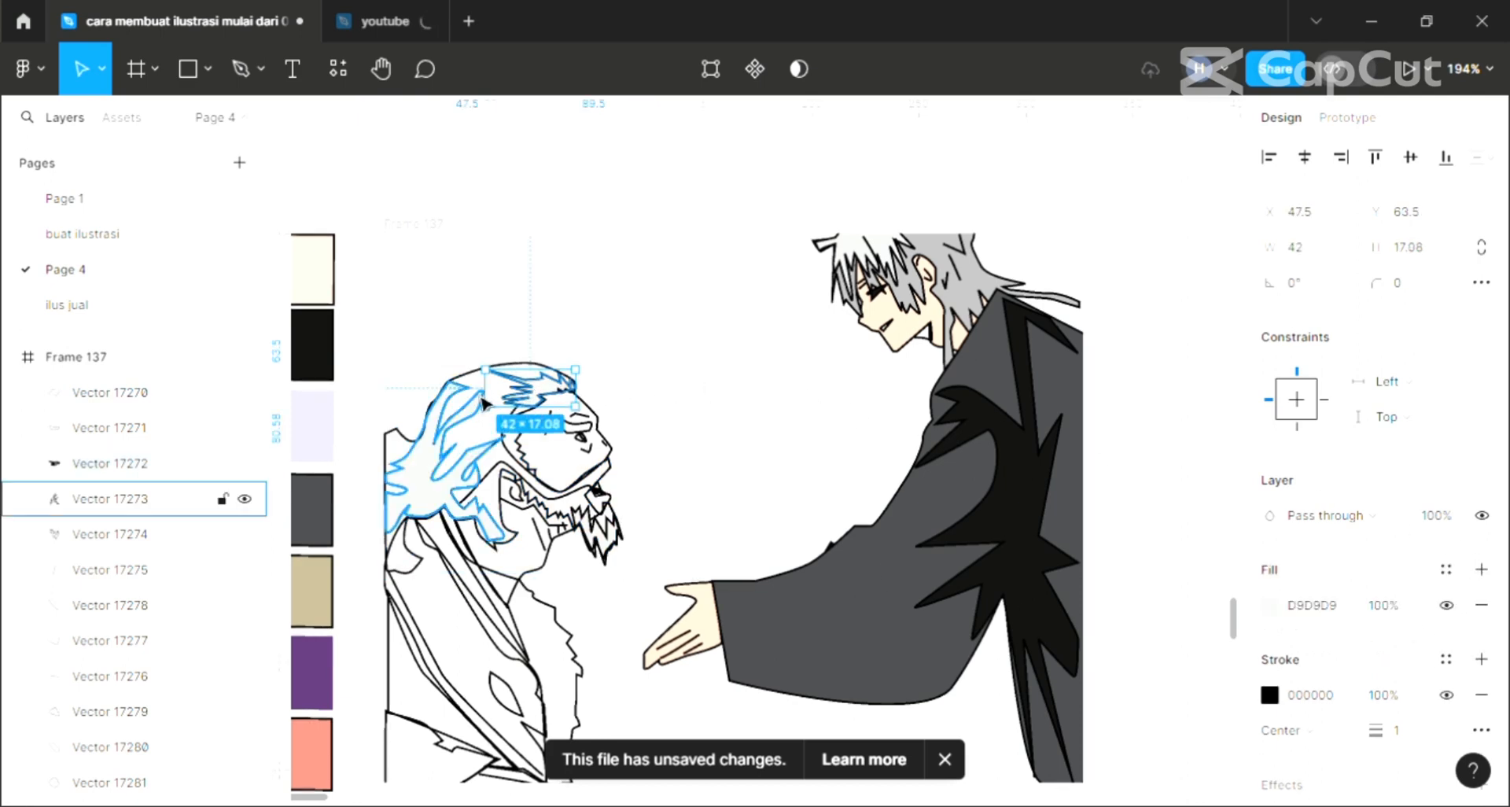
Shade the bearded man's main hair and beard shape with D9D9D9 under 20% black 000000, placed behind the other shapes.
scroll(479, 404, left, 3)
click(494, 437)
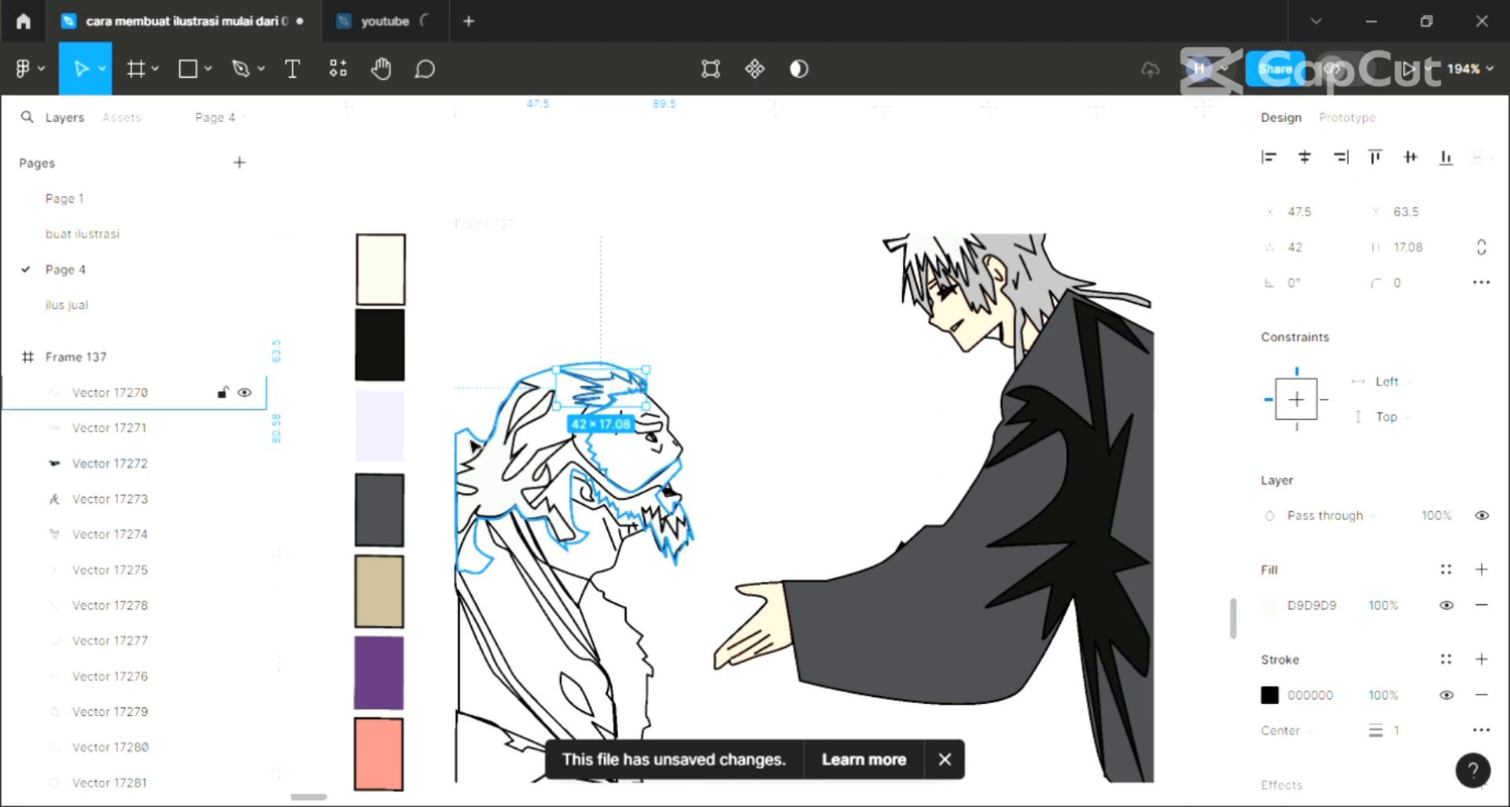
scroll(809, 646, up, 2)
scroll(809, 647, left, 2)
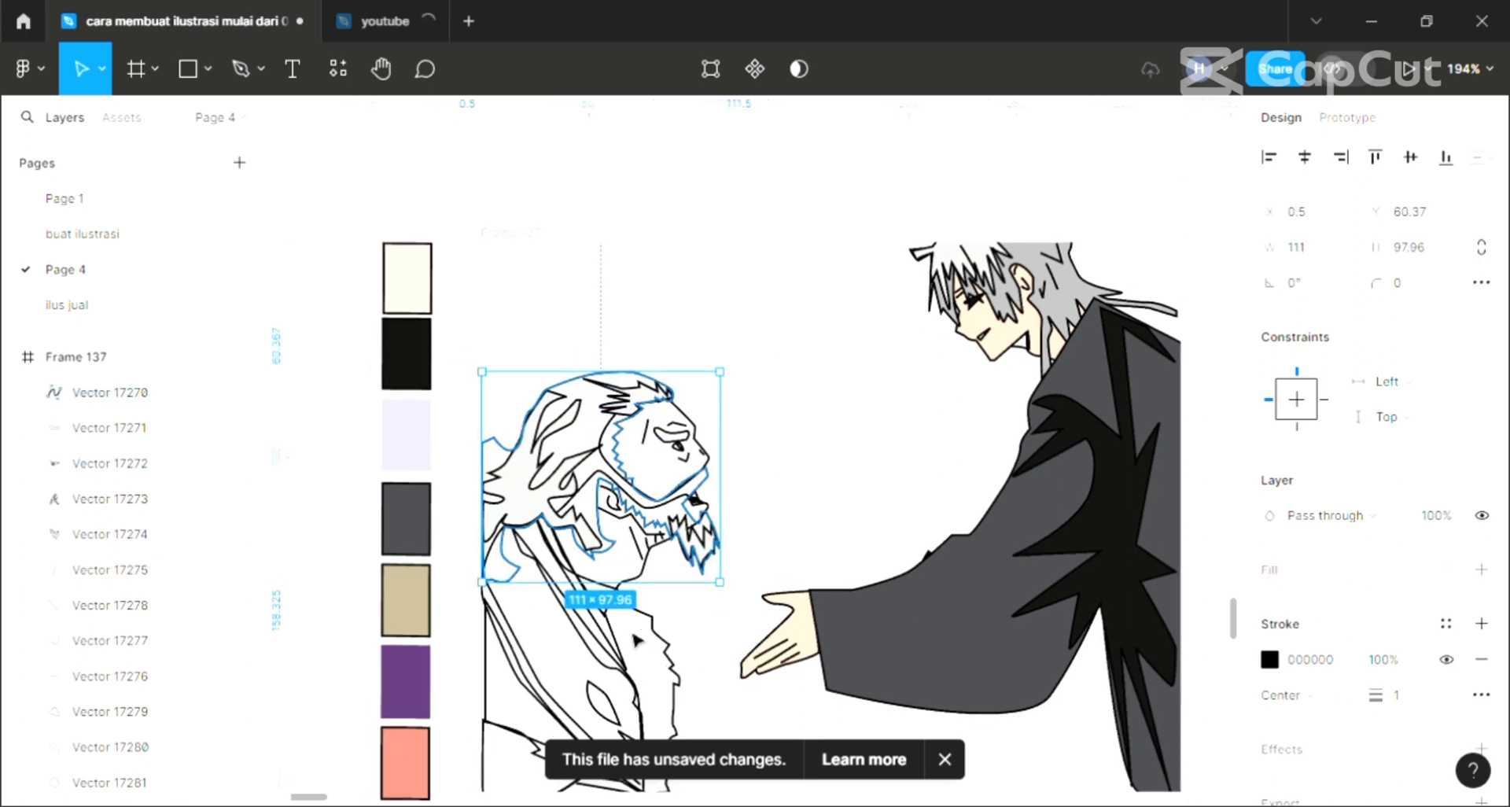
scroll(637, 641, down, 2)
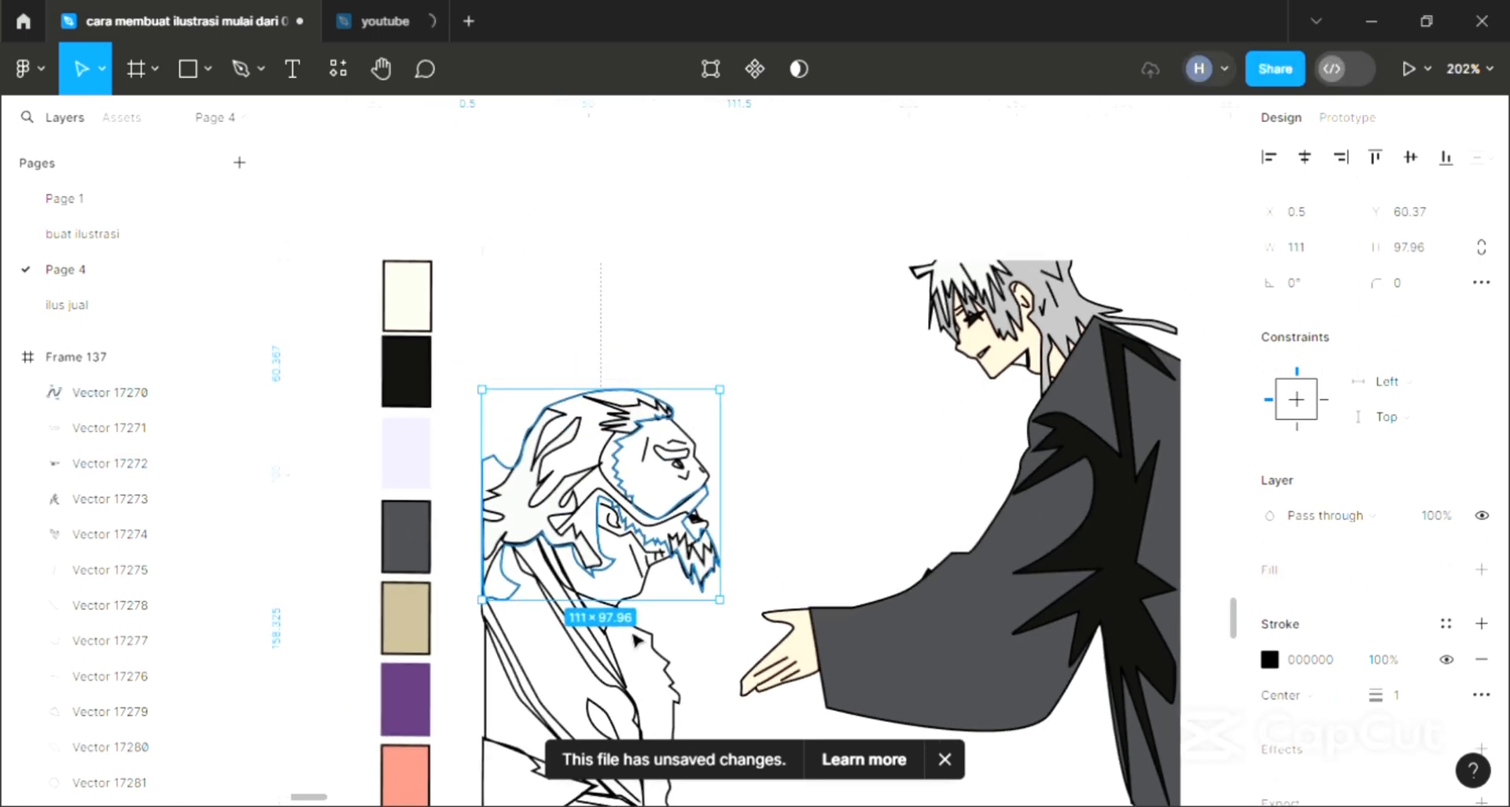
click(1481, 569)
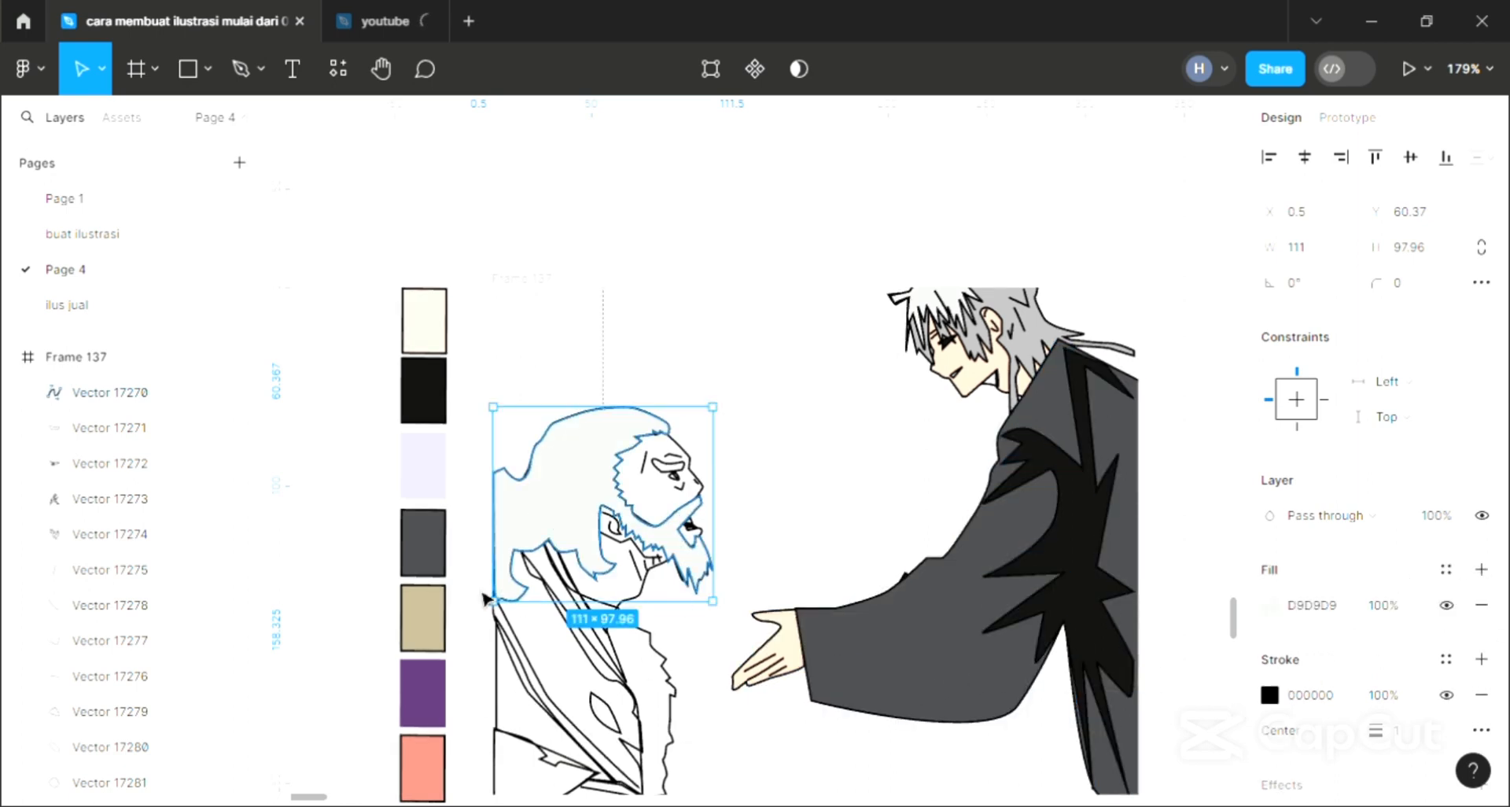
key(ctrl+shift+[)
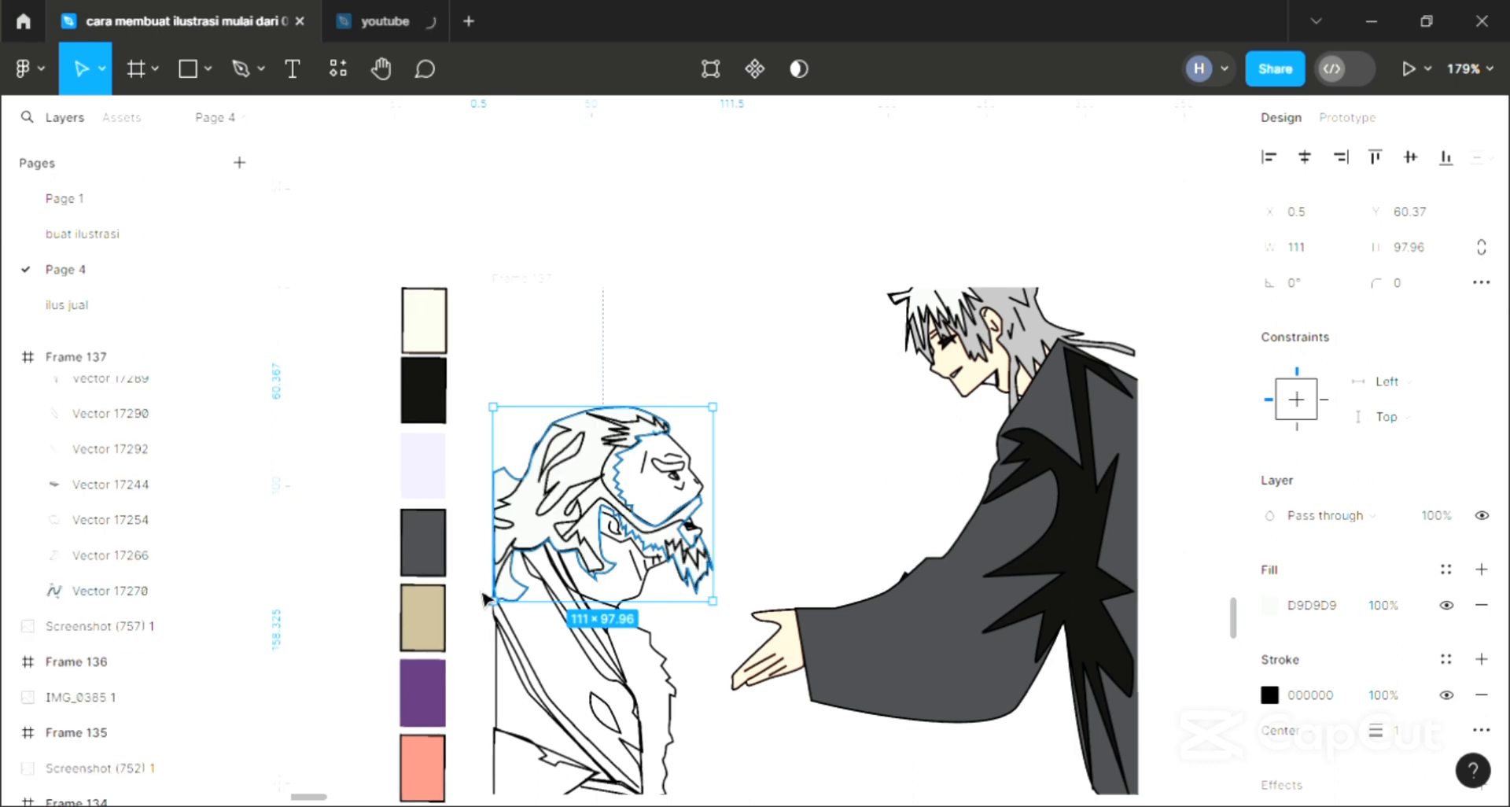
click(1482, 570)
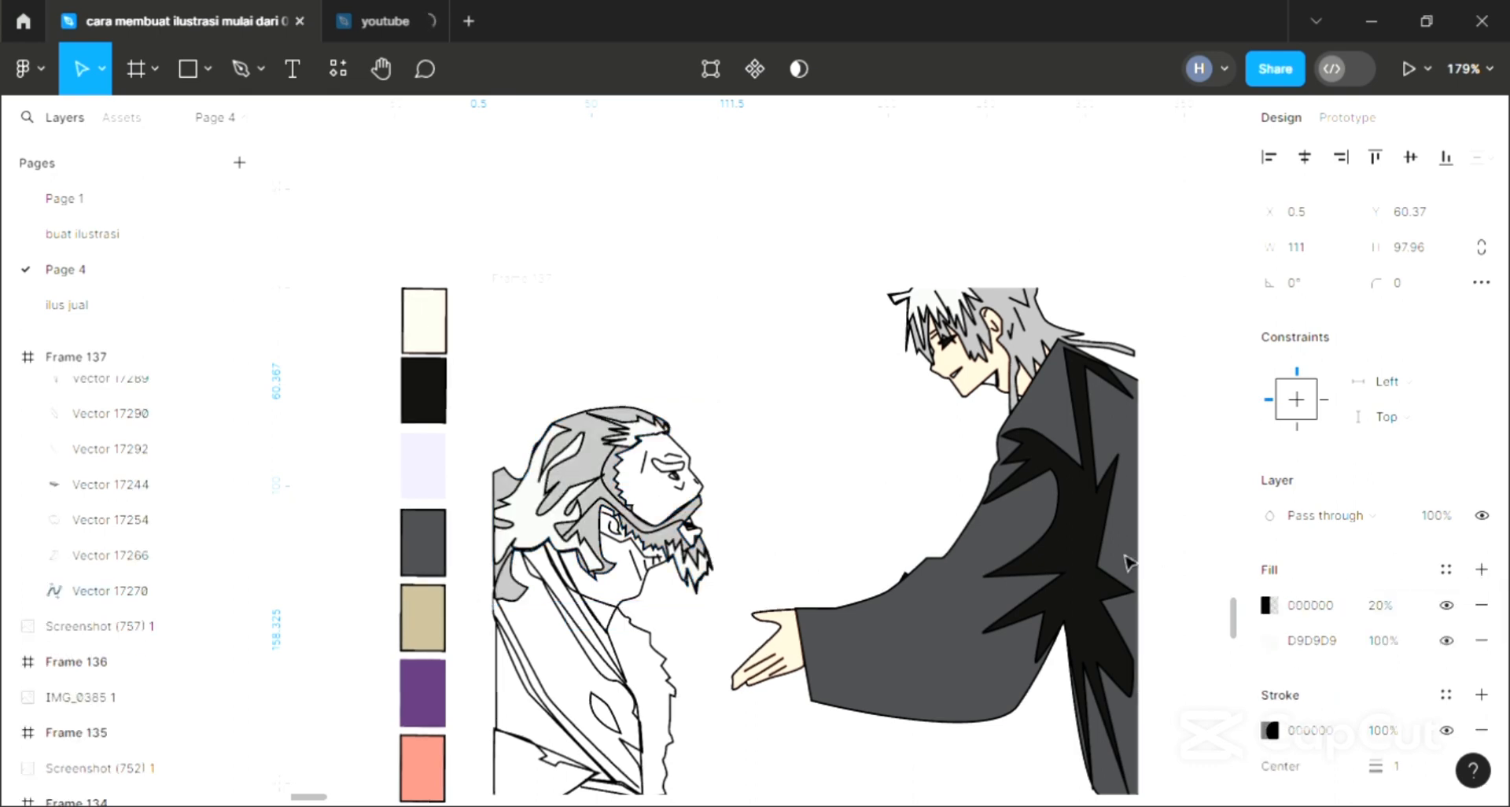
click(688, 652)
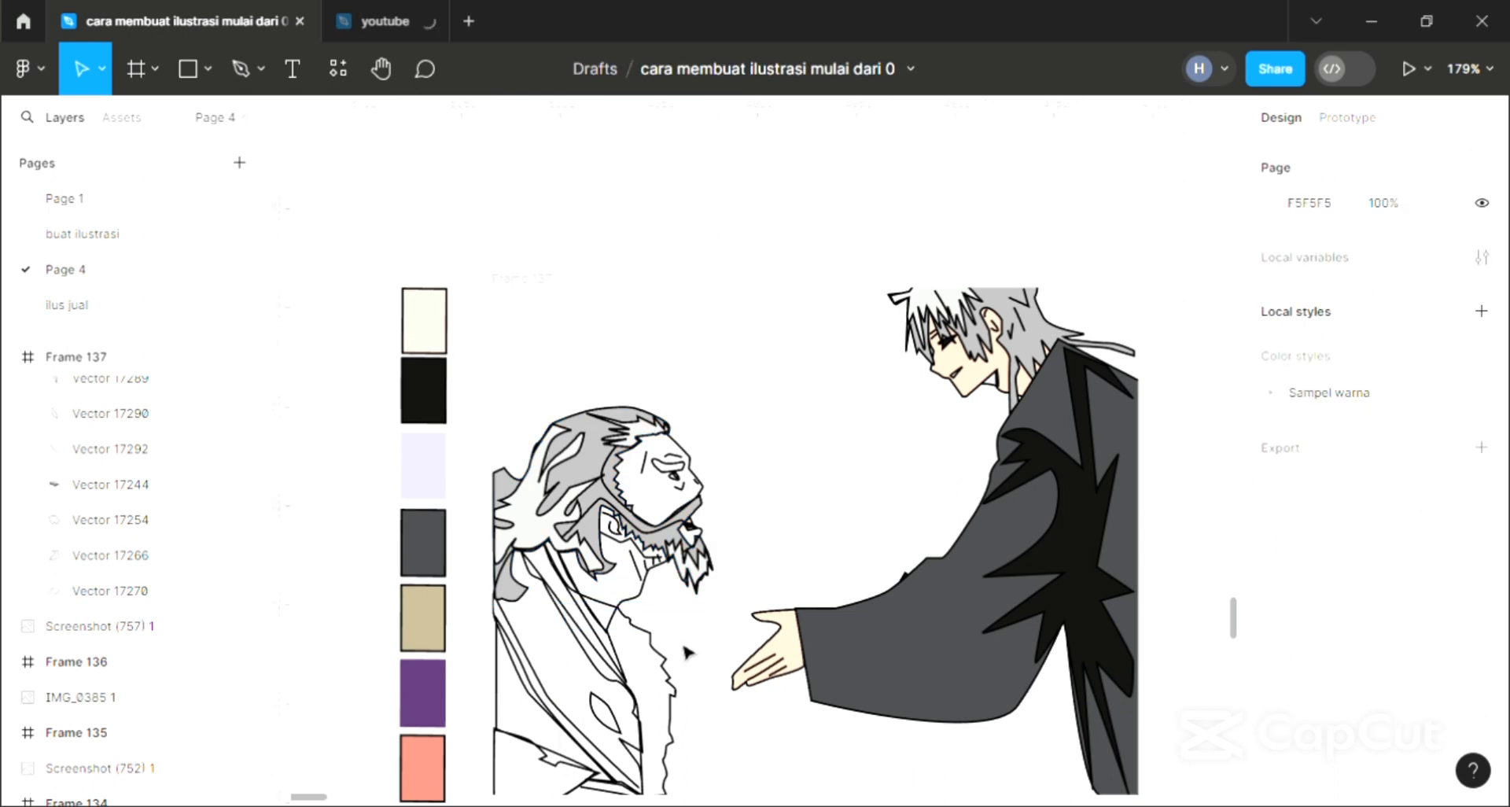
Try a D9D9D9 fill on the bearded man's eyebrow shape and undo it.
scroll(688, 651, down, 3)
scroll(686, 652, up, 5)
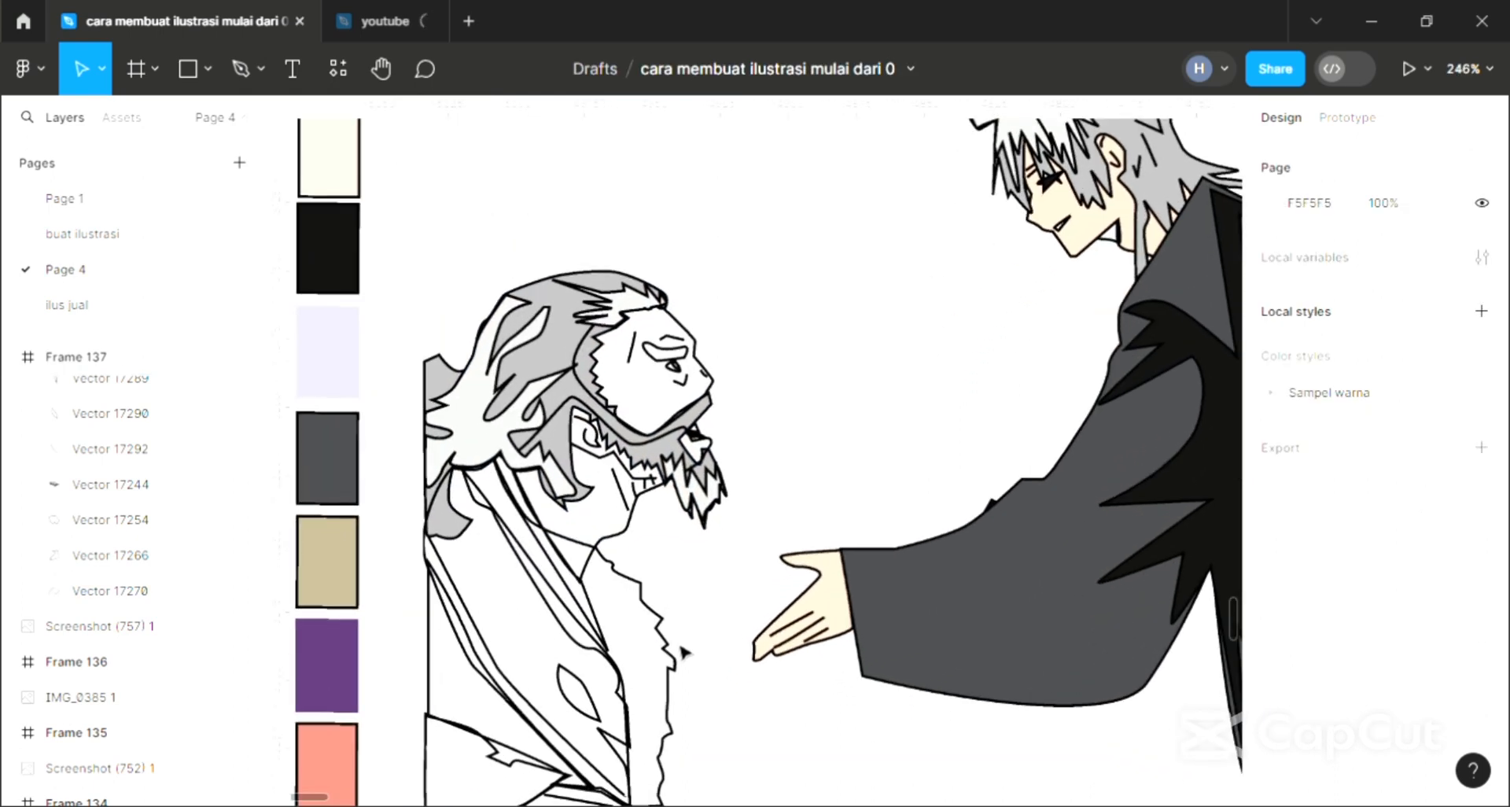
scroll(684, 652, up, 2)
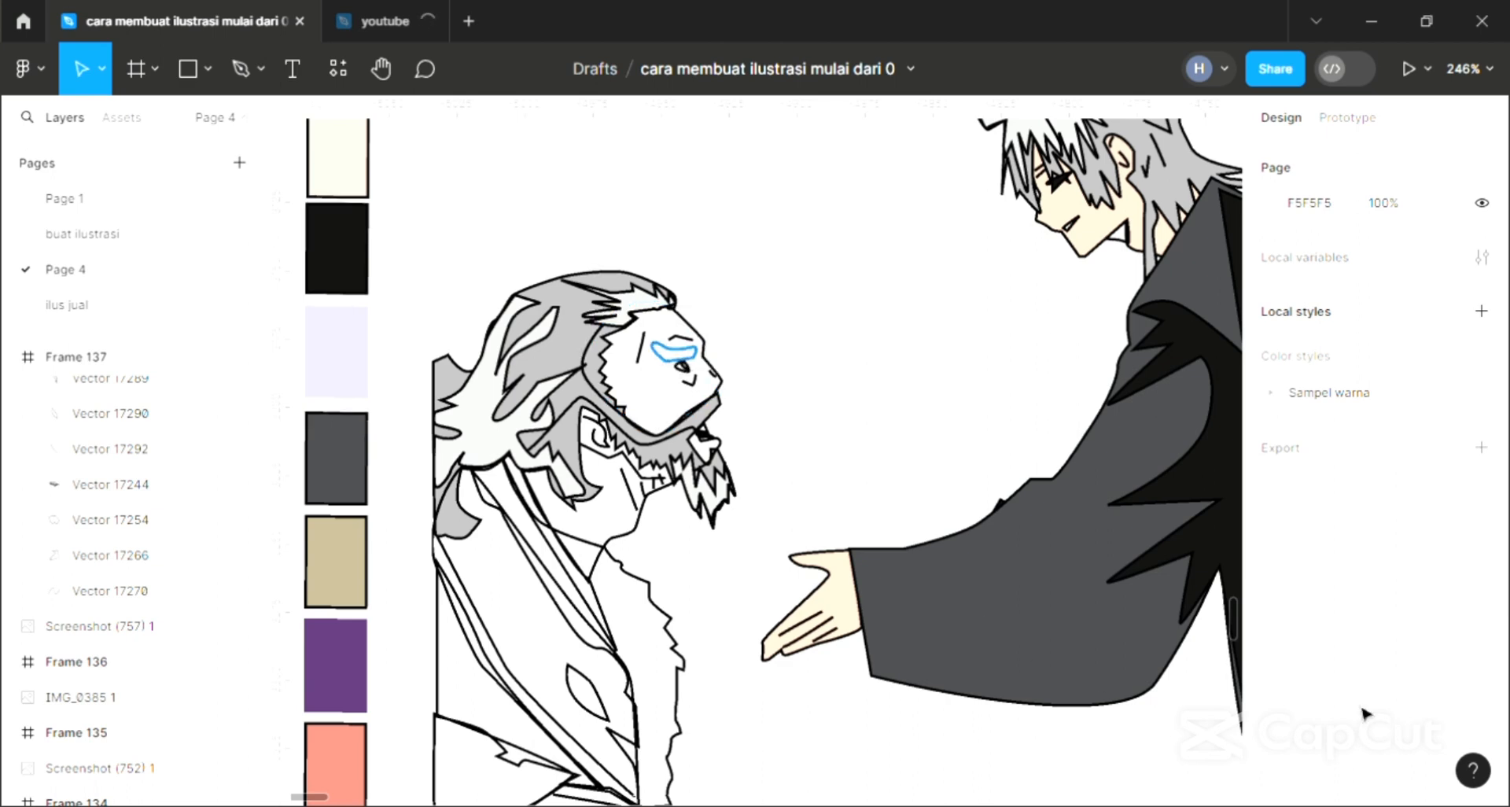
click(1484, 572)
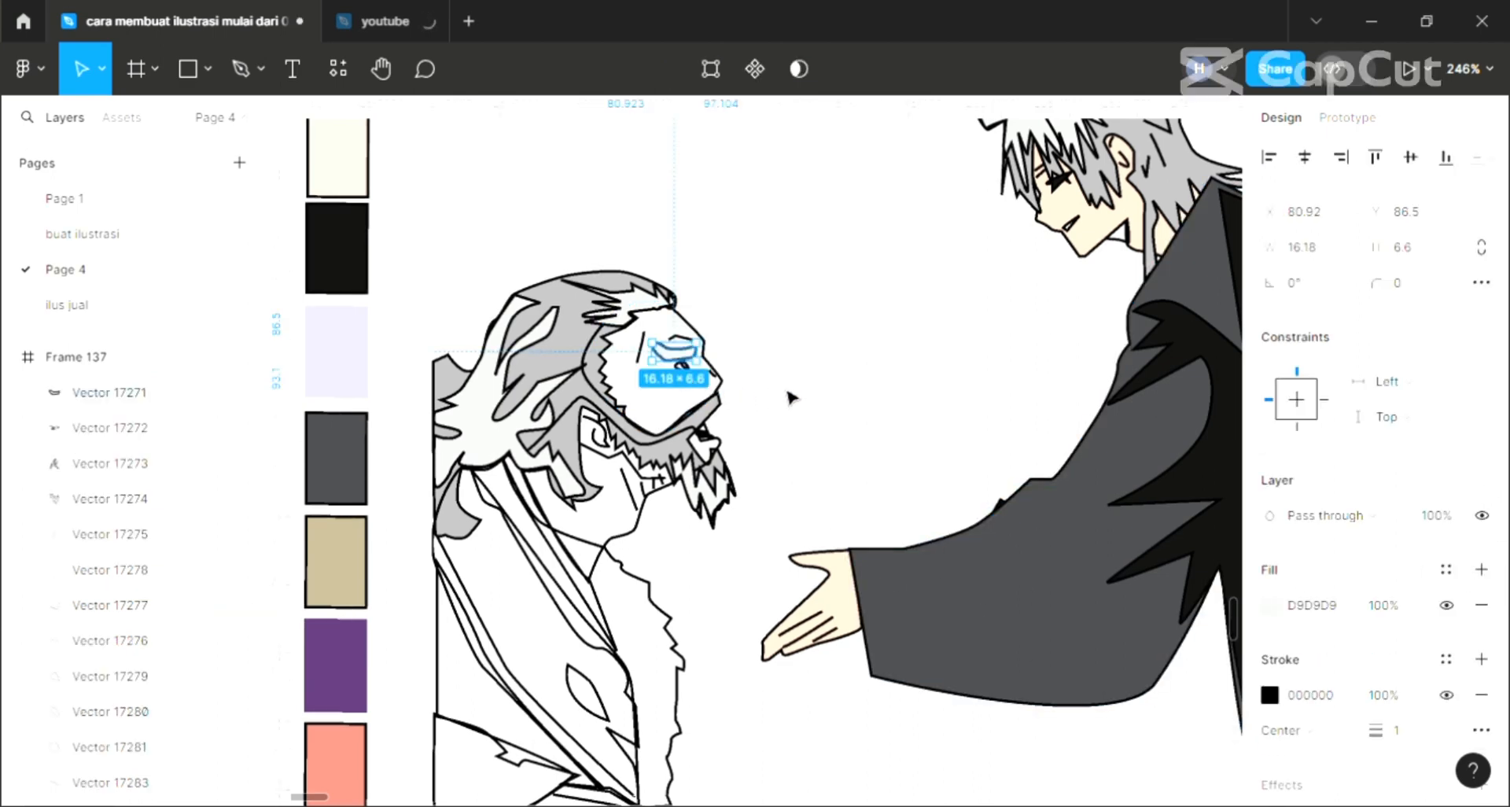
key(ctrl+z)
key(ctrl+z)
Fill the bearded man's small eye shape with a dark color sampled from the canvas.
scroll(685, 374, up, 1)
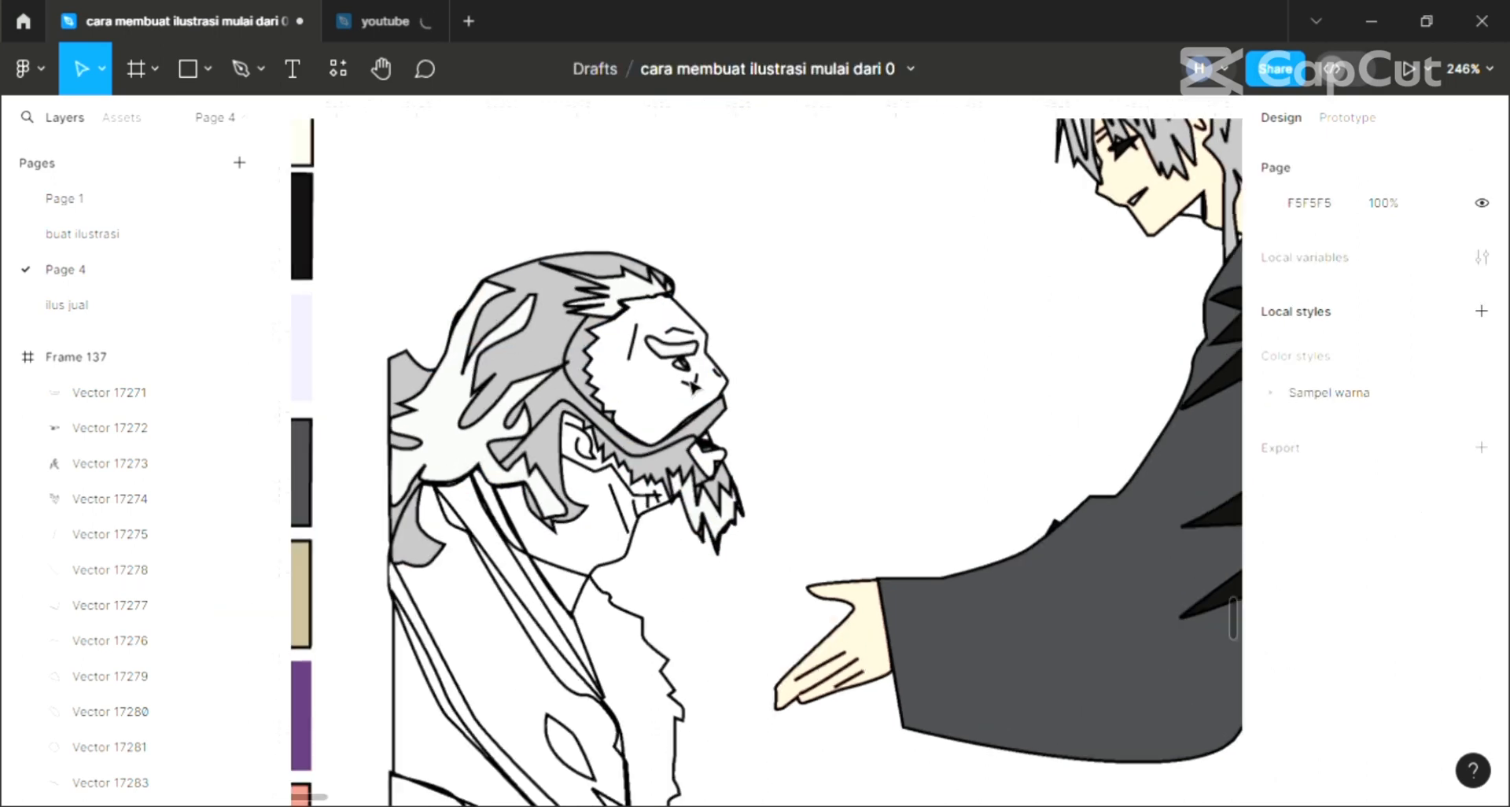
scroll(686, 368, up, 2)
click(682, 366)
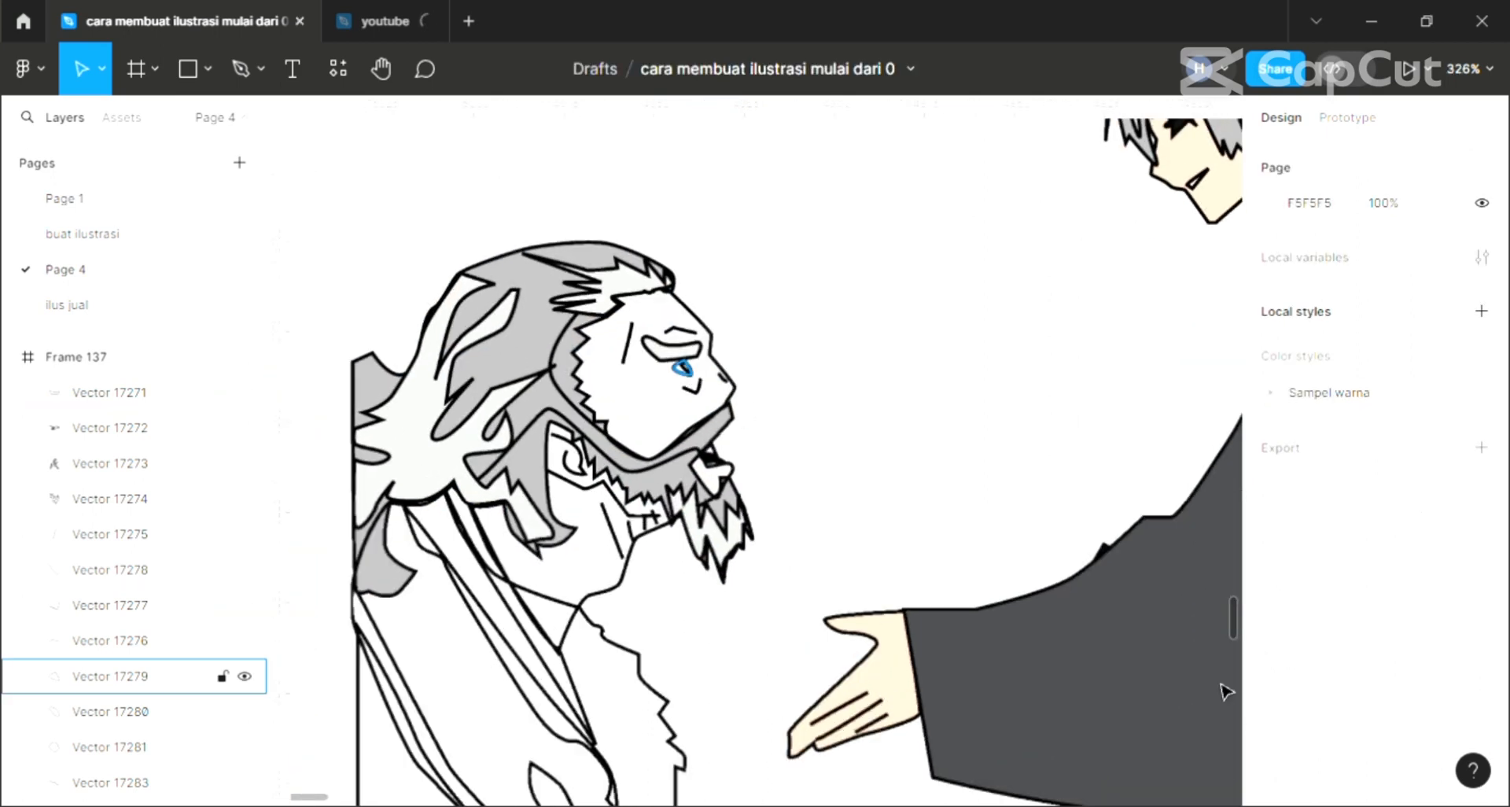
click(1481, 570)
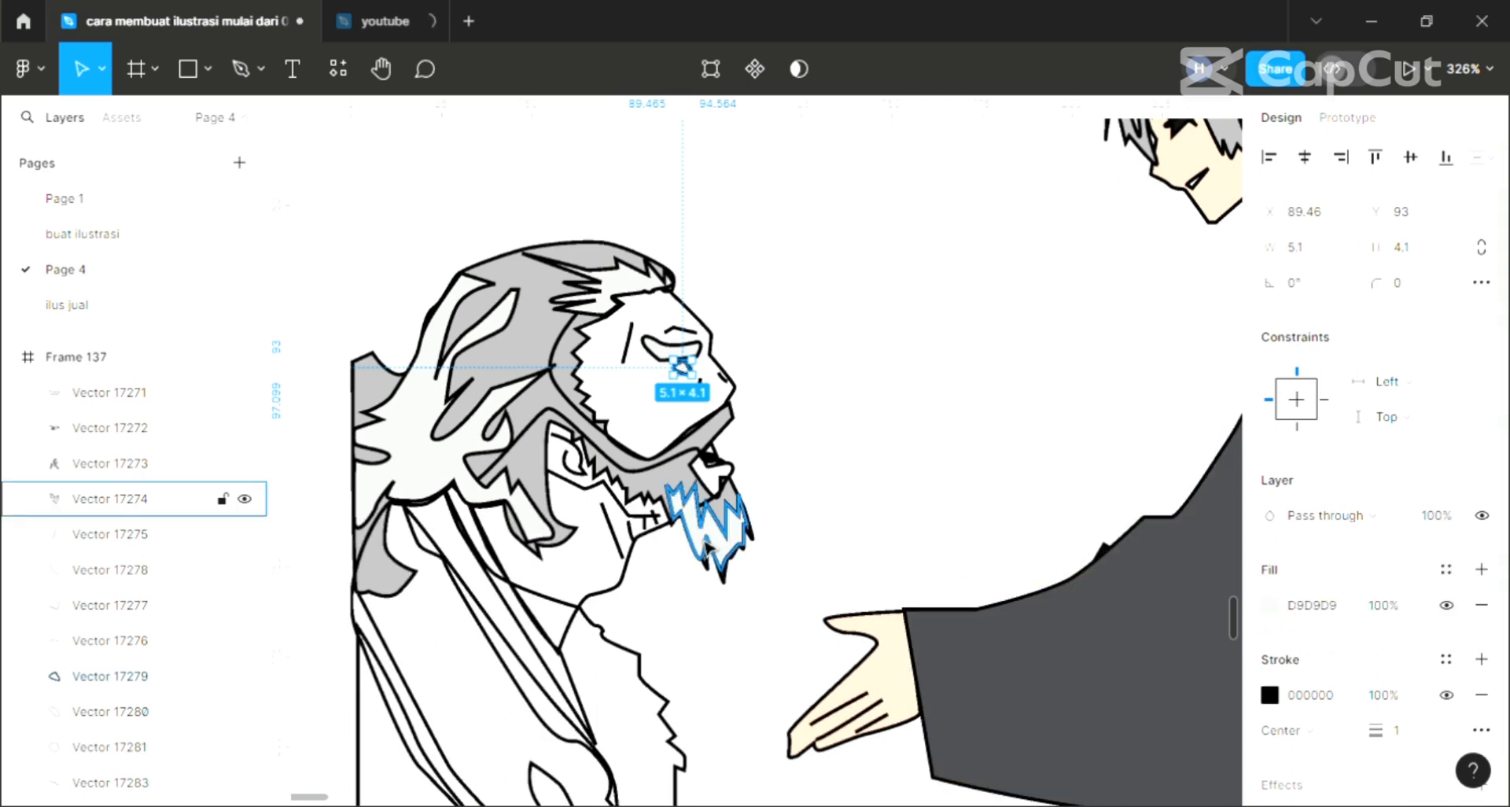
key(i)
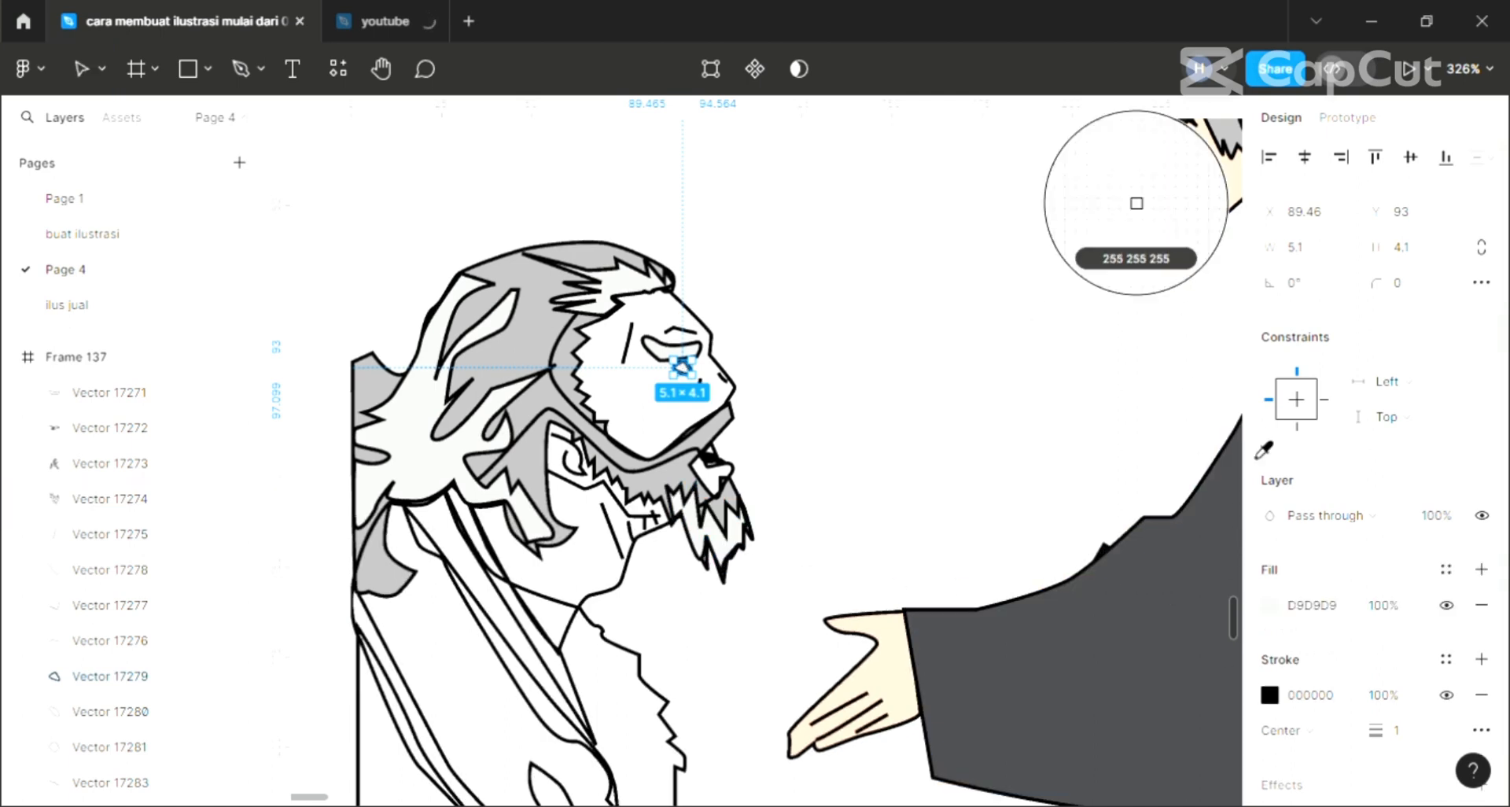
click(1003, 470)
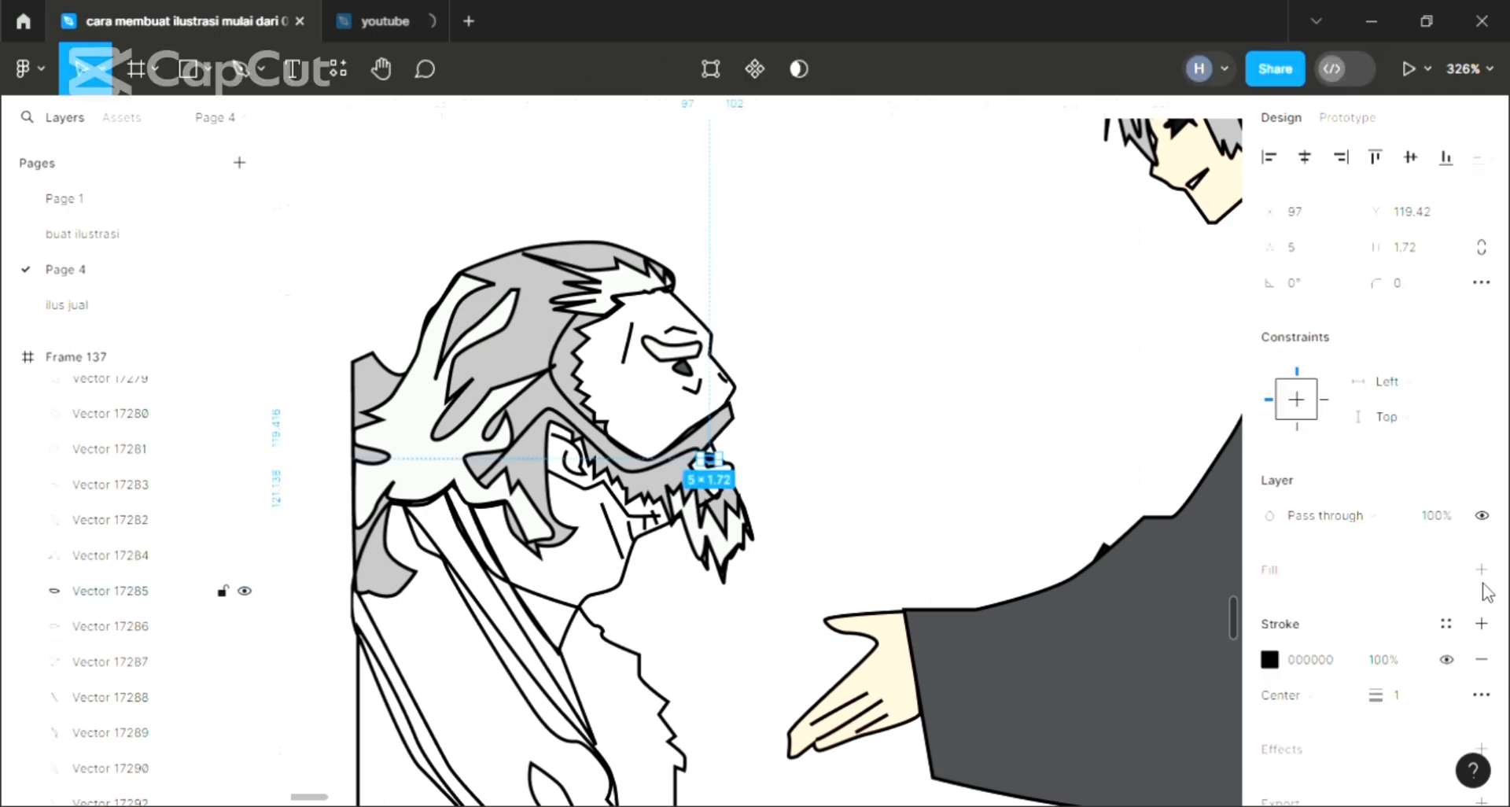
Set the fill of the bearded man's small mouth shape to the red EC5454.
scroll(758, 708, left, 3)
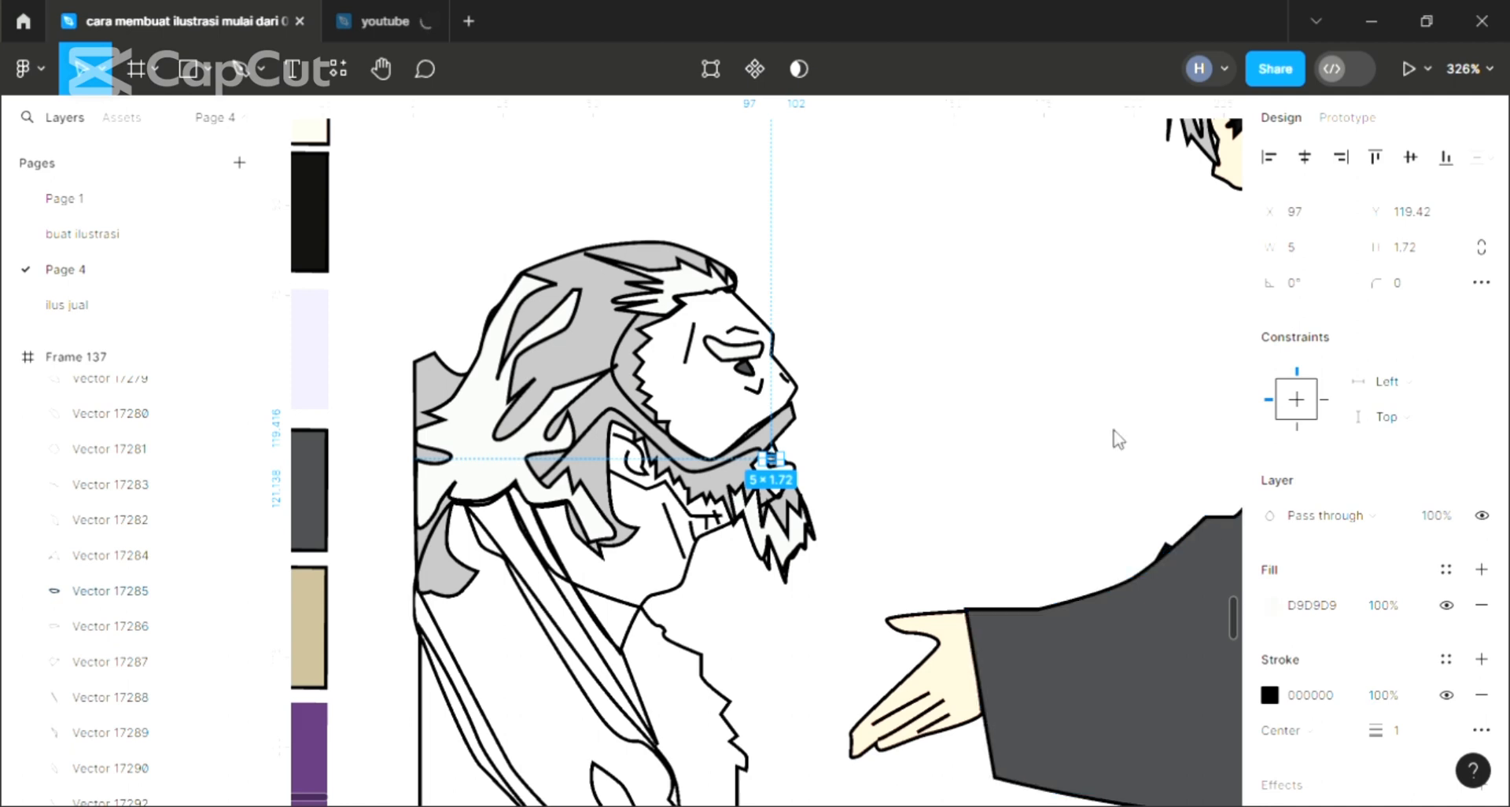
click(1271, 605)
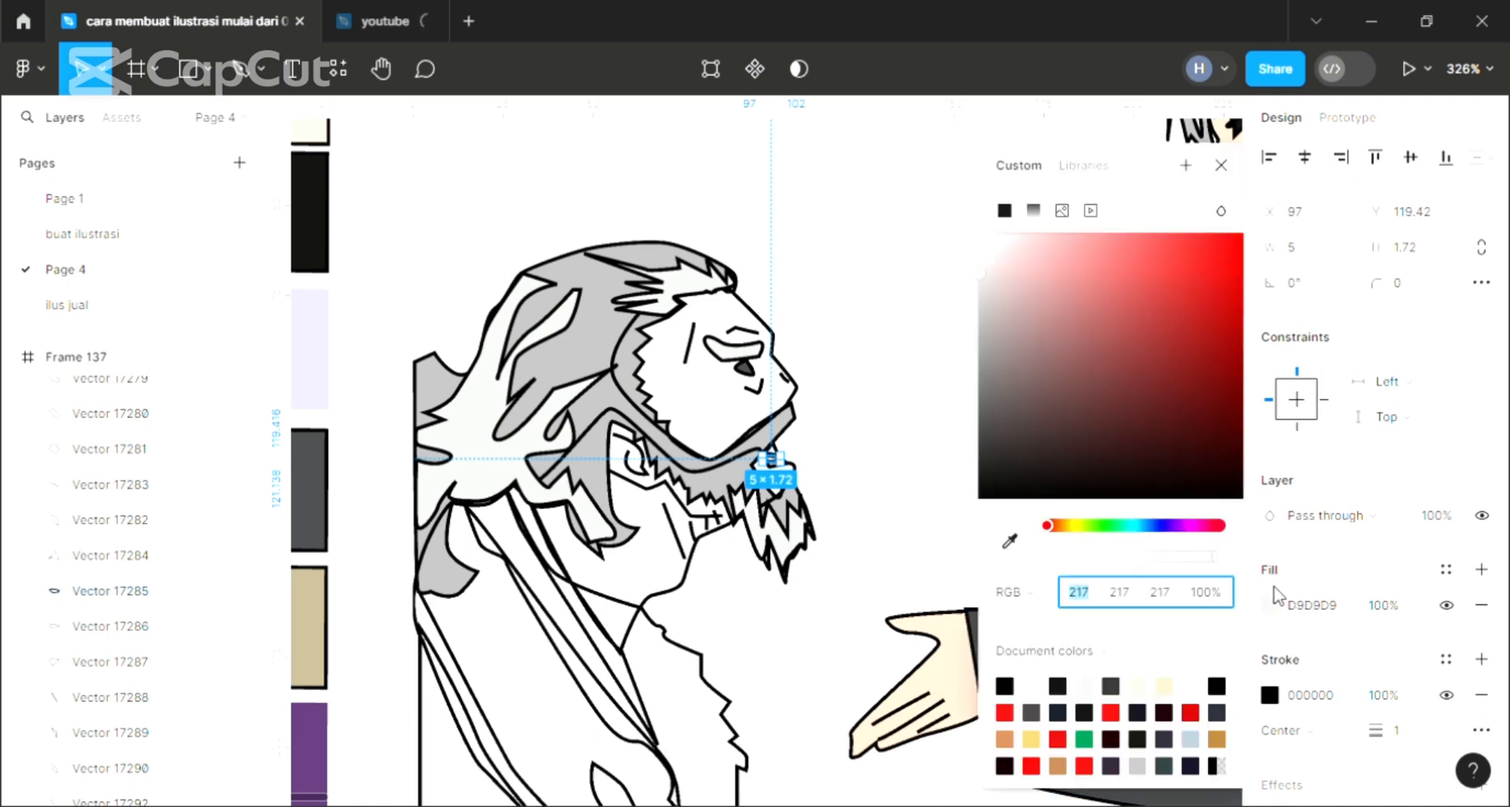
click(1146, 250)
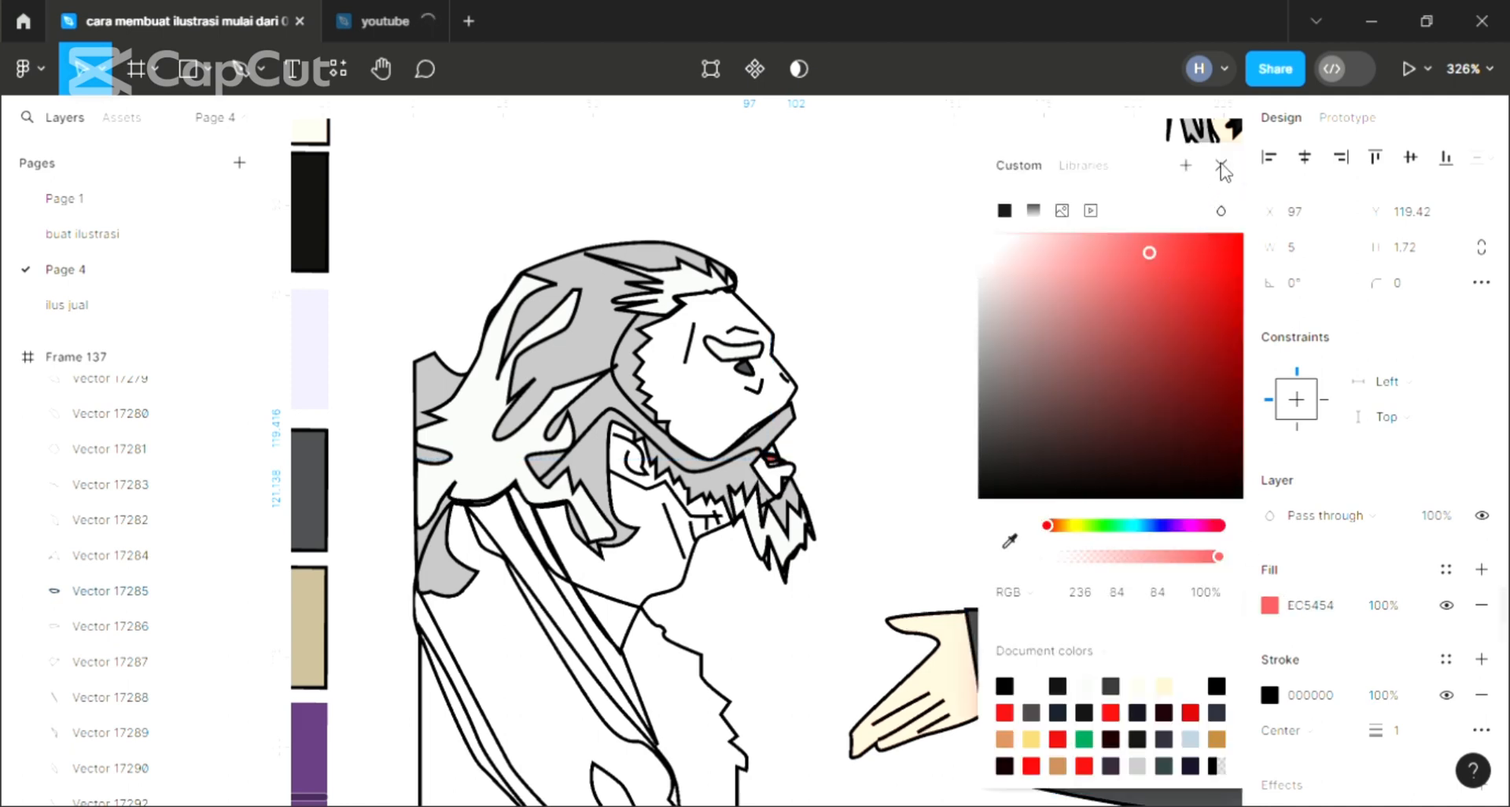
click(775, 456)
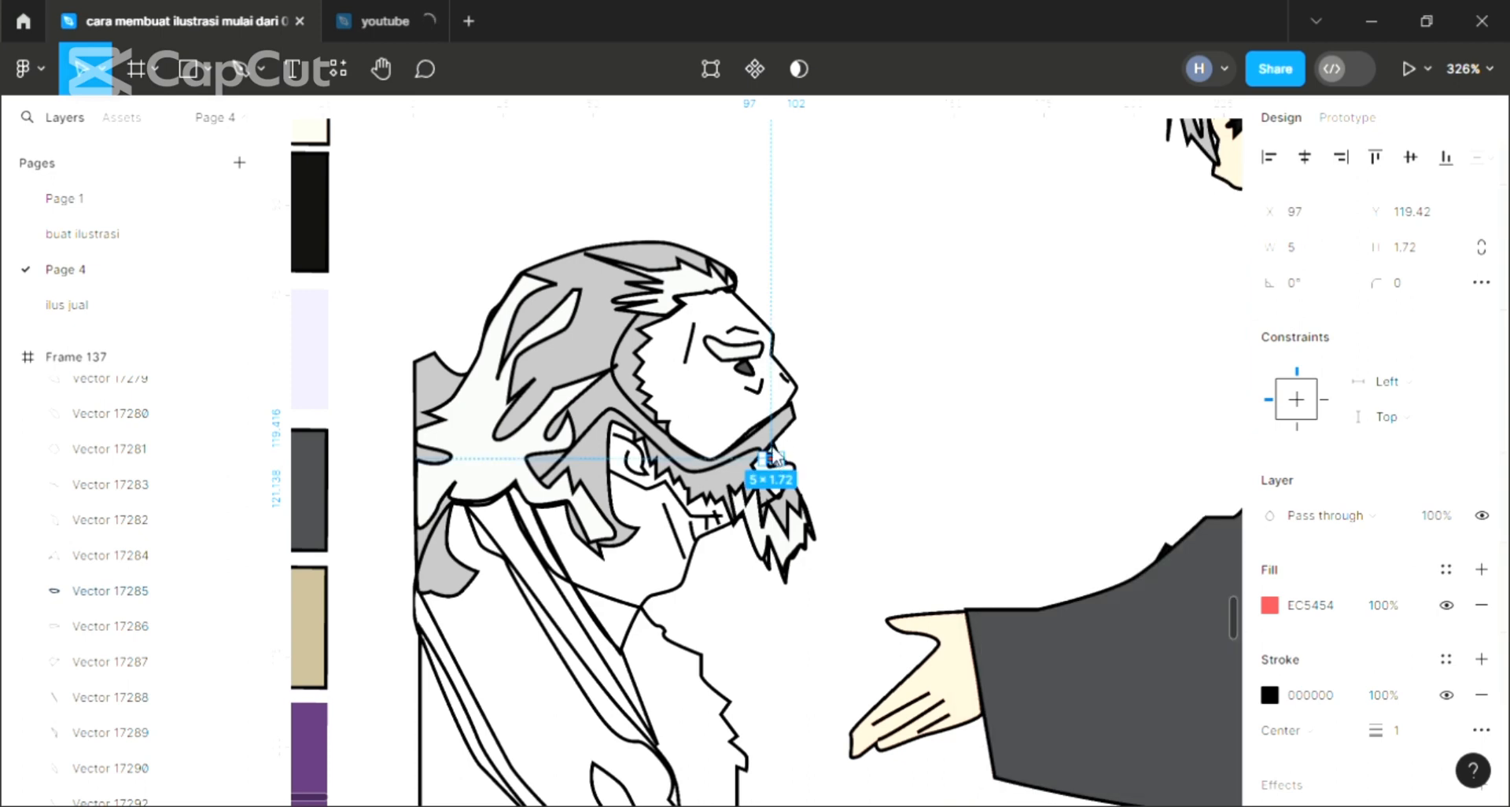
Fill the bearded man's face shape with the skin tone FFD7C2 sampled from the standing man's face.
click(785, 378)
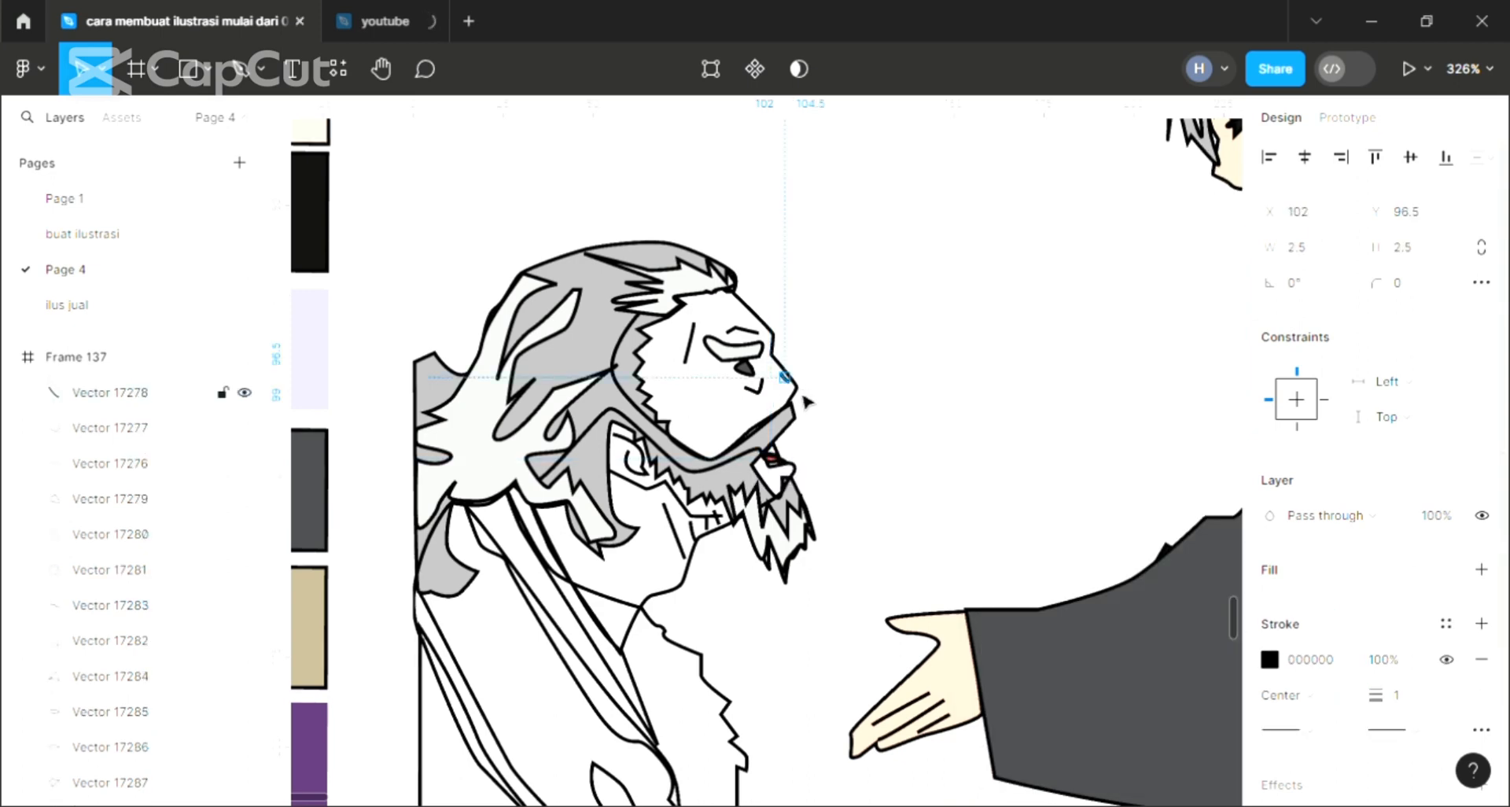
key(Escape)
click(778, 346)
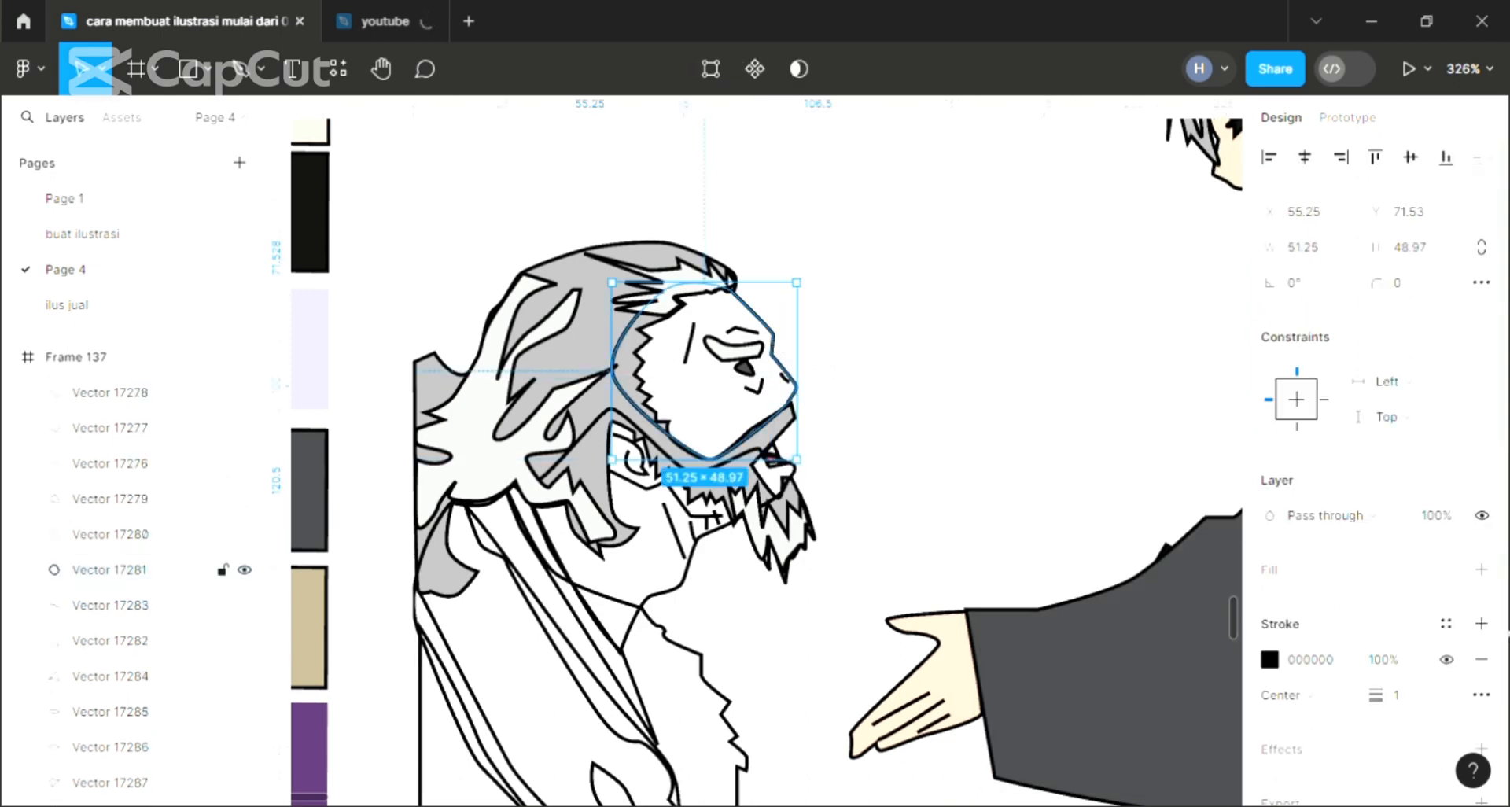
click(1481, 570)
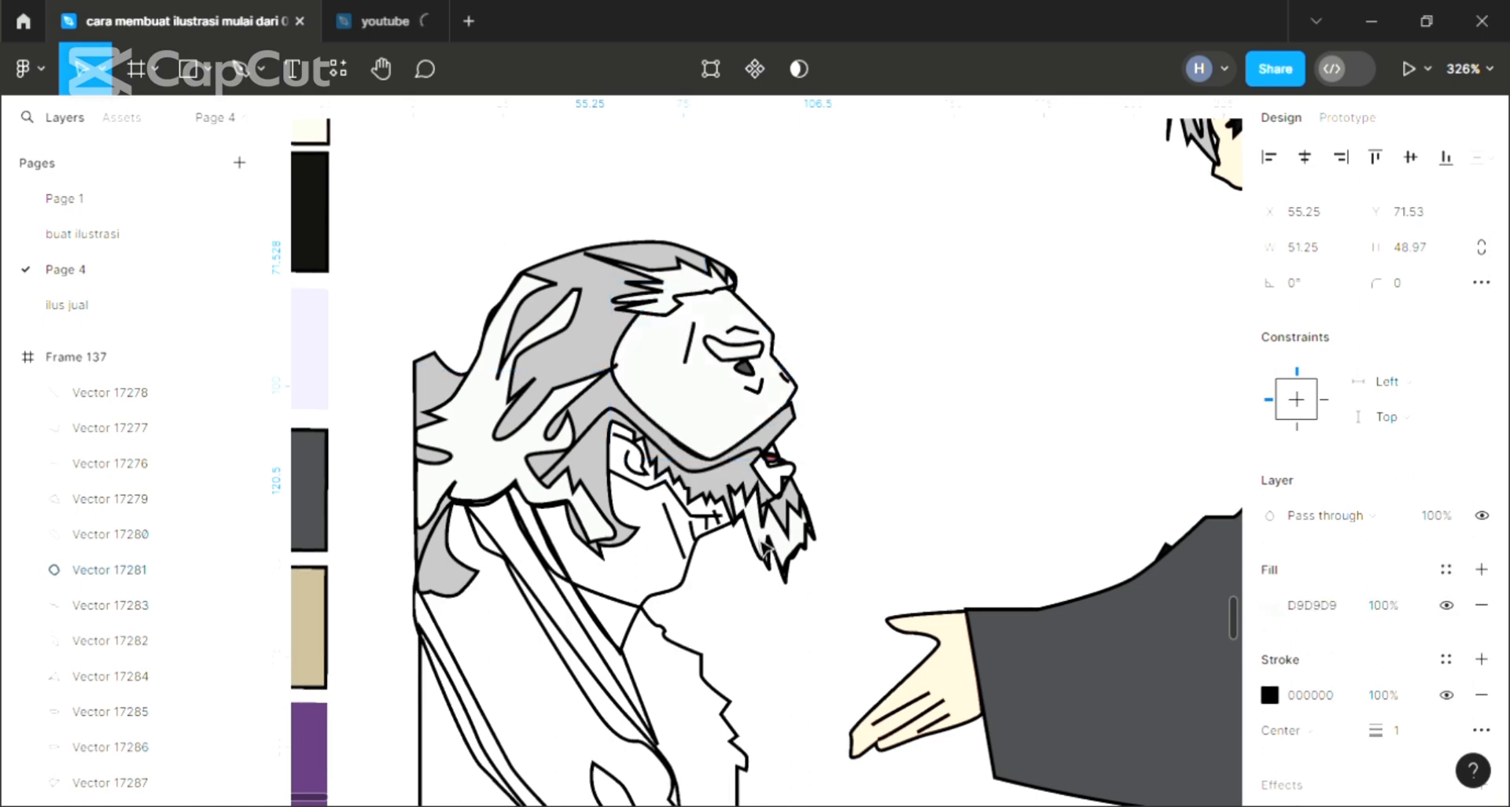
scroll(767, 547, down, 3)
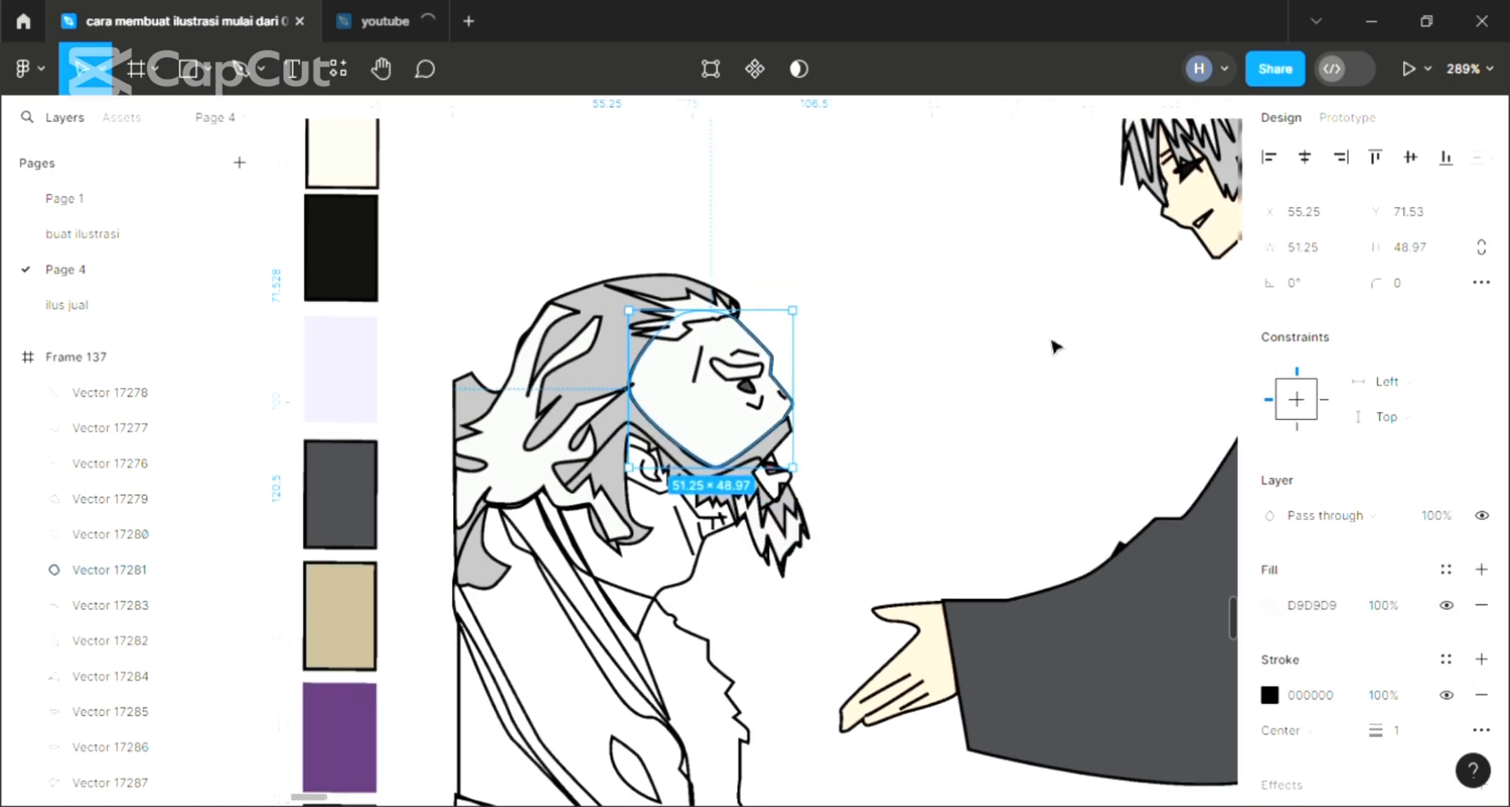
key(i)
click(1199, 224)
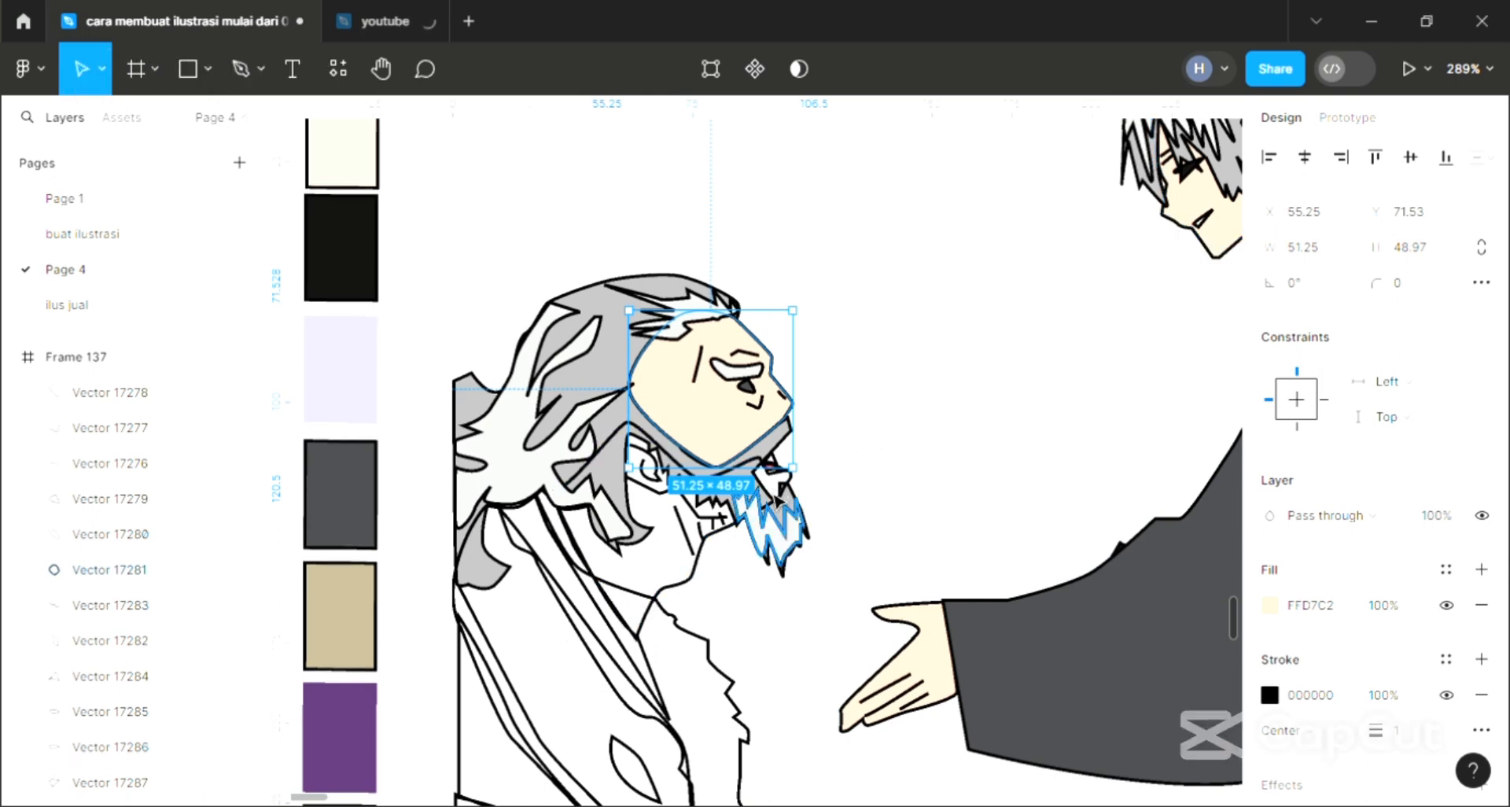
key(Escape)
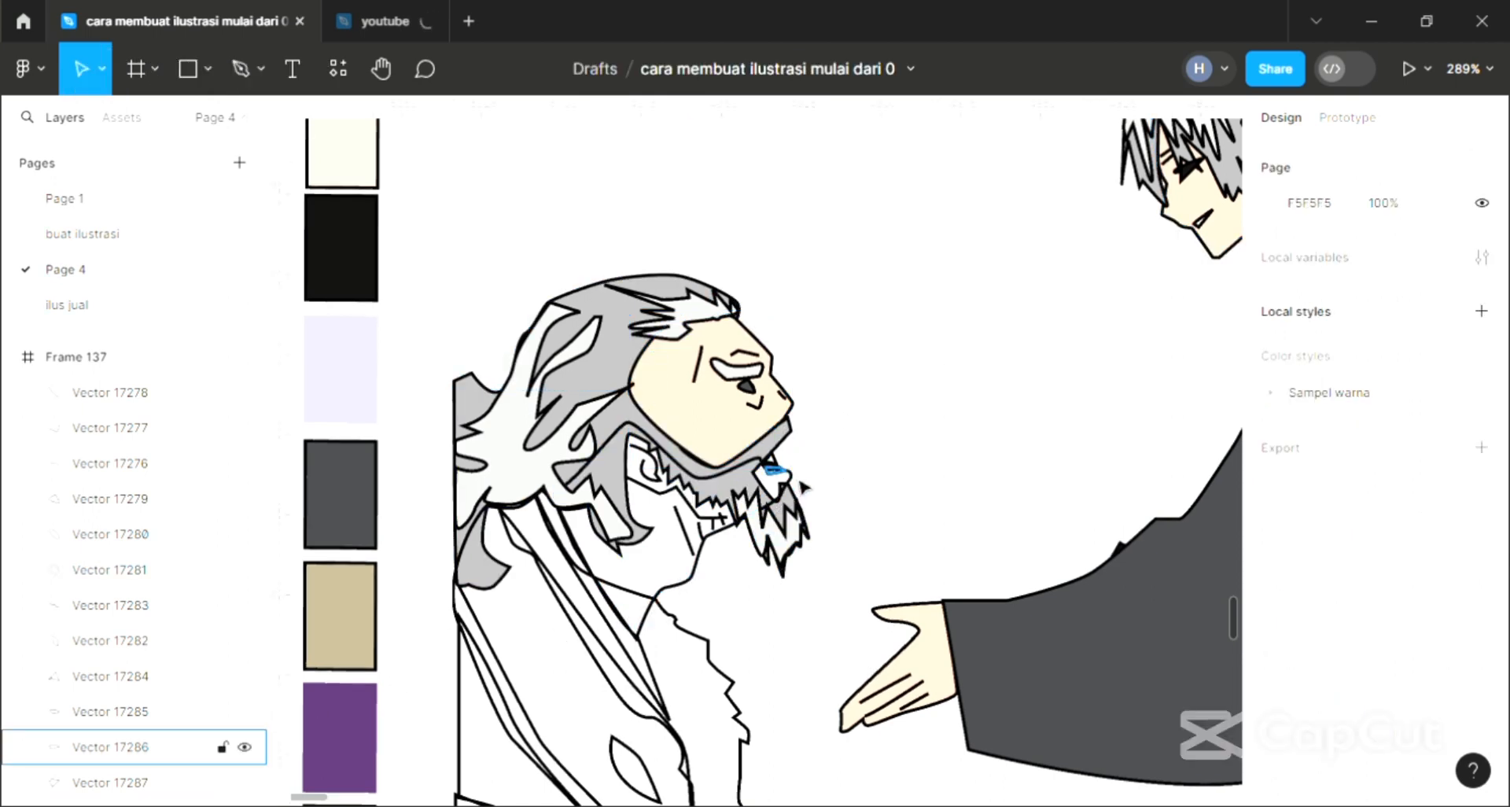
Fill the bearded man's ear, jaw and neck shape with the skin tone FFD7C2 sampled from his face.
click(118, 783)
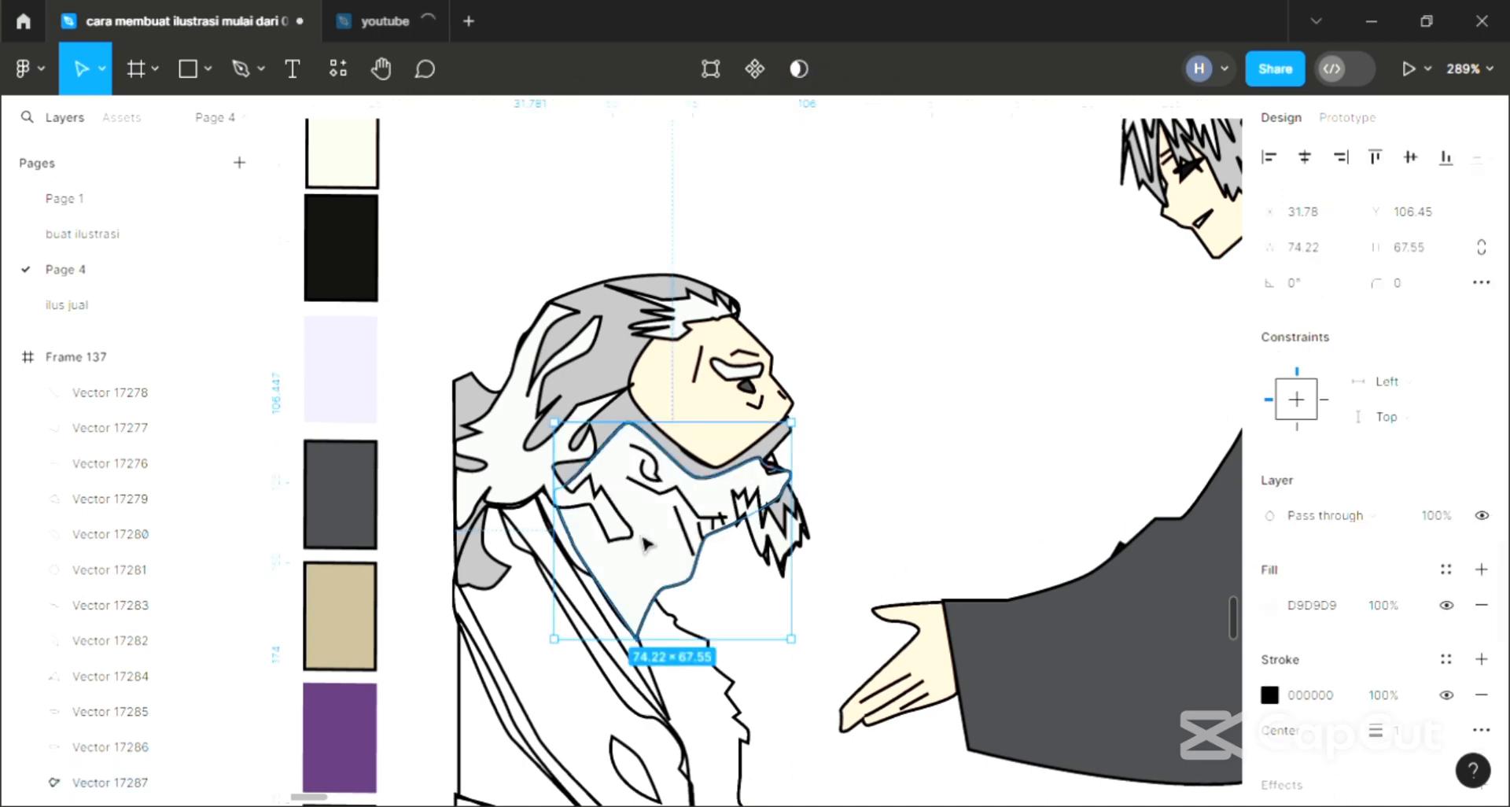
key(i)
click(739, 400)
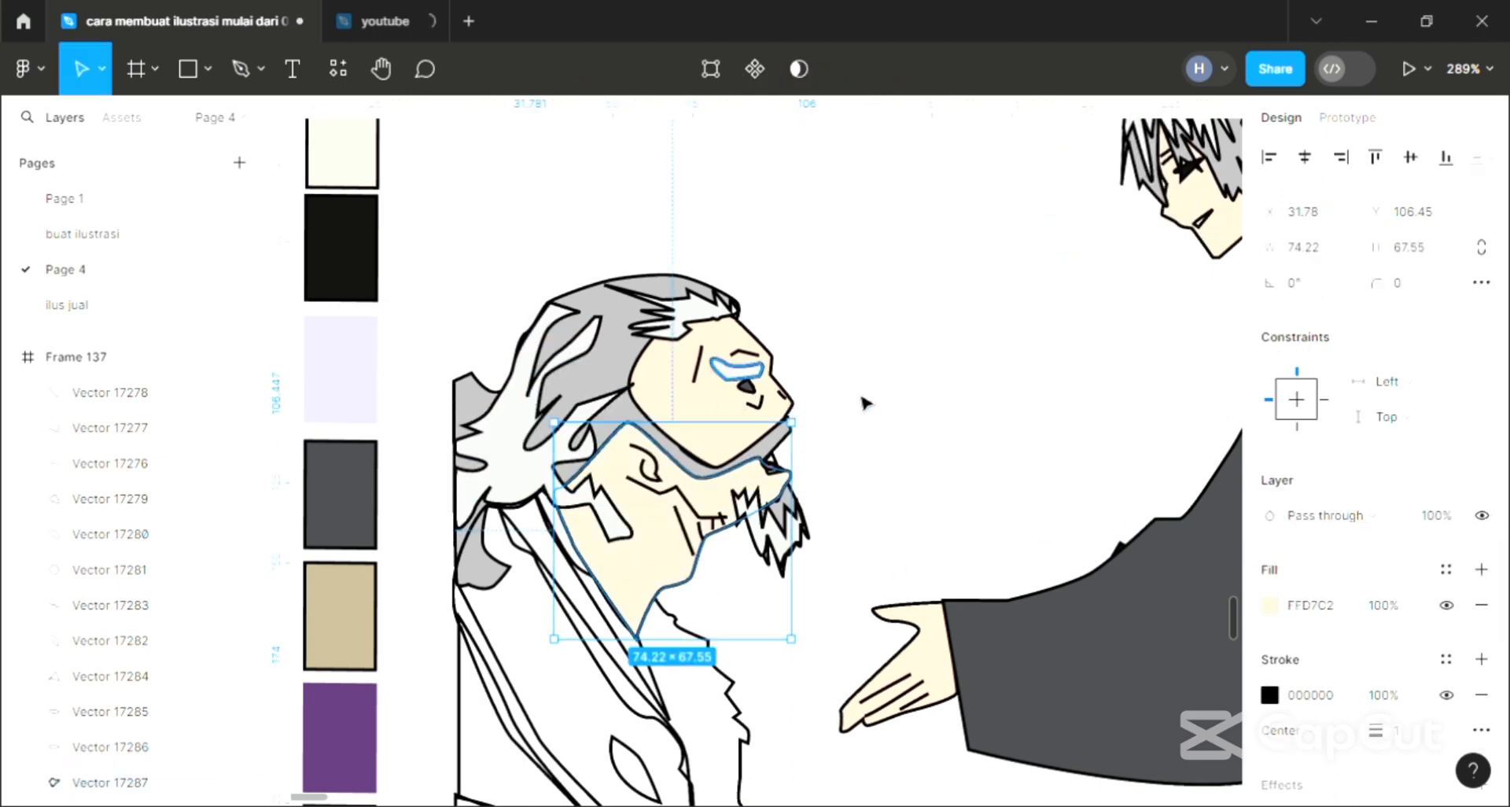
click(908, 570)
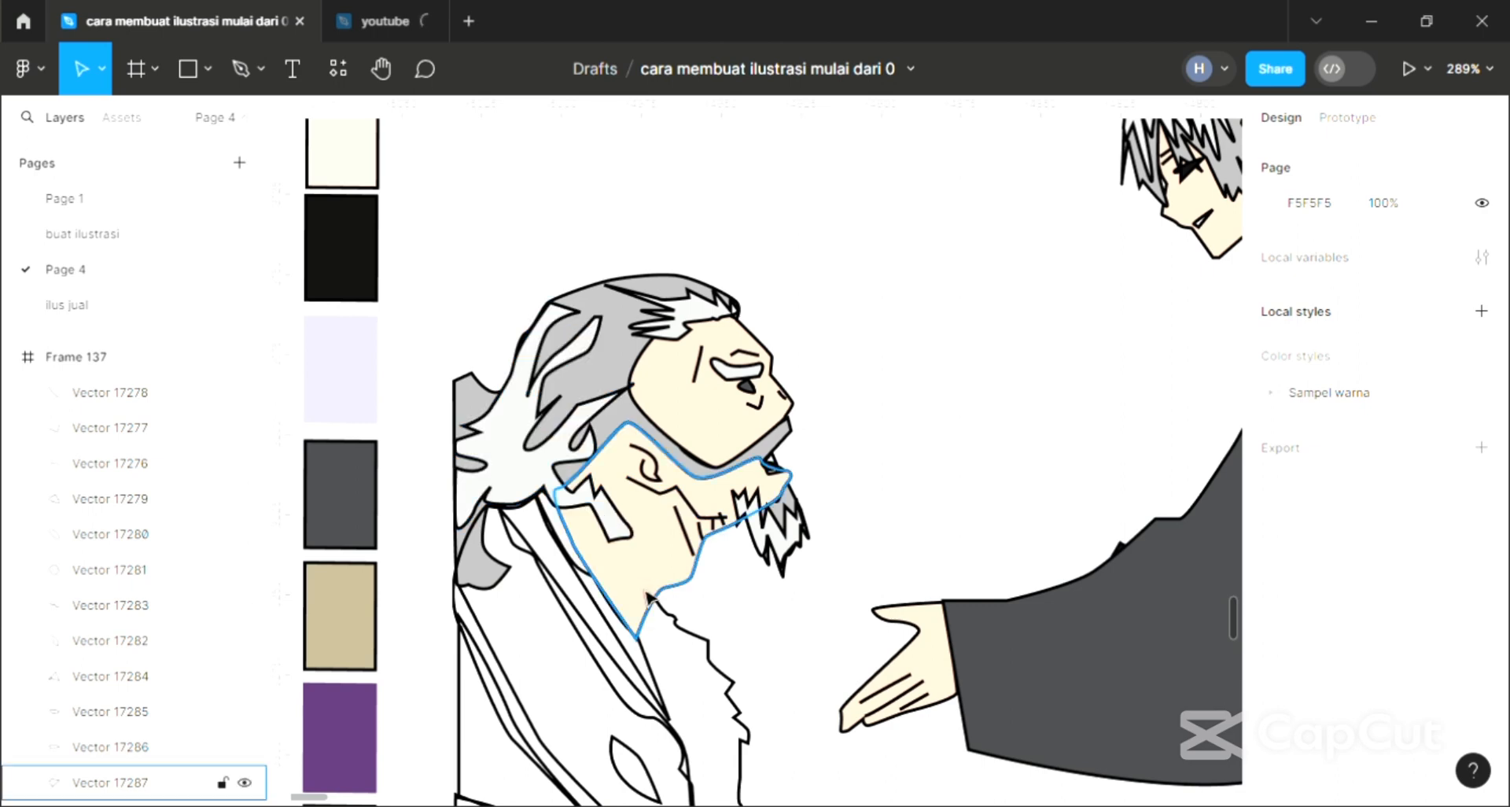
Fill the bearded man's jagged fur collar shape with the palette's near-black 111111.
scroll(650, 598, left, 1)
click(766, 728)
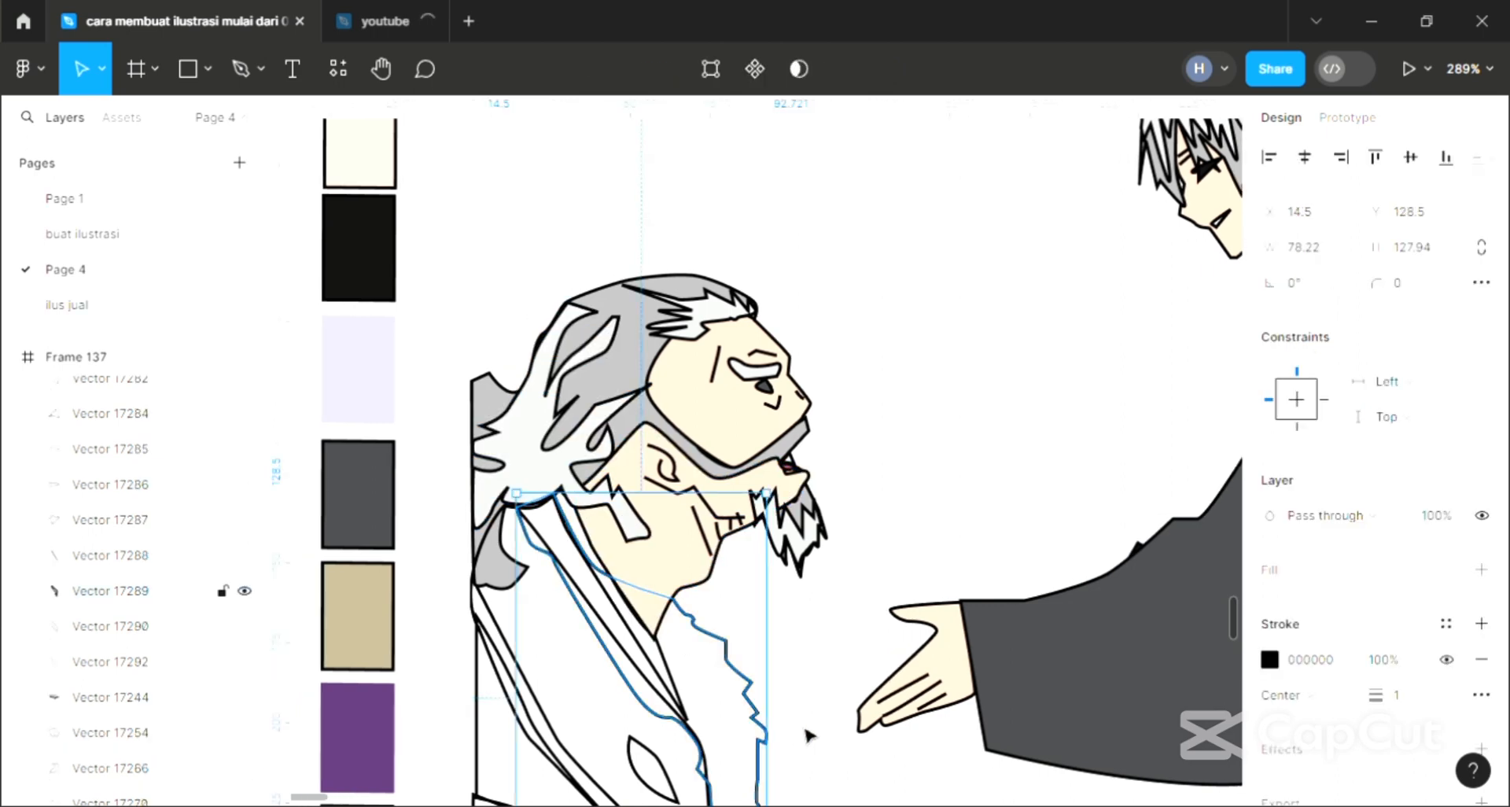
scroll(756, 460, down, 1)
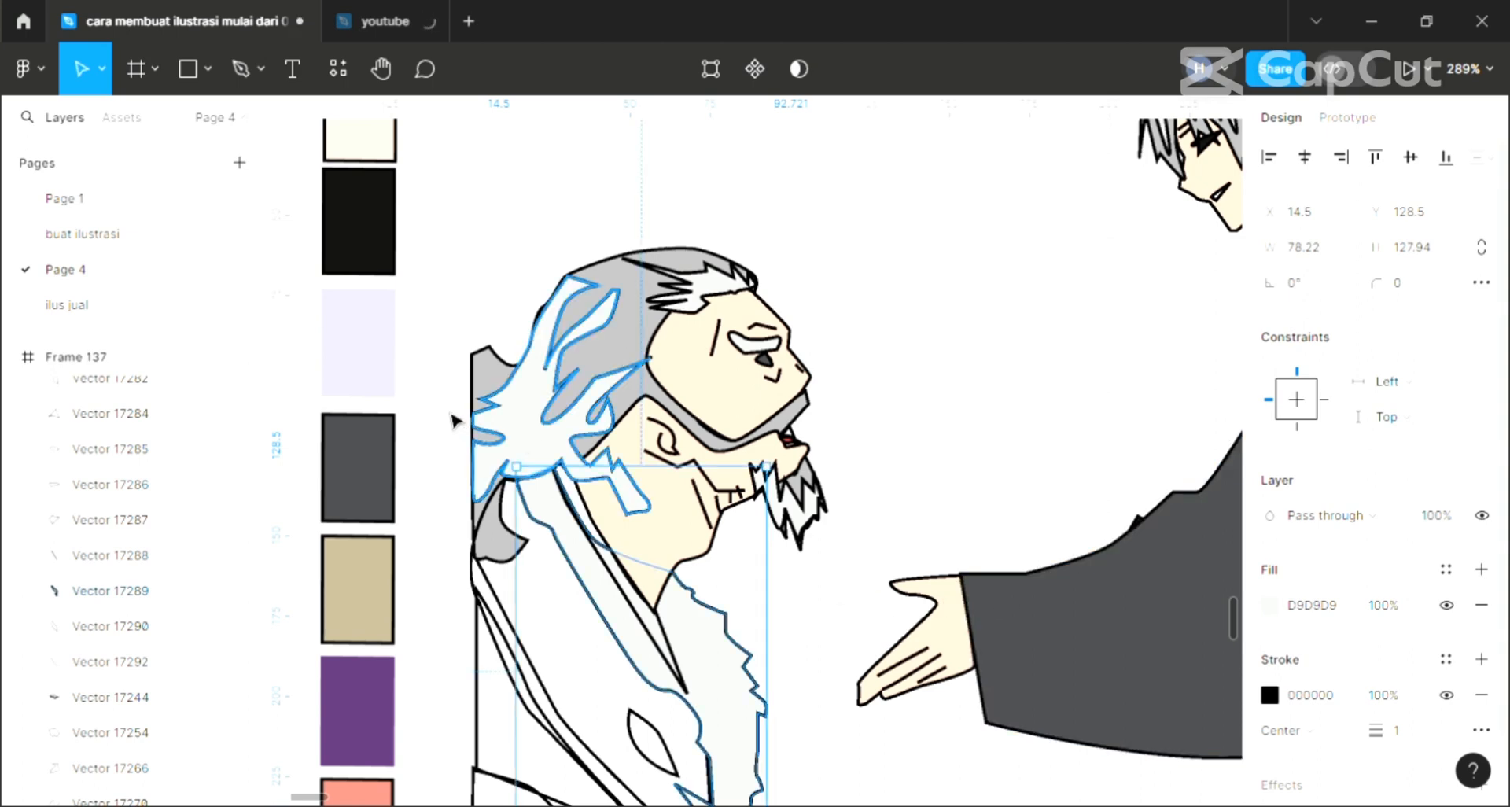
key(i)
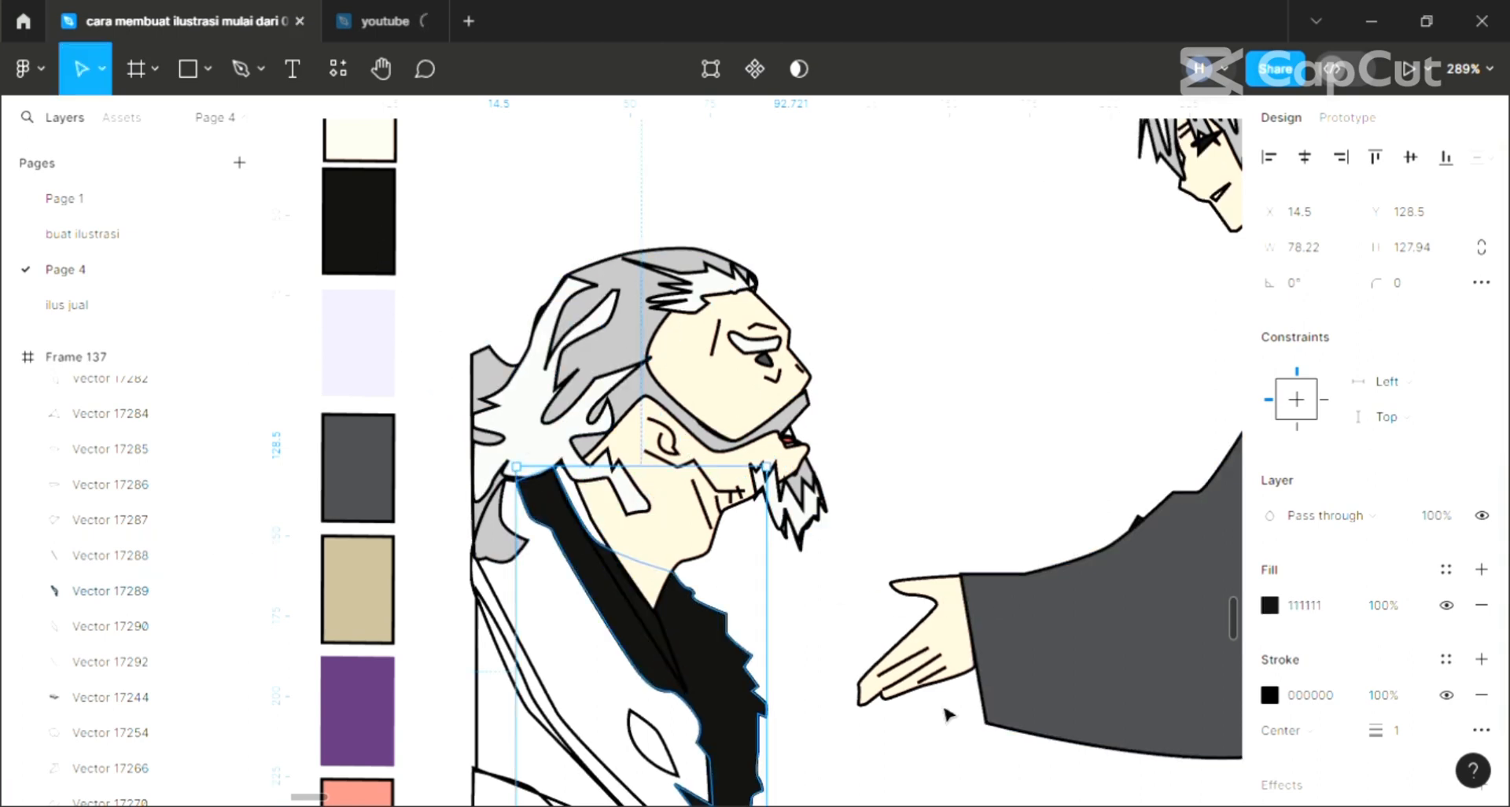
Fill the narrow inner collar strip beside the bearded man's neck with white FFFFFF sampled from the illustration background.
click(680, 679)
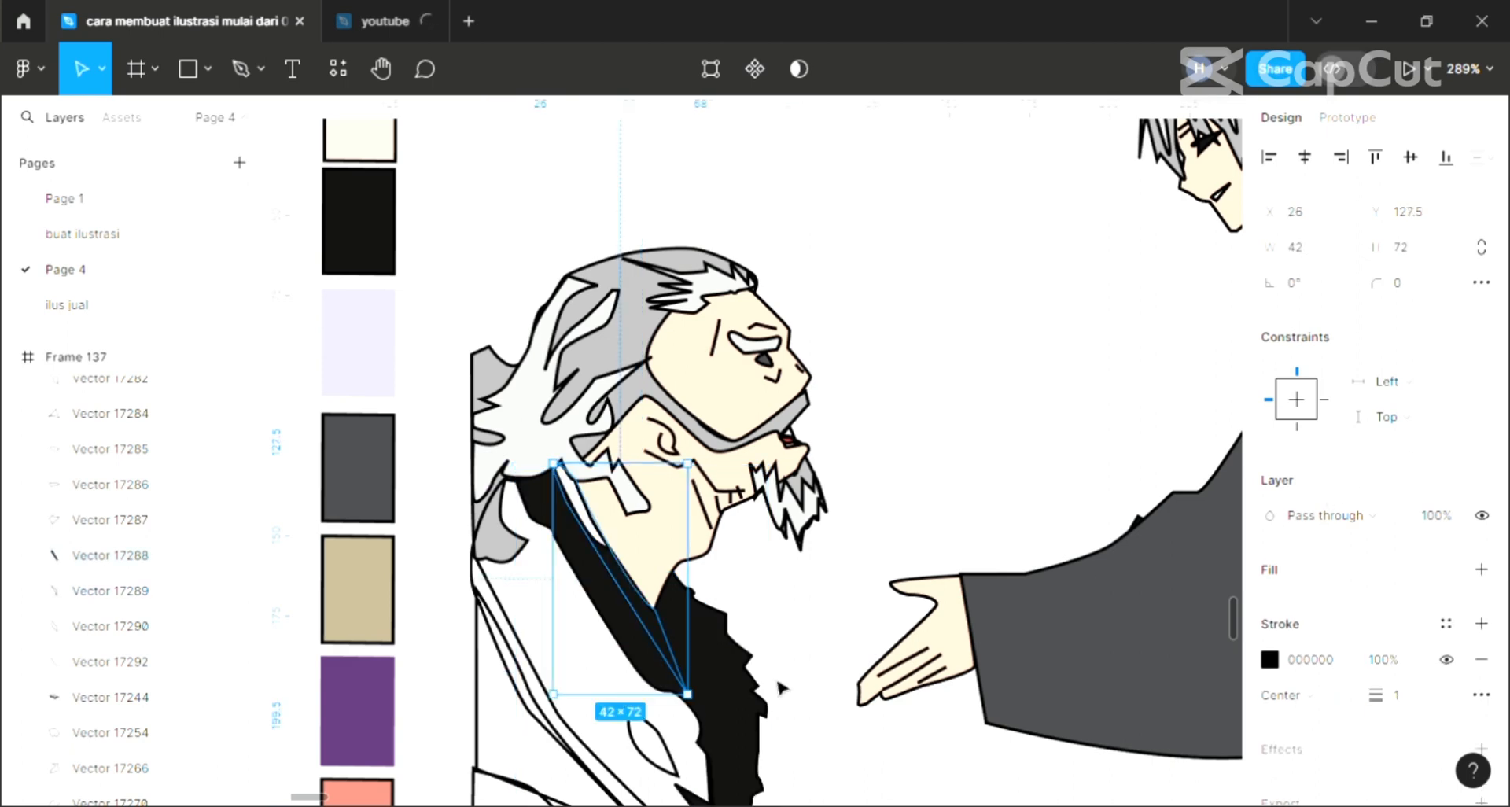
click(1482, 570)
key(i)
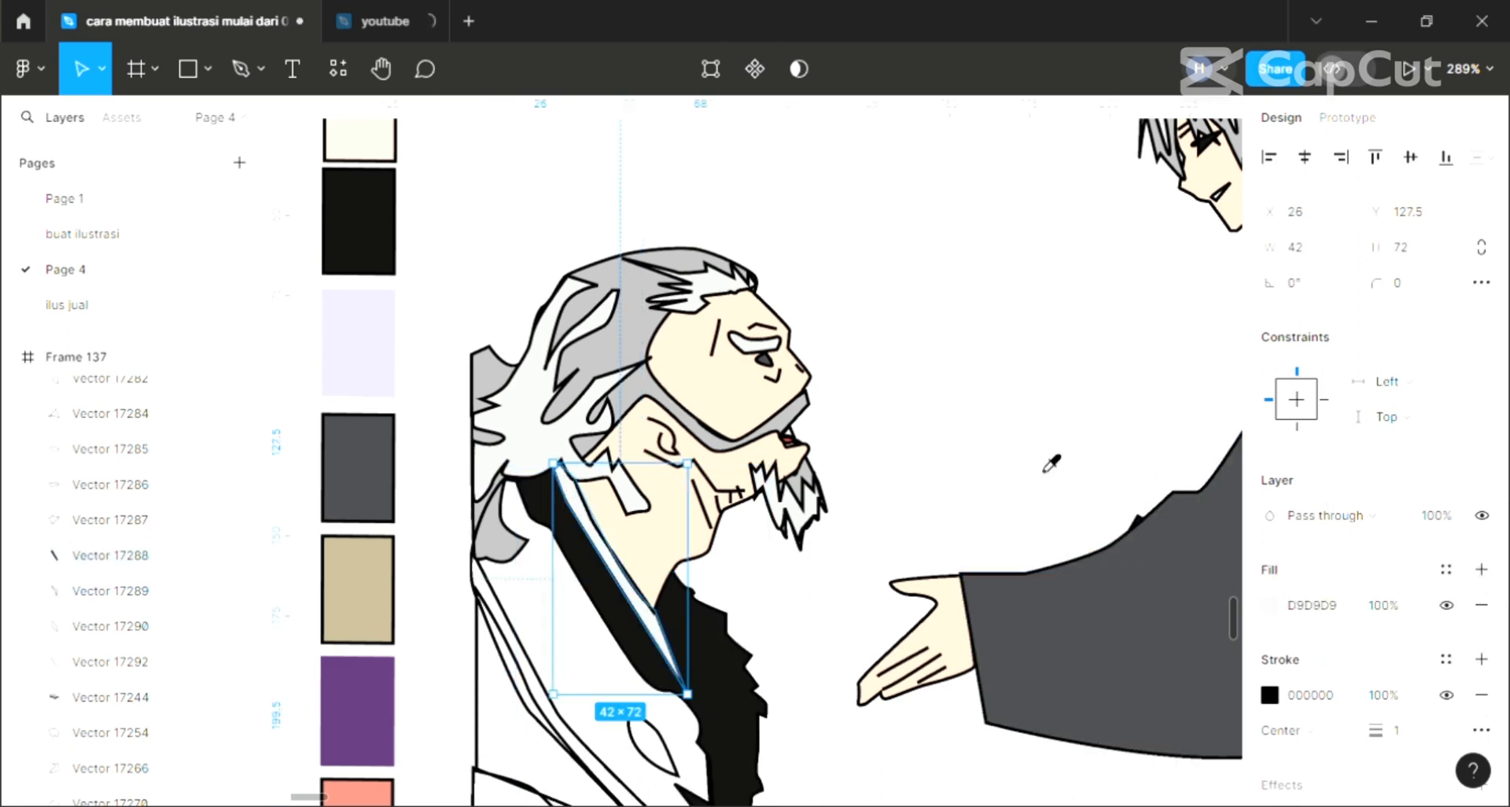
click(1036, 476)
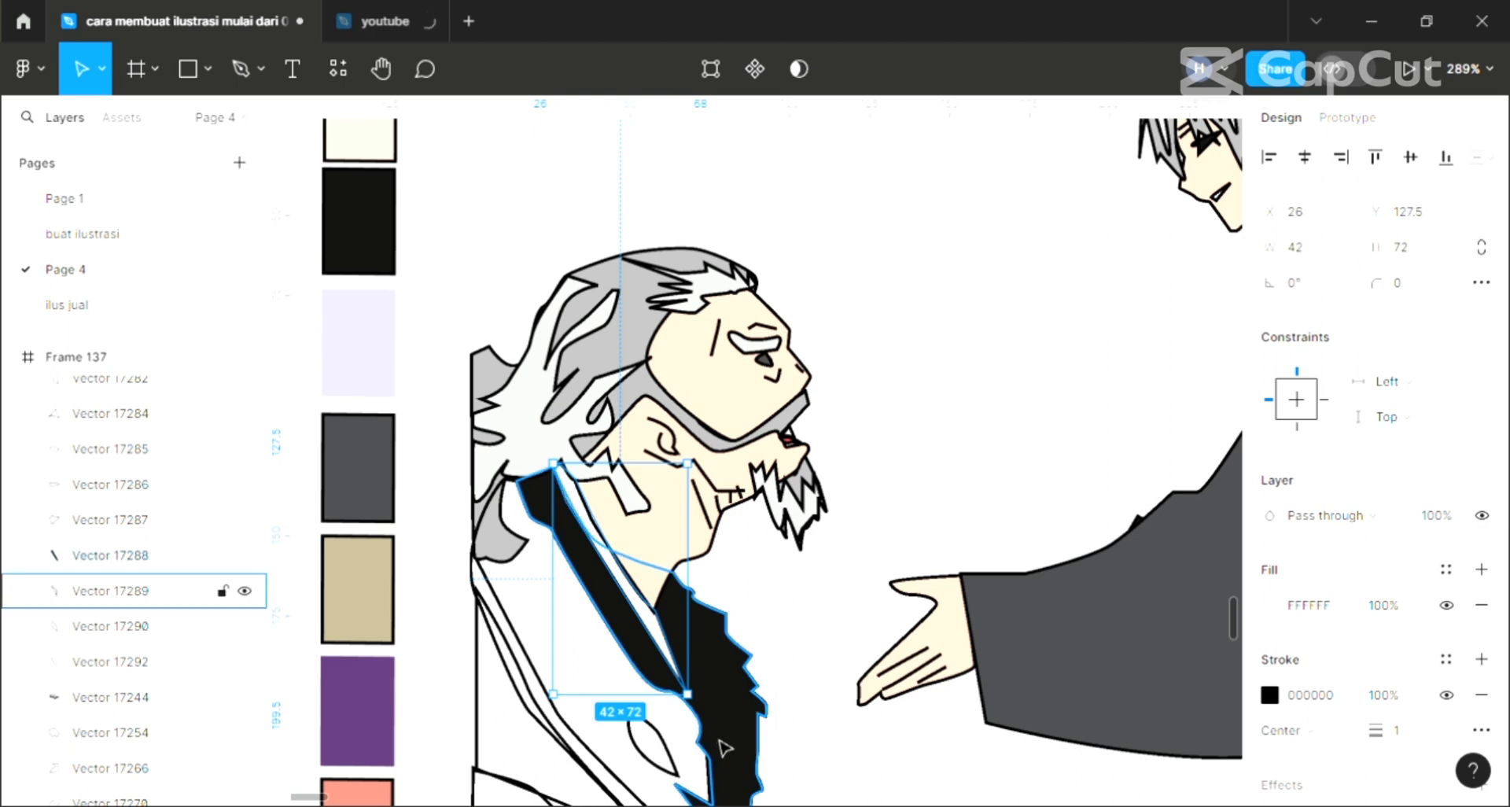
Fill the small leaf-shaped ornament on the bearded man's robe with the palette's purple 5E3874.
scroll(724, 747, down, 5)
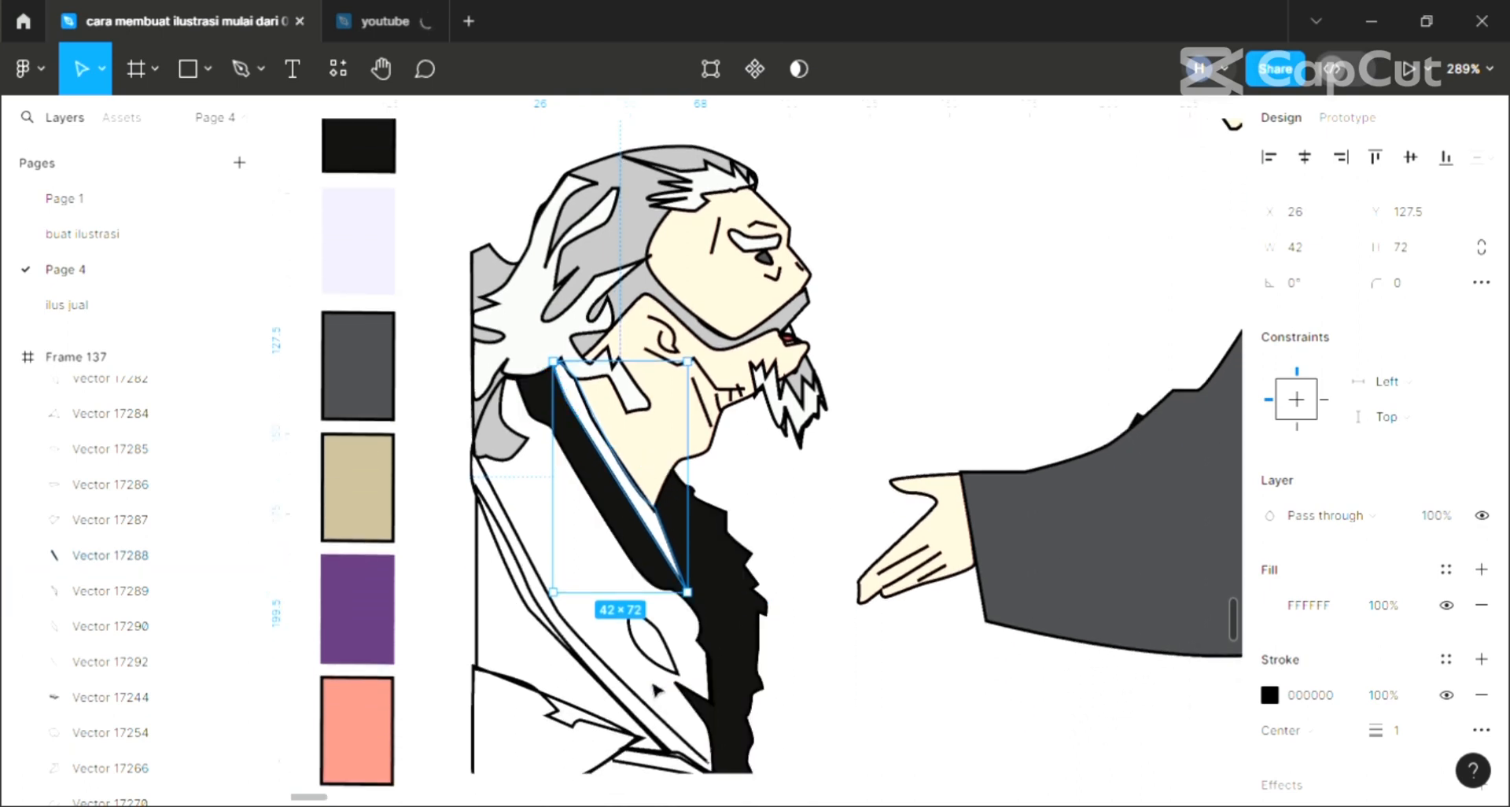
click(653, 643)
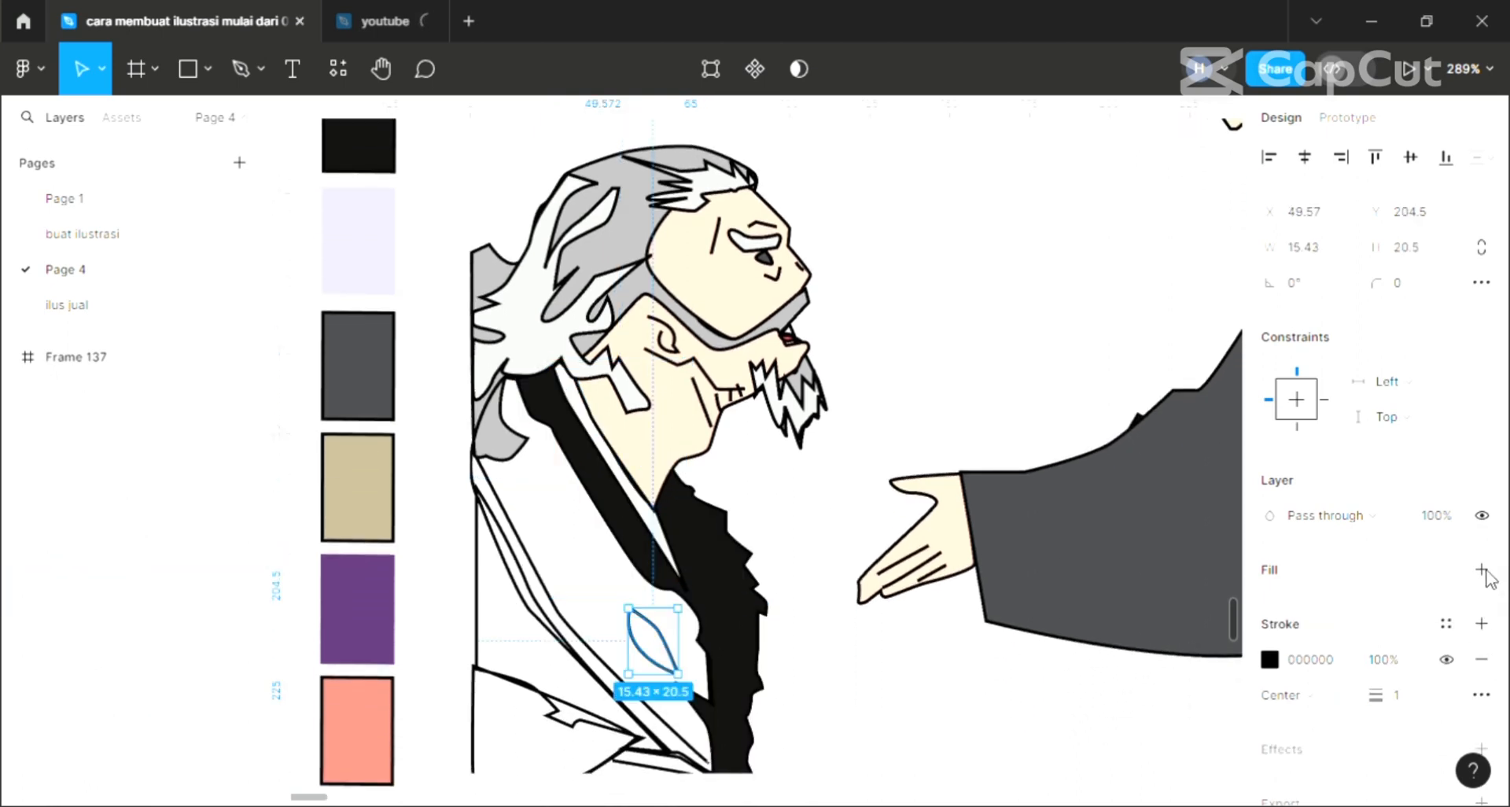
key(i)
click(389, 617)
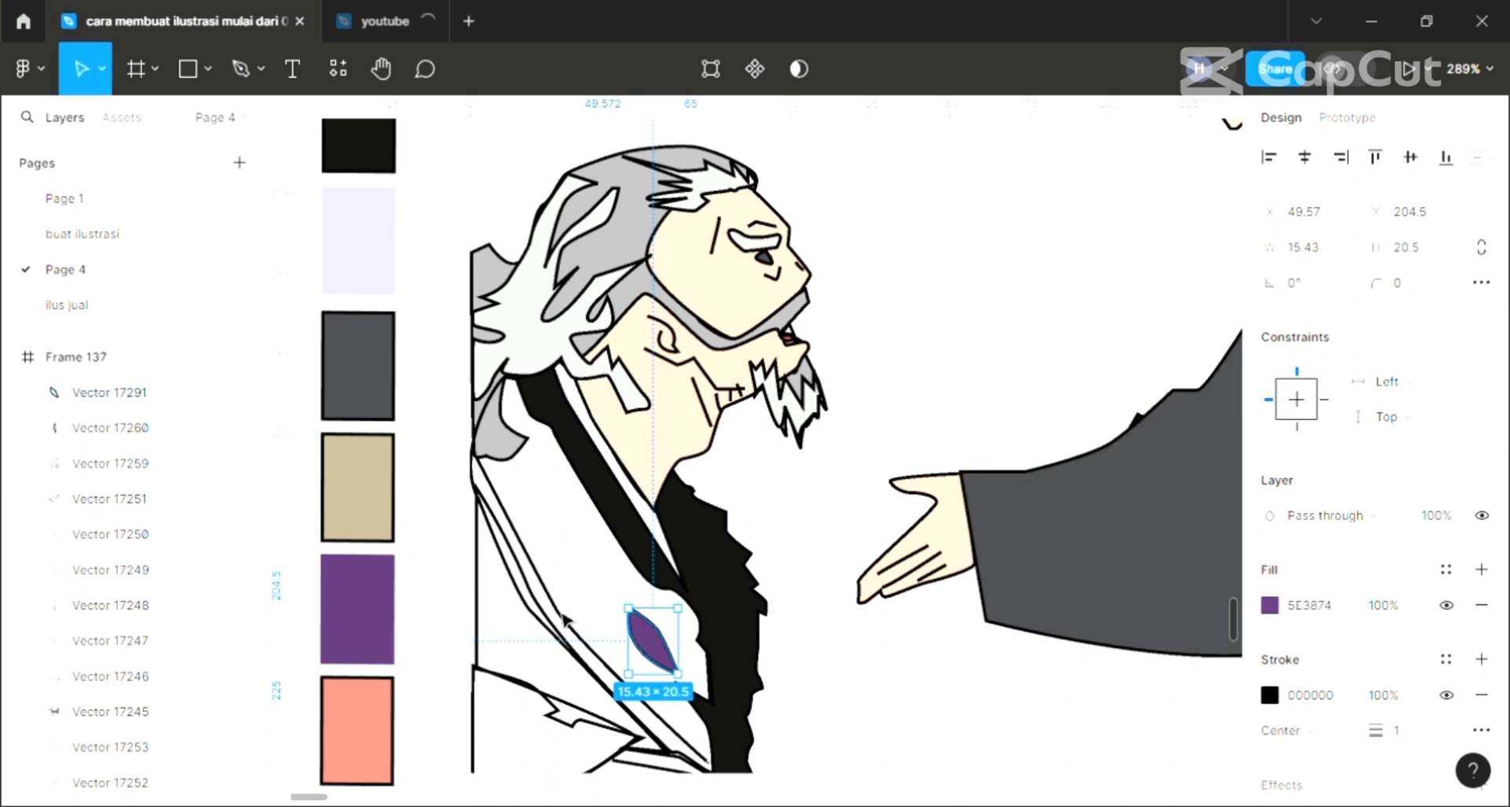
Fill the robe panel behind the bearded man's wide lapel with the dark grey 464749 sampled from the standing man's robe.
click(563, 617)
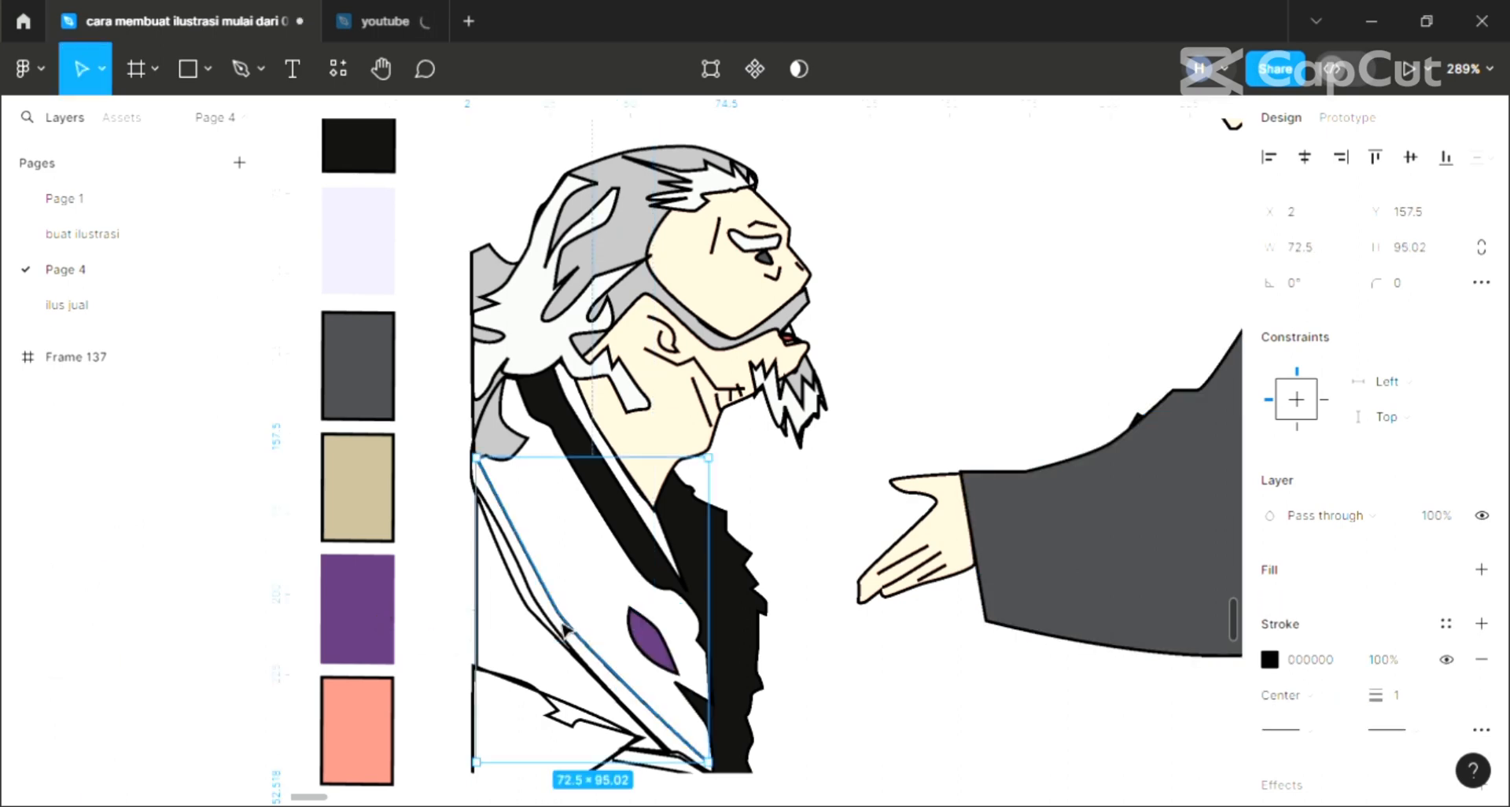
click(614, 702)
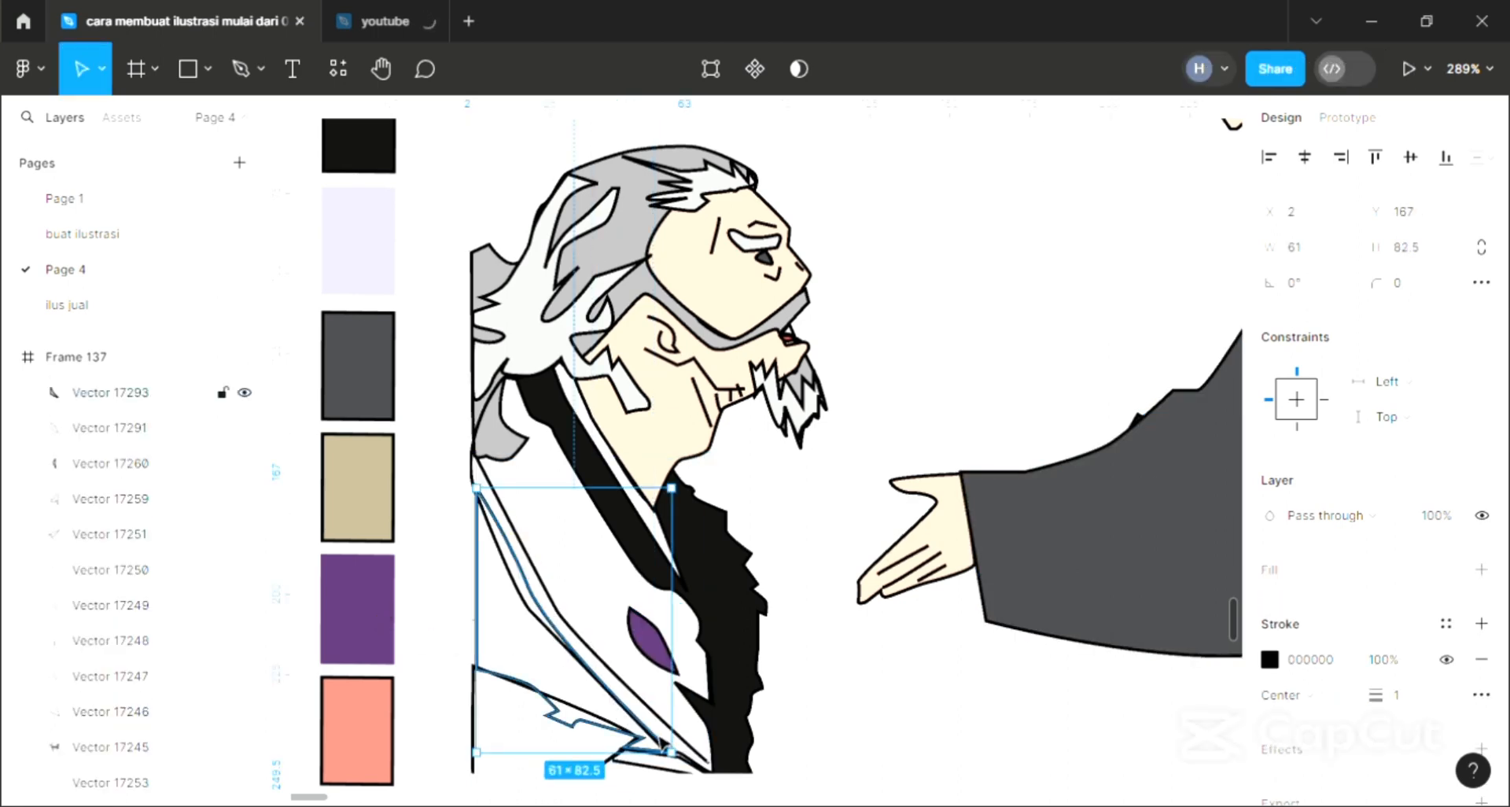
click(1481, 568)
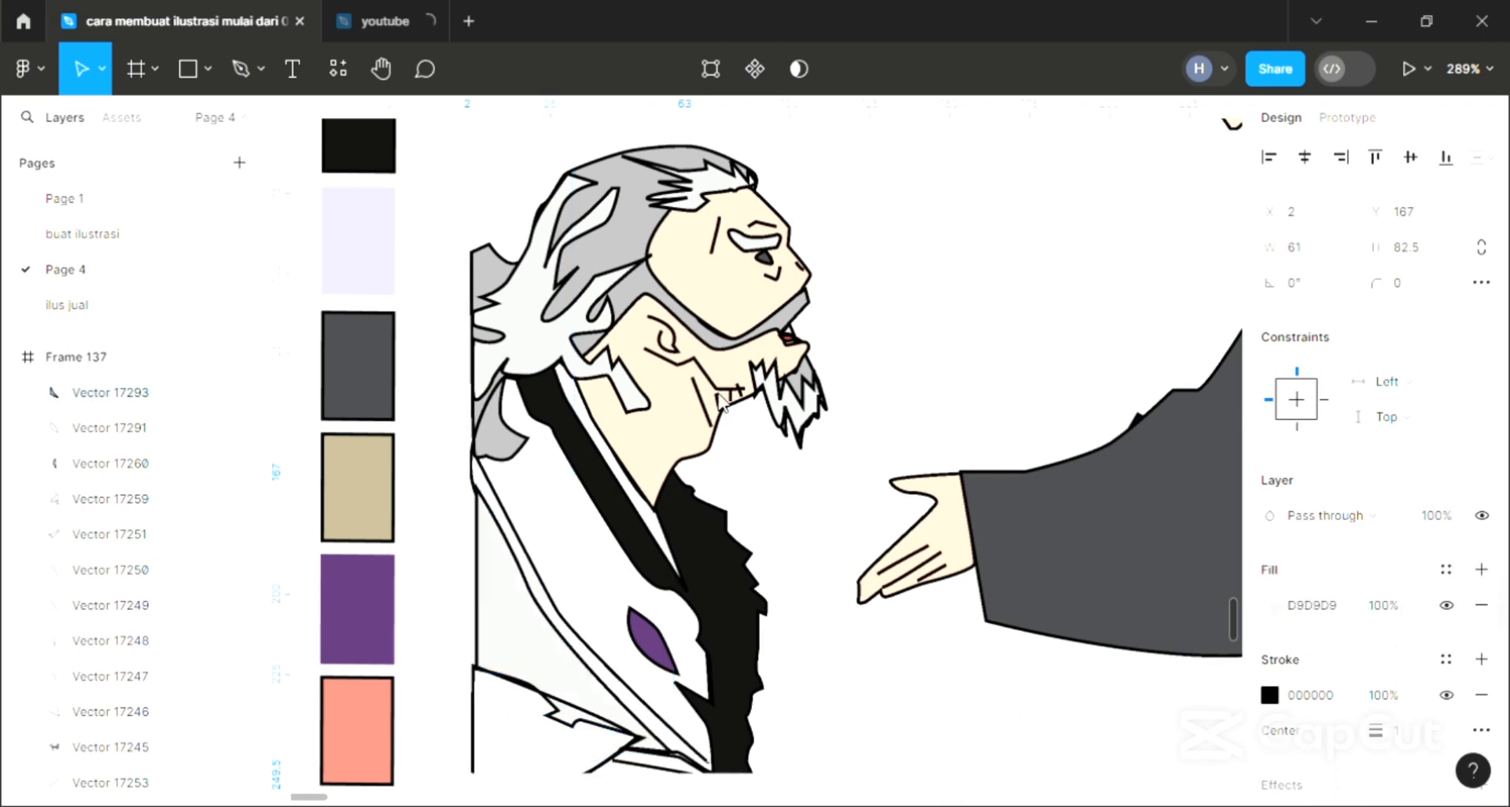
click(1138, 603)
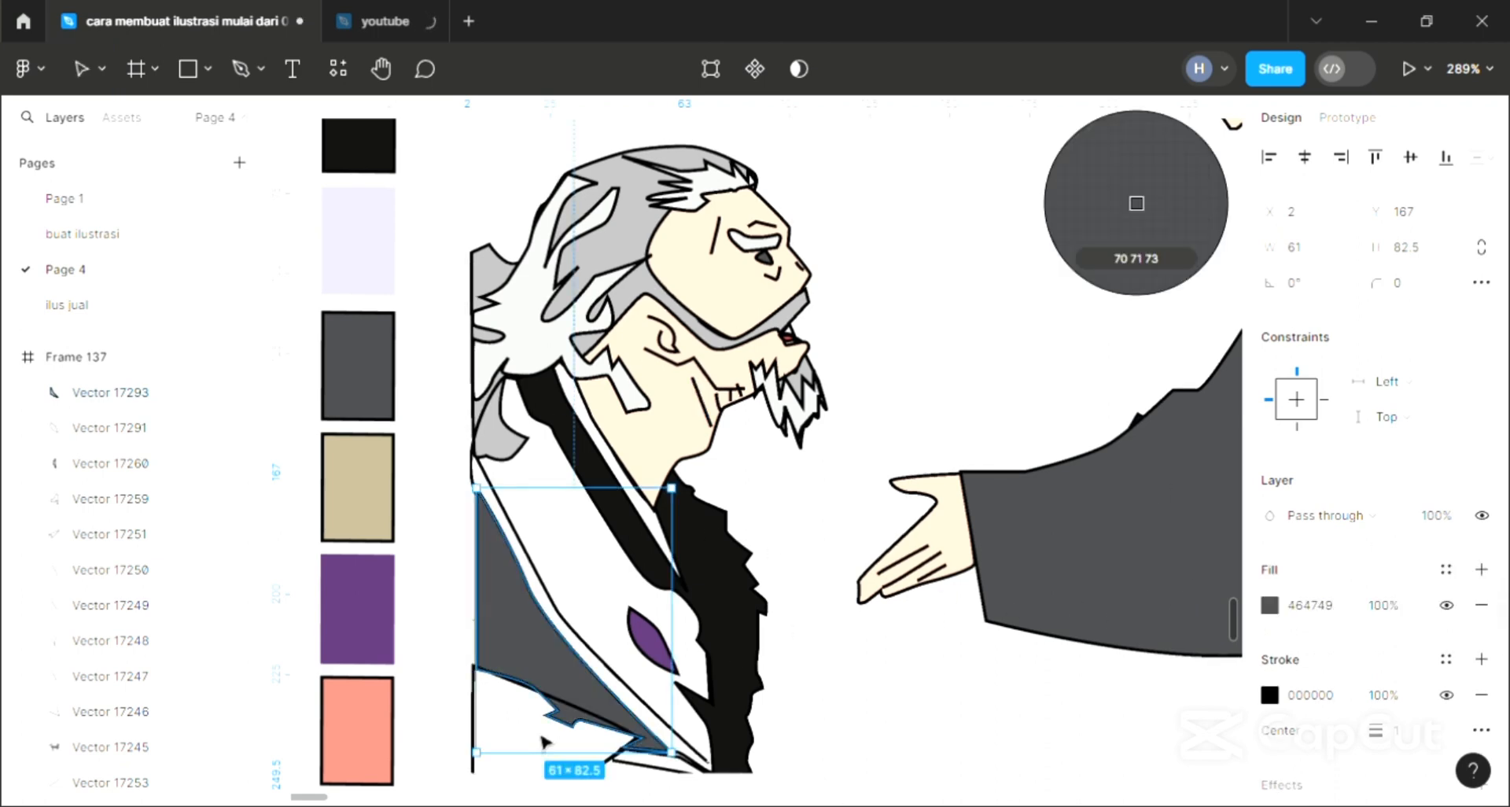
Fill the sleeve shape and the thin strip beside it at the bottom of the bearded man's robe with tan B4A989.
click(583, 714)
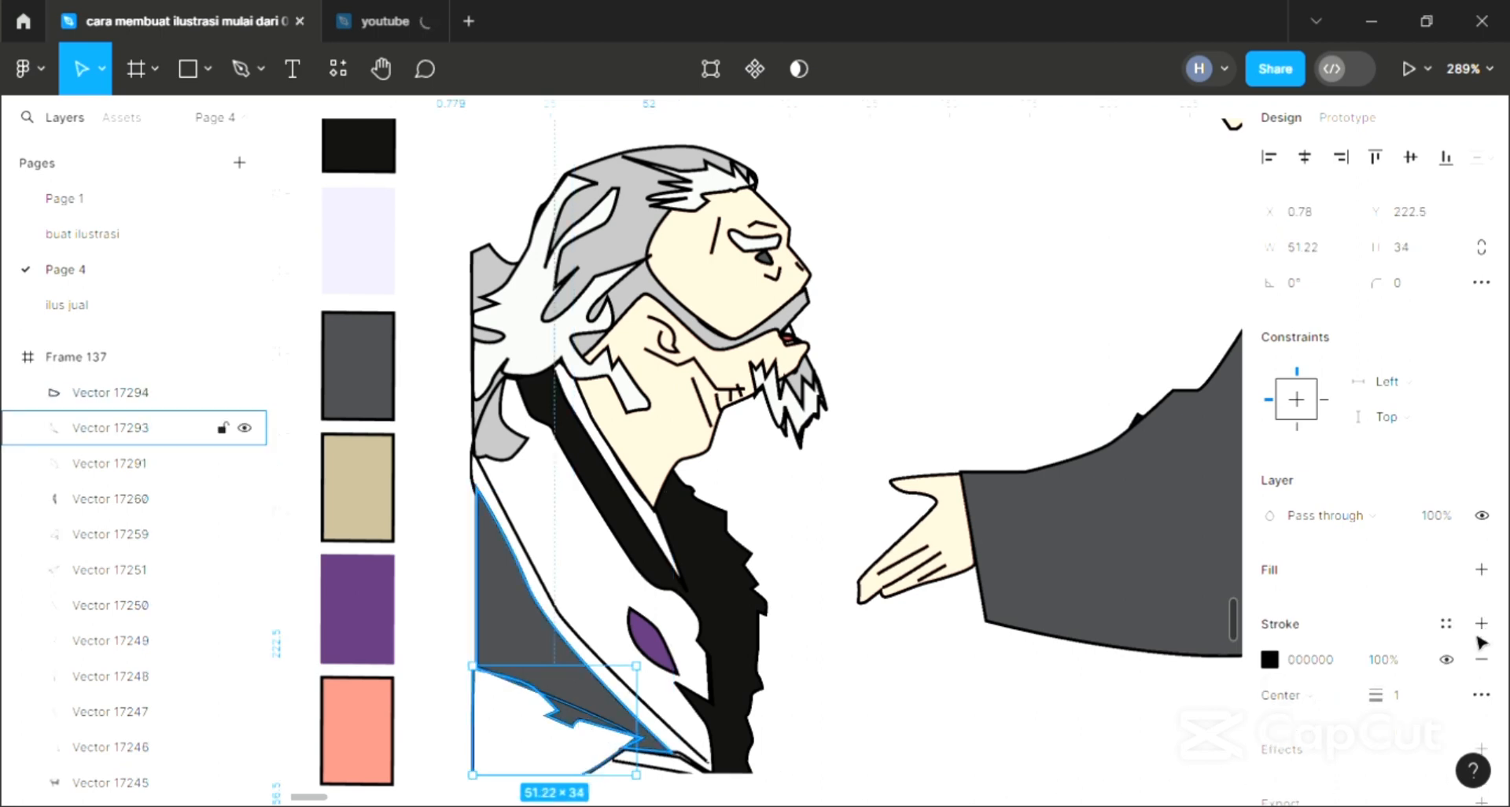
click(1481, 568)
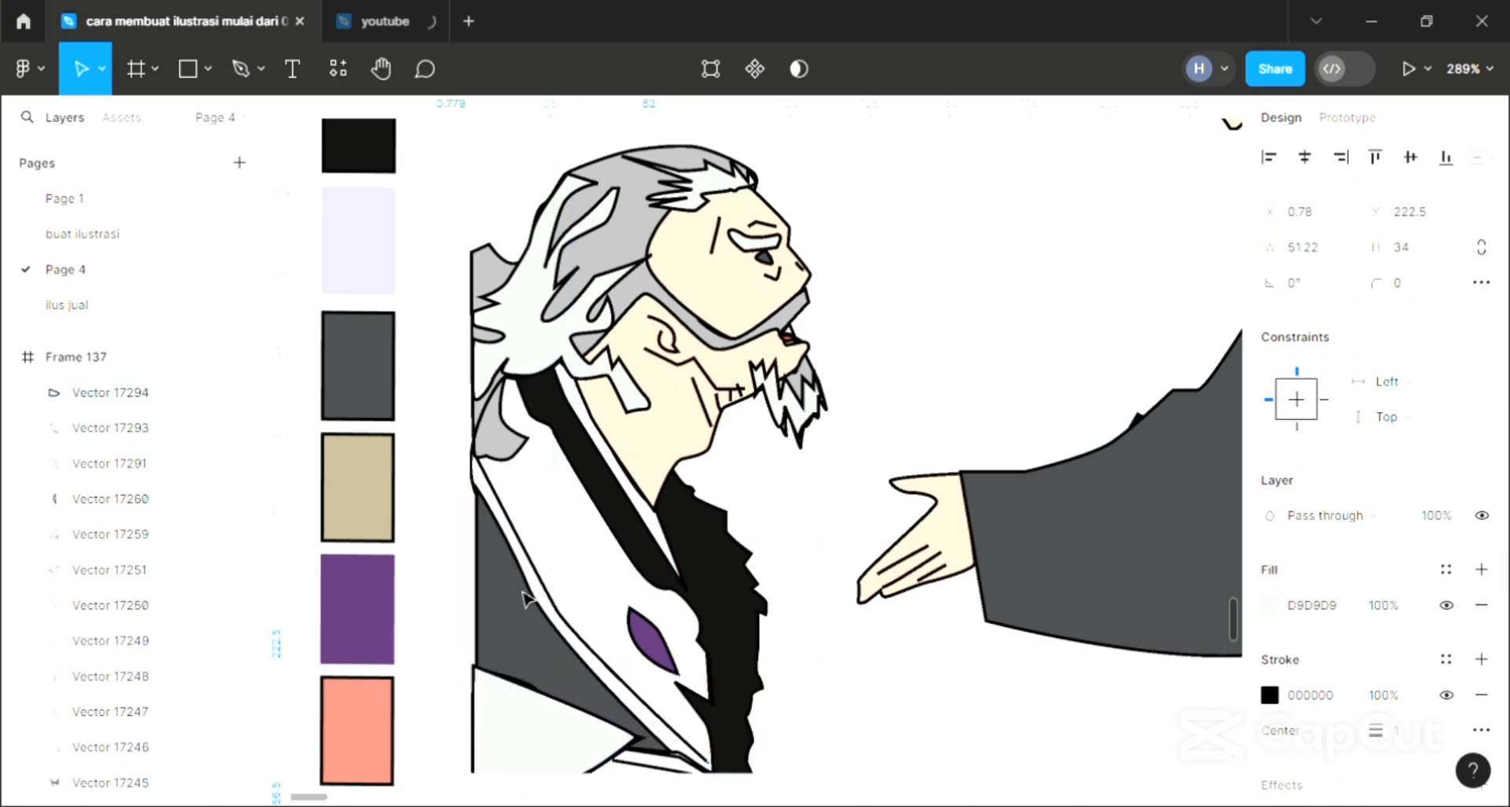
key(i)
click(348, 502)
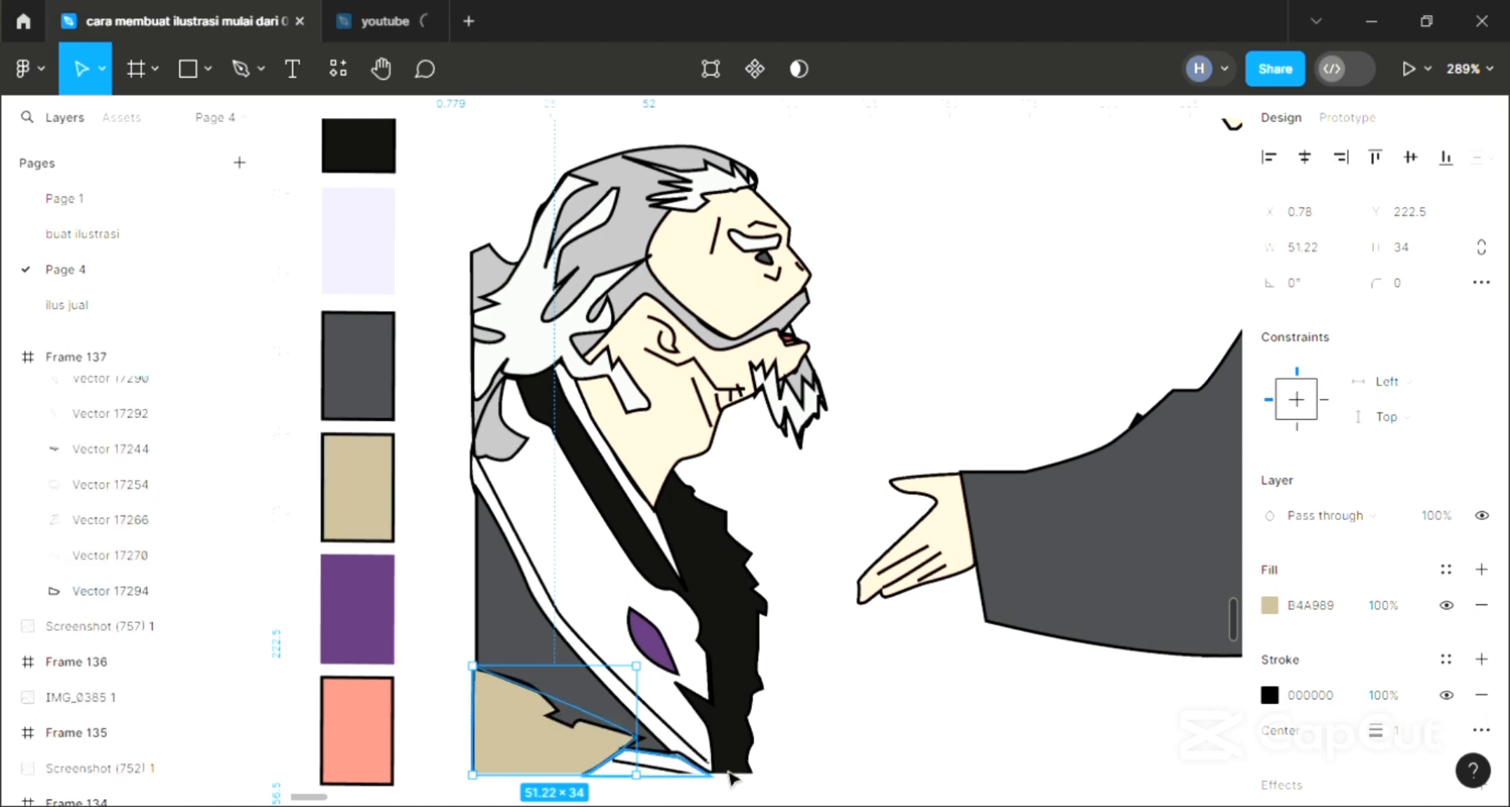
click(692, 763)
click(1481, 569)
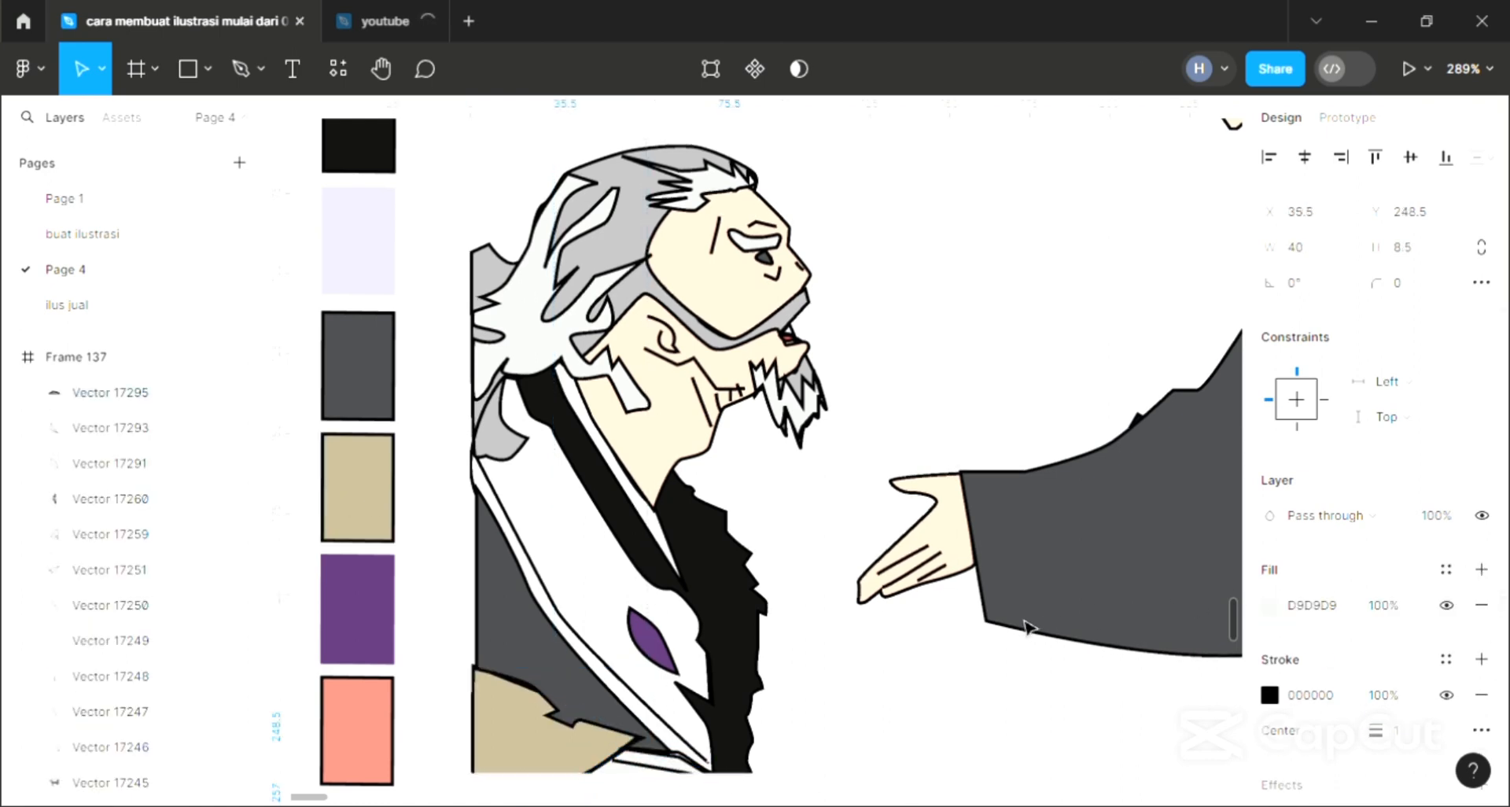
key(i)
click(517, 748)
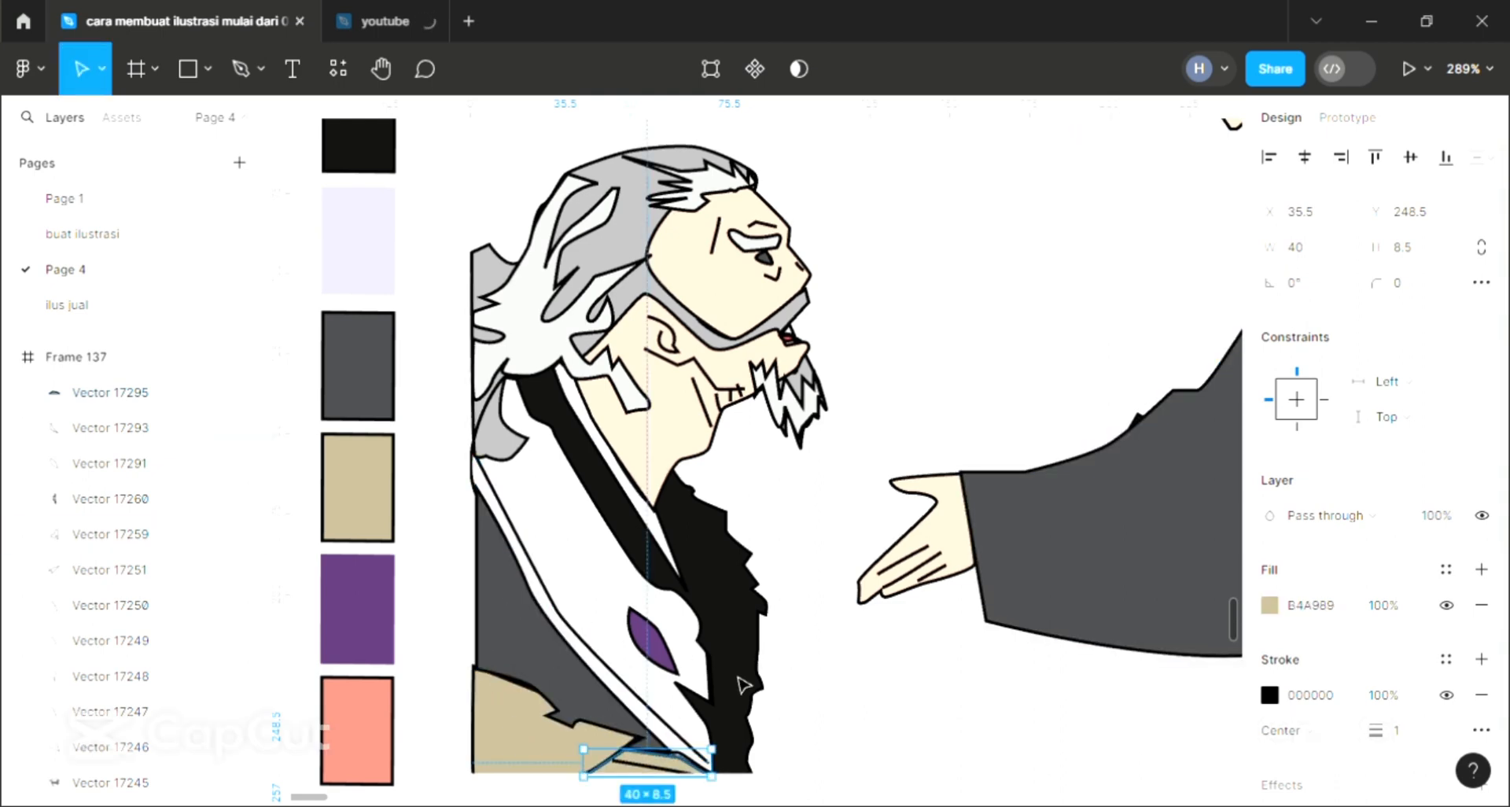
Fill the wide lapel shape running down the bearded man's robe with the palette's tan B4A989.
click(487, 427)
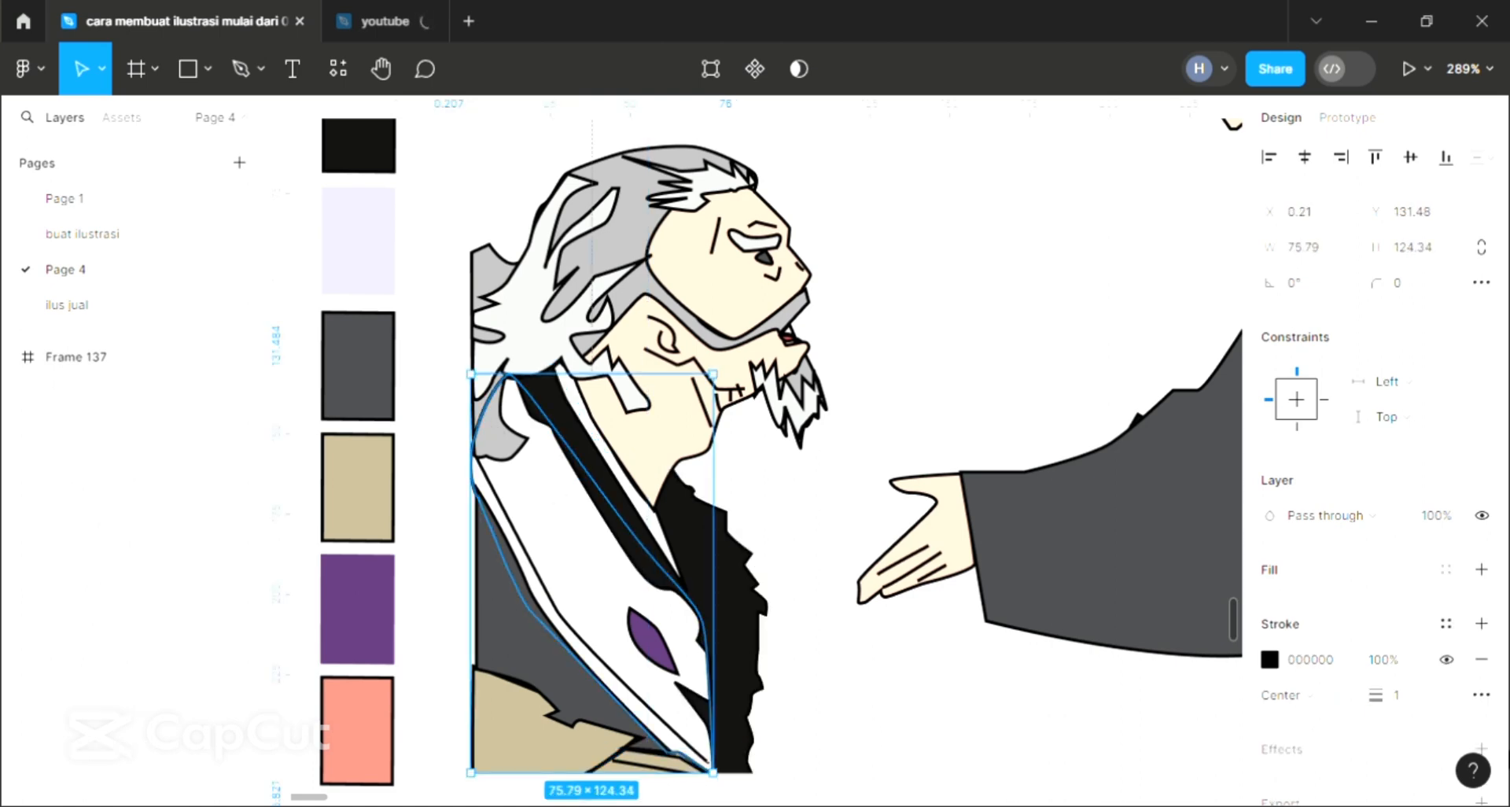
click(1480, 571)
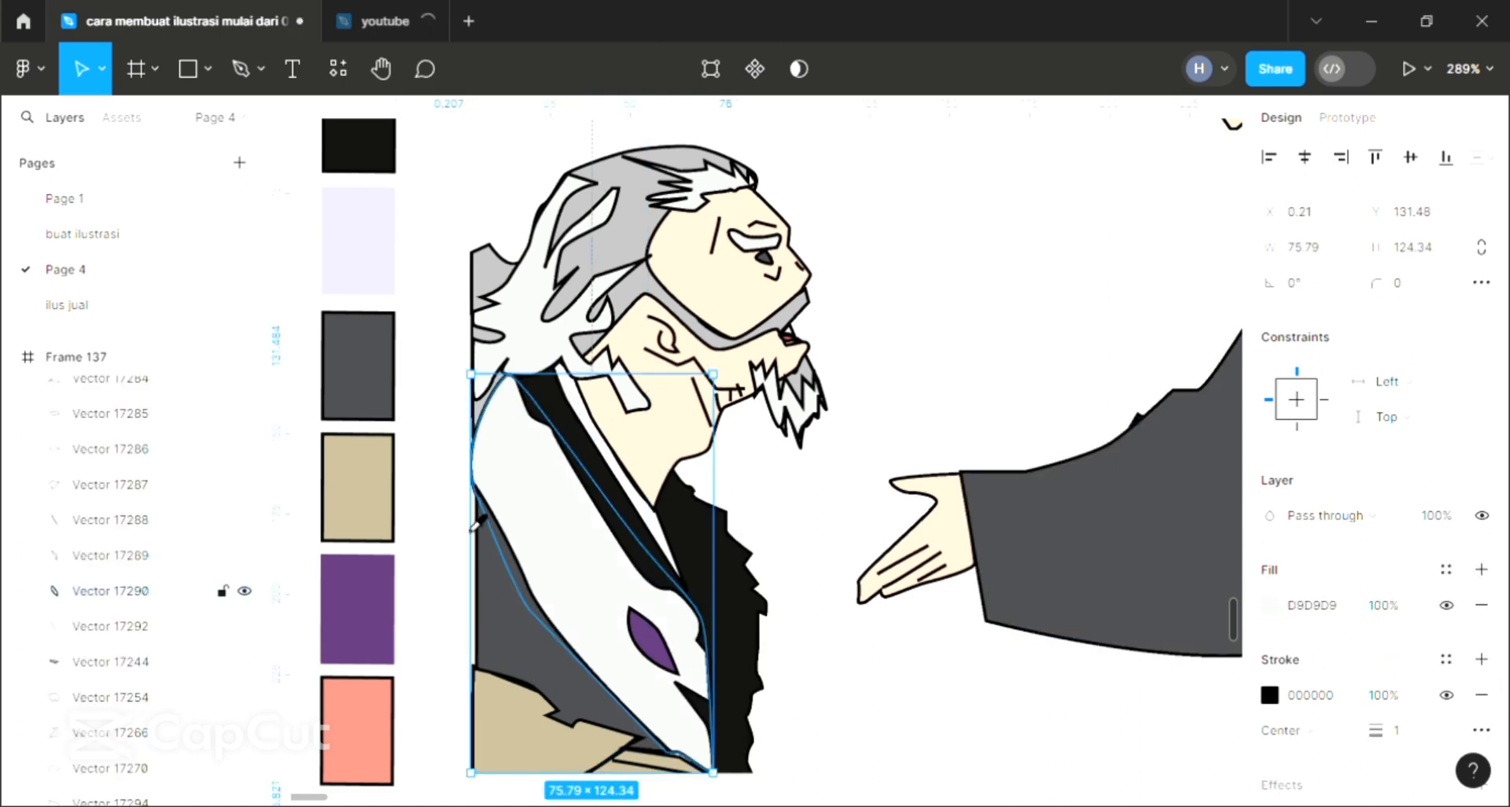
key(i)
click(364, 503)
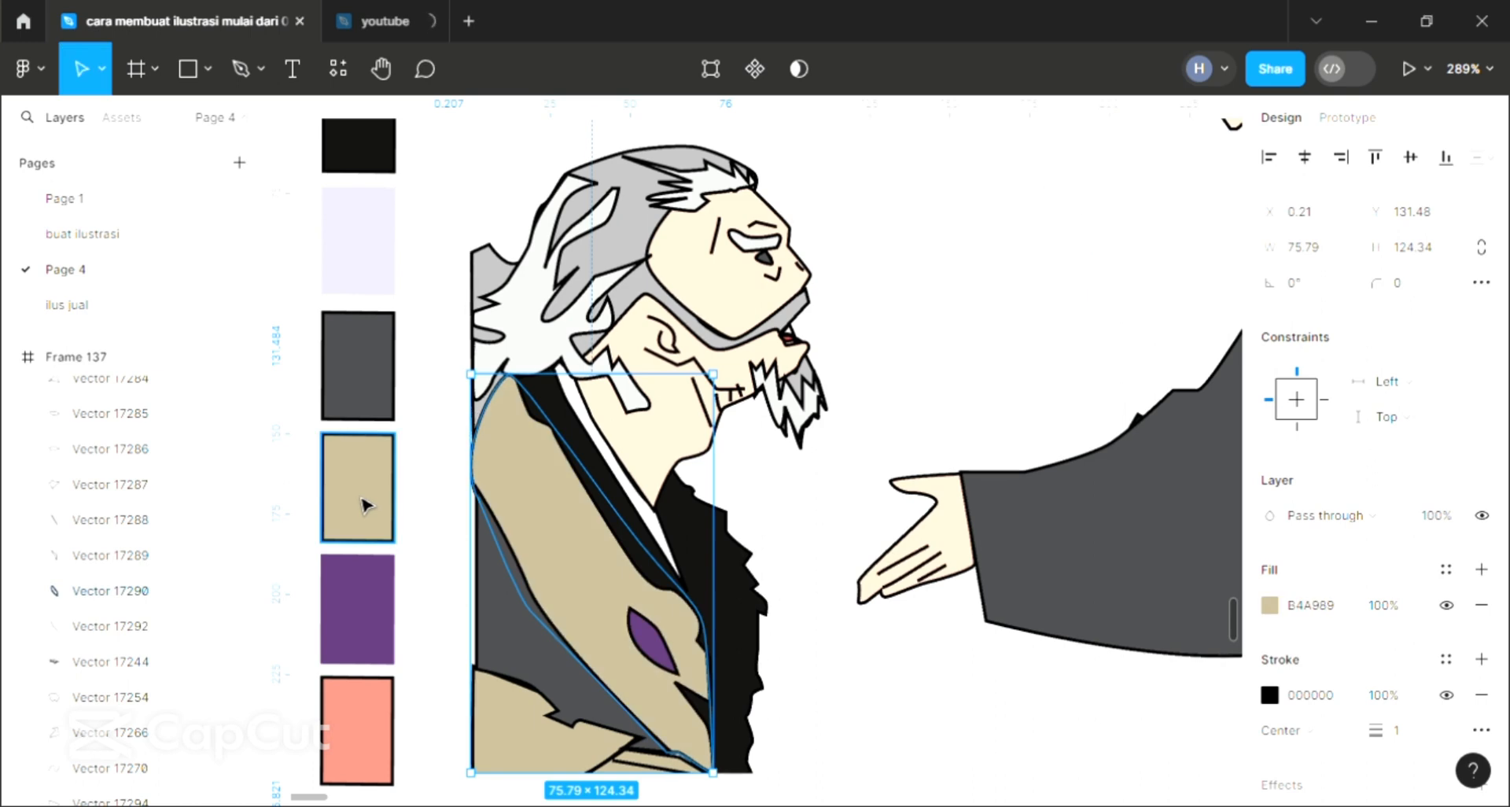
click(820, 683)
Change the background fill of the illustration's frame to a linear gradient starting with pink 231, 153, 153.
scroll(822, 677, right, 3)
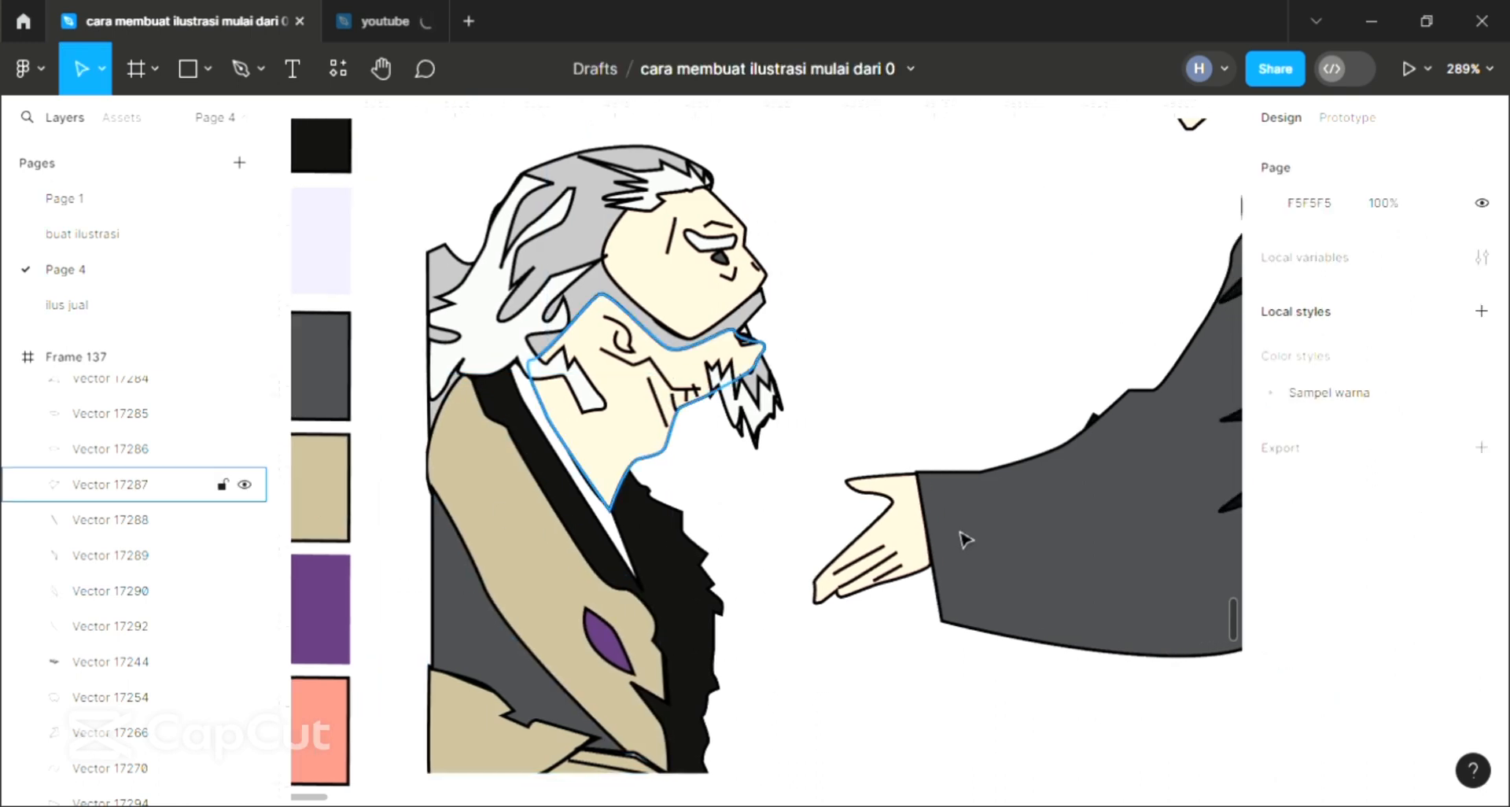
scroll(965, 540, up, 3)
scroll(965, 540, right, 2)
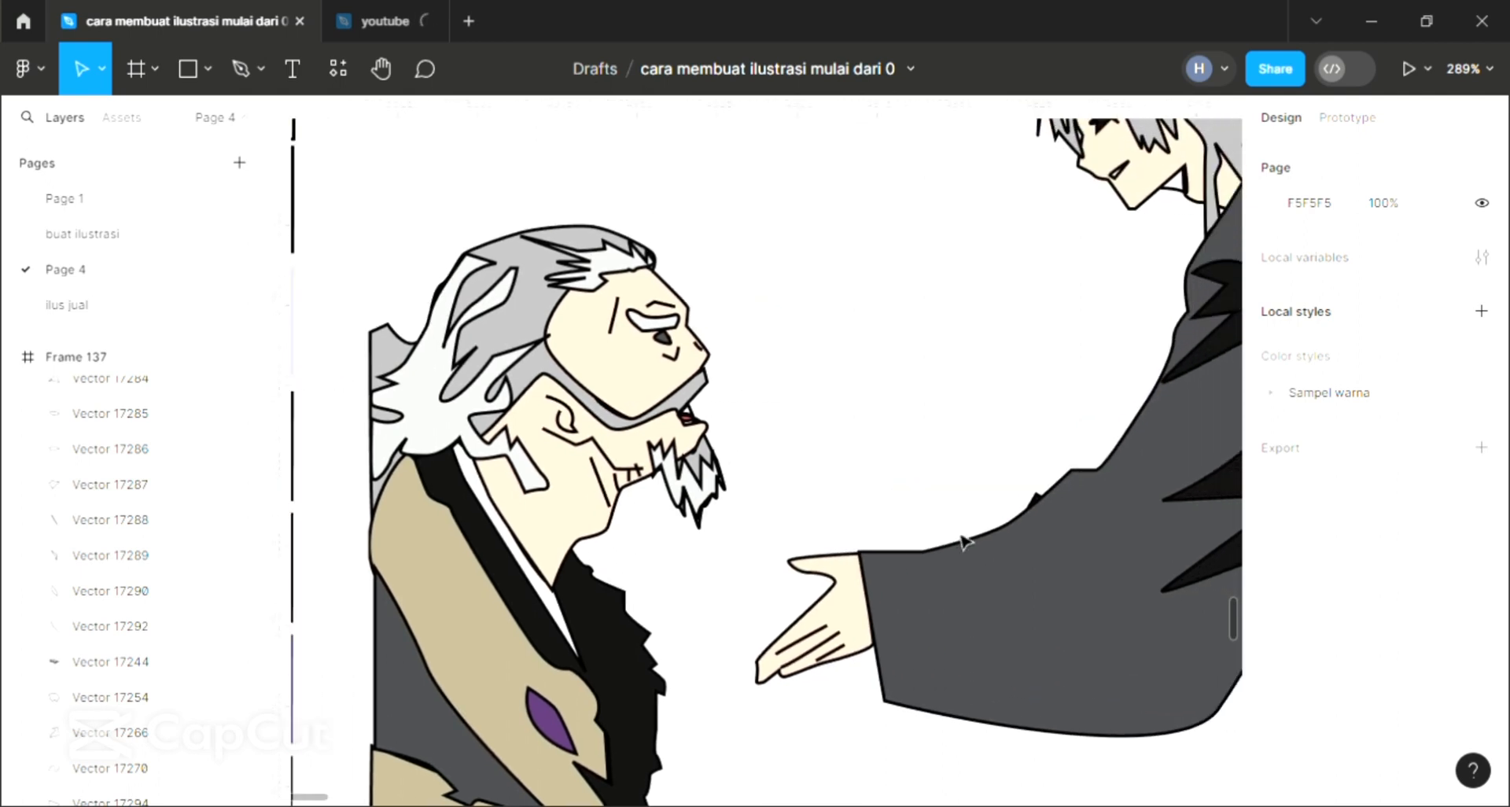
scroll(964, 541, right, 3)
ctrl+scroll(961, 541, down, 2)
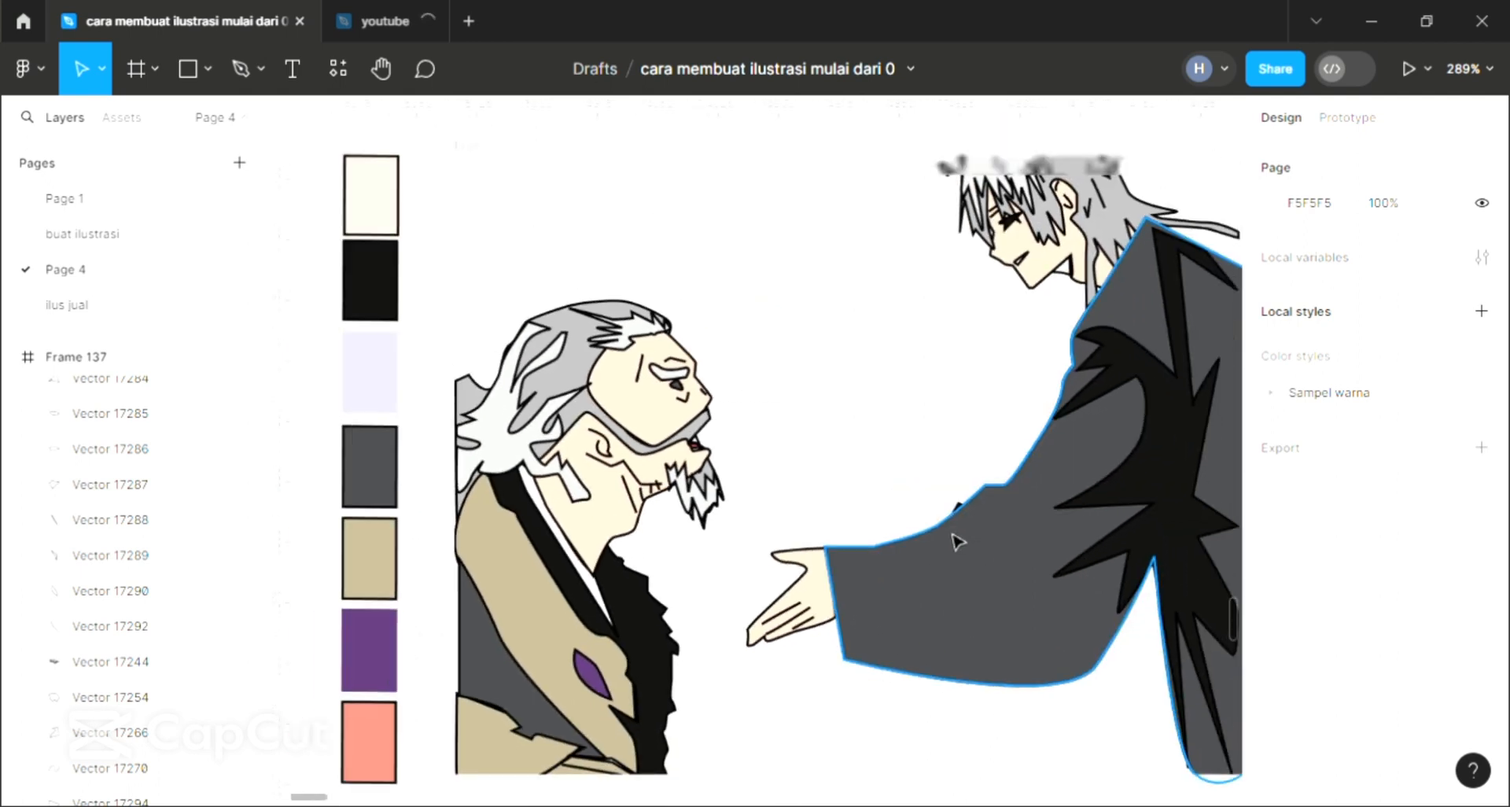
ctrl+scroll(957, 541, down, 3)
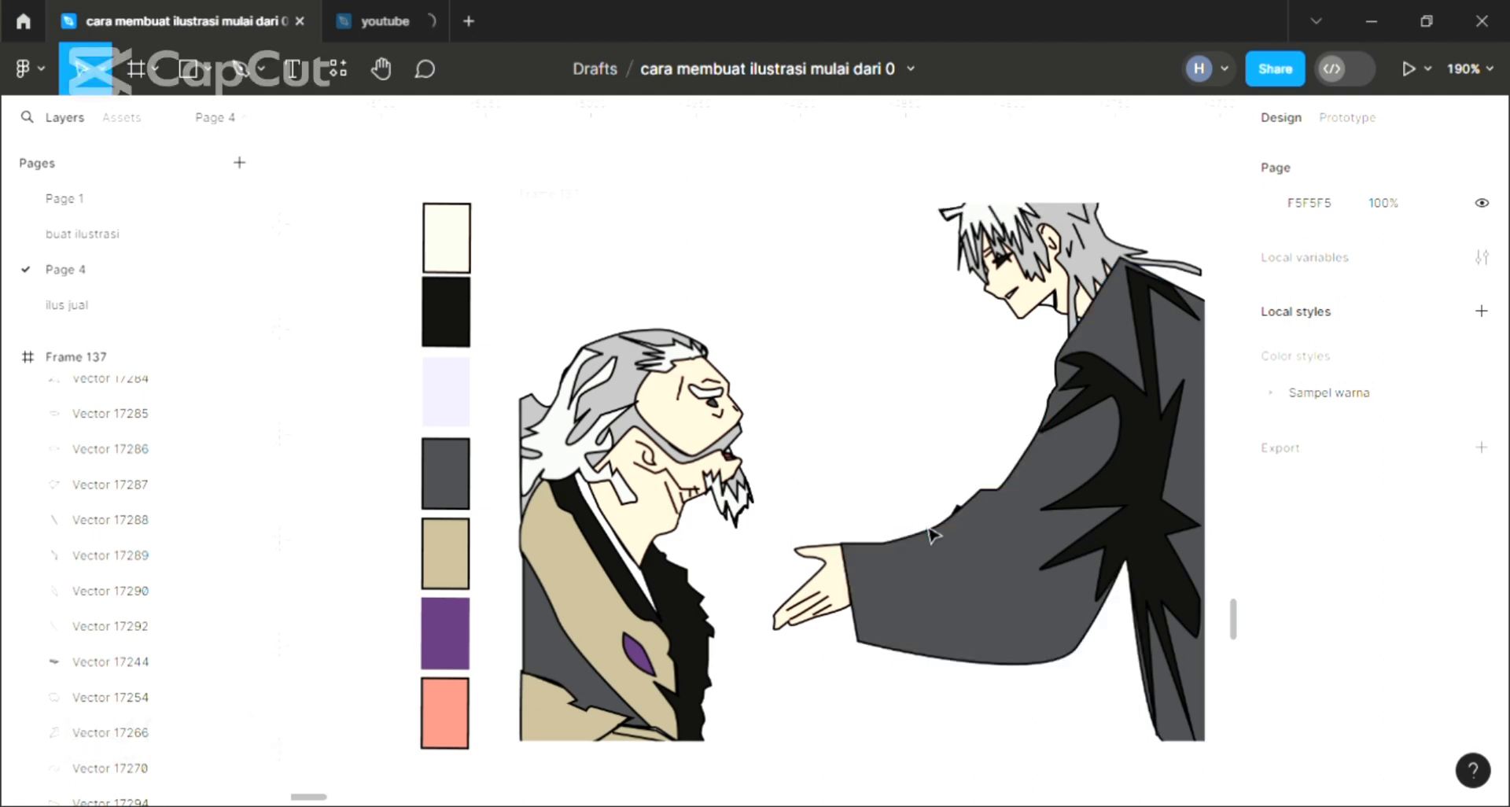
scroll(930, 535, right, 2)
click(509, 211)
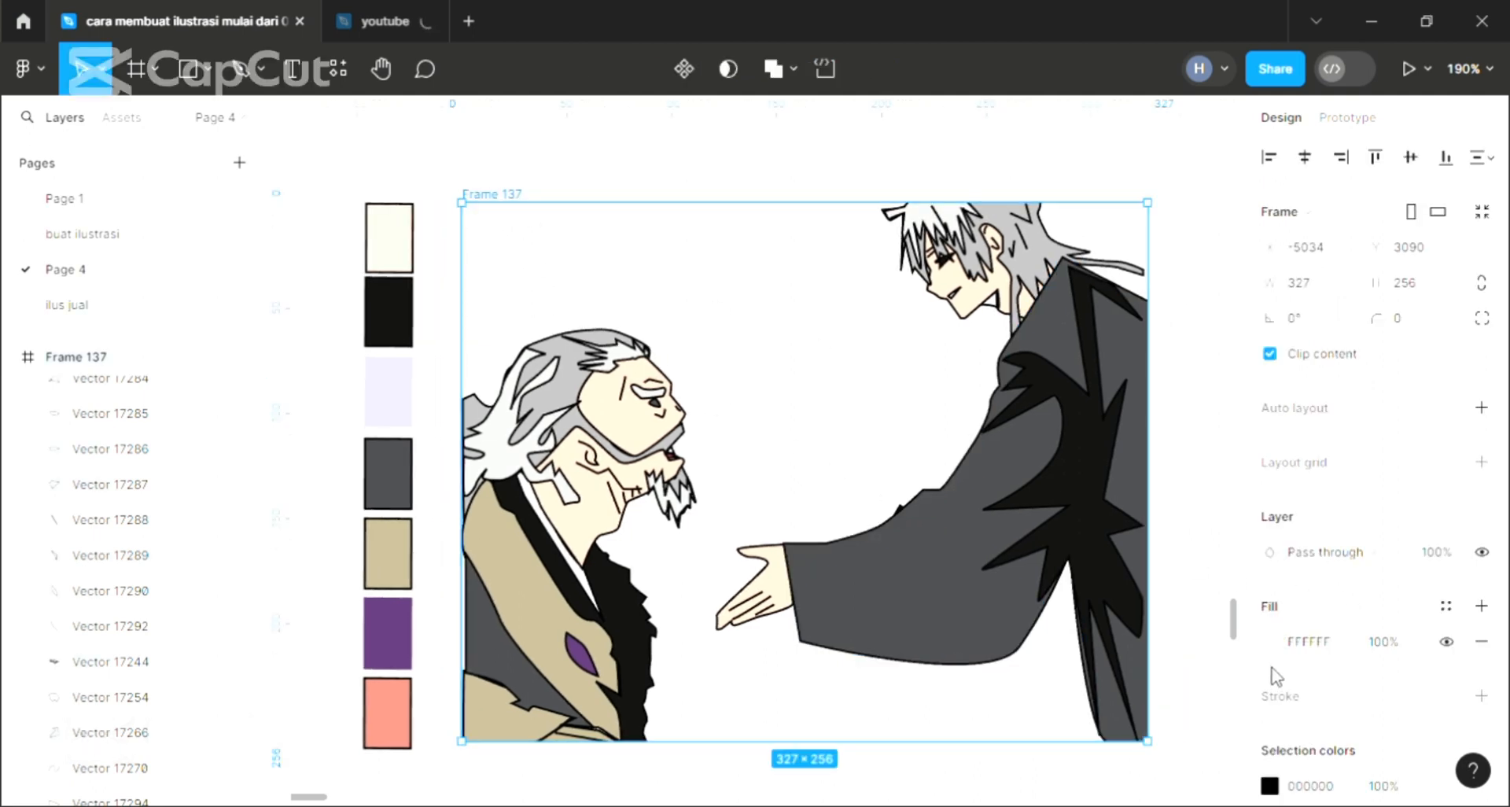
scroll(1269, 664, down, 2)
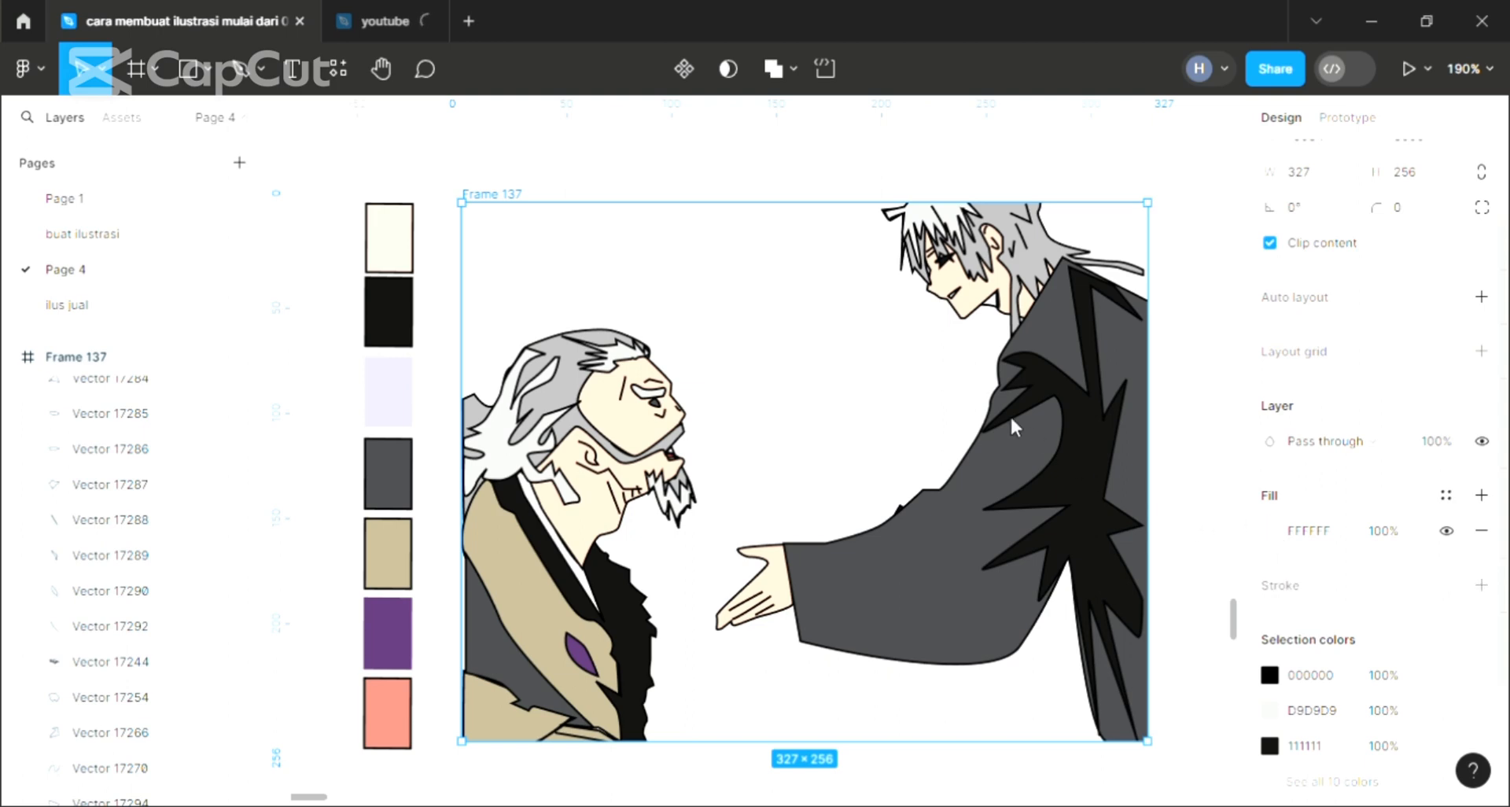
click(1068, 260)
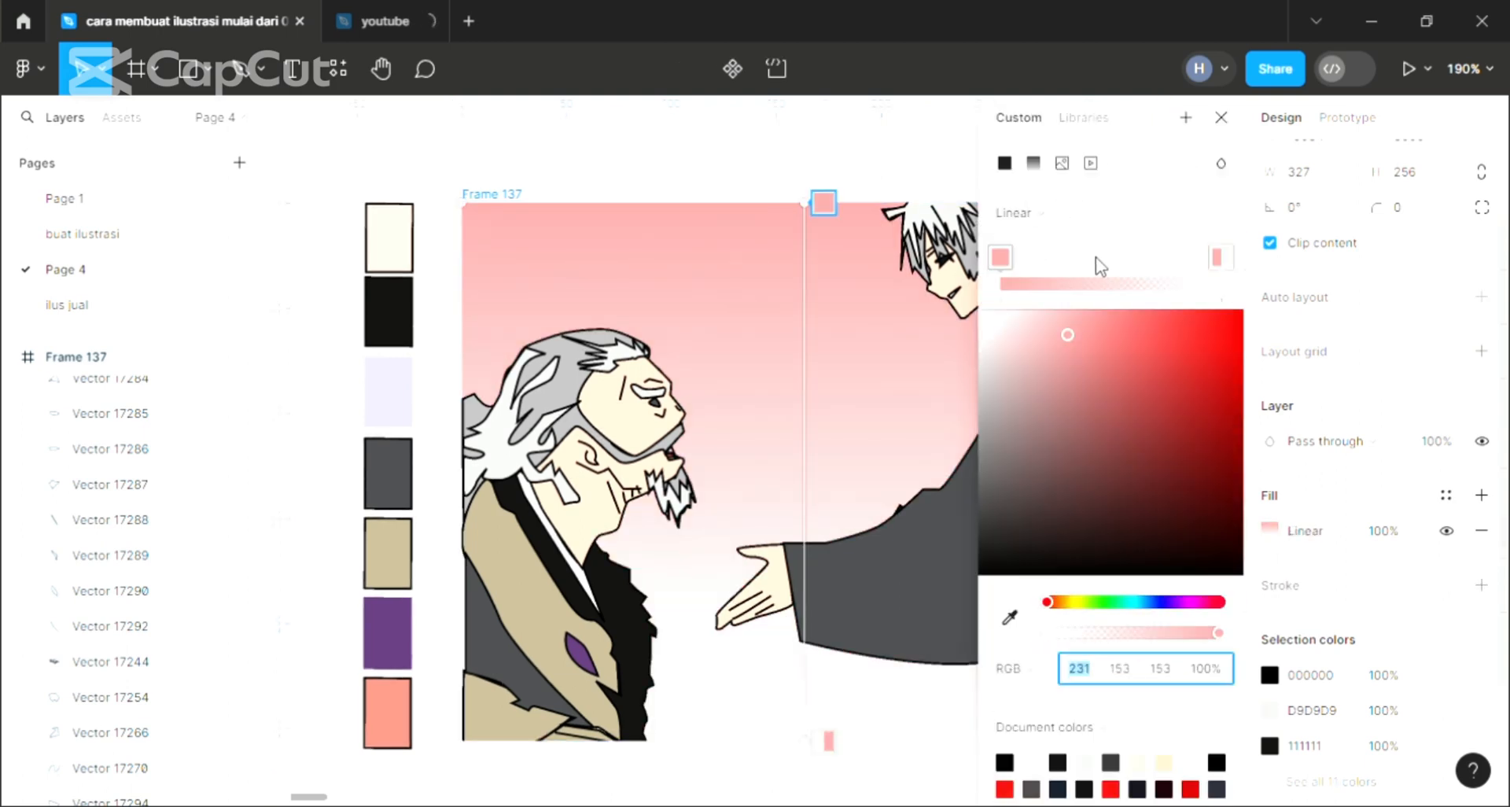
Recolor the opaque starting stop of the frame's gradient to a medium cyan blue.
click(1129, 446)
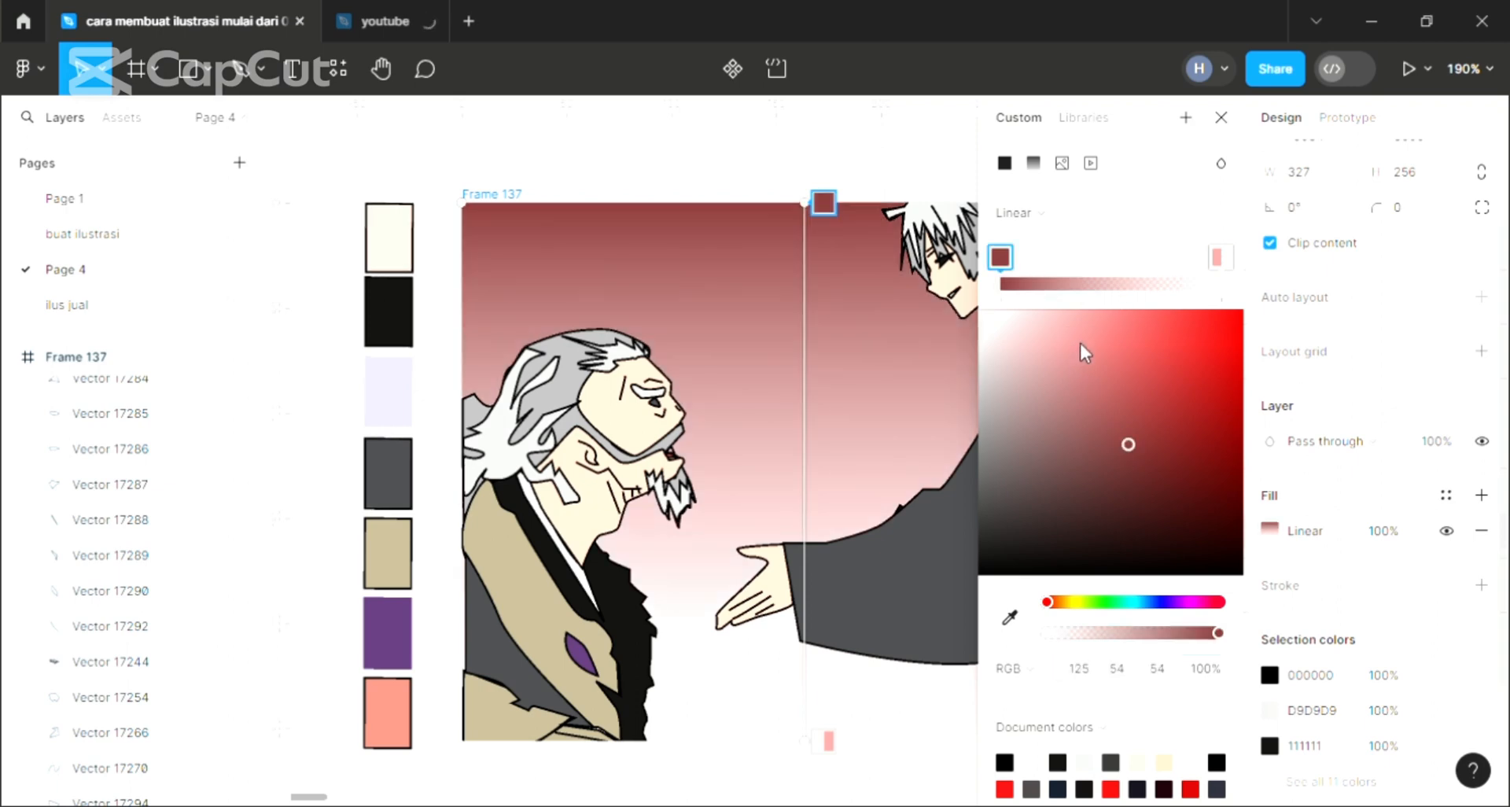
click(1148, 601)
drag(1148, 603, 1138, 601)
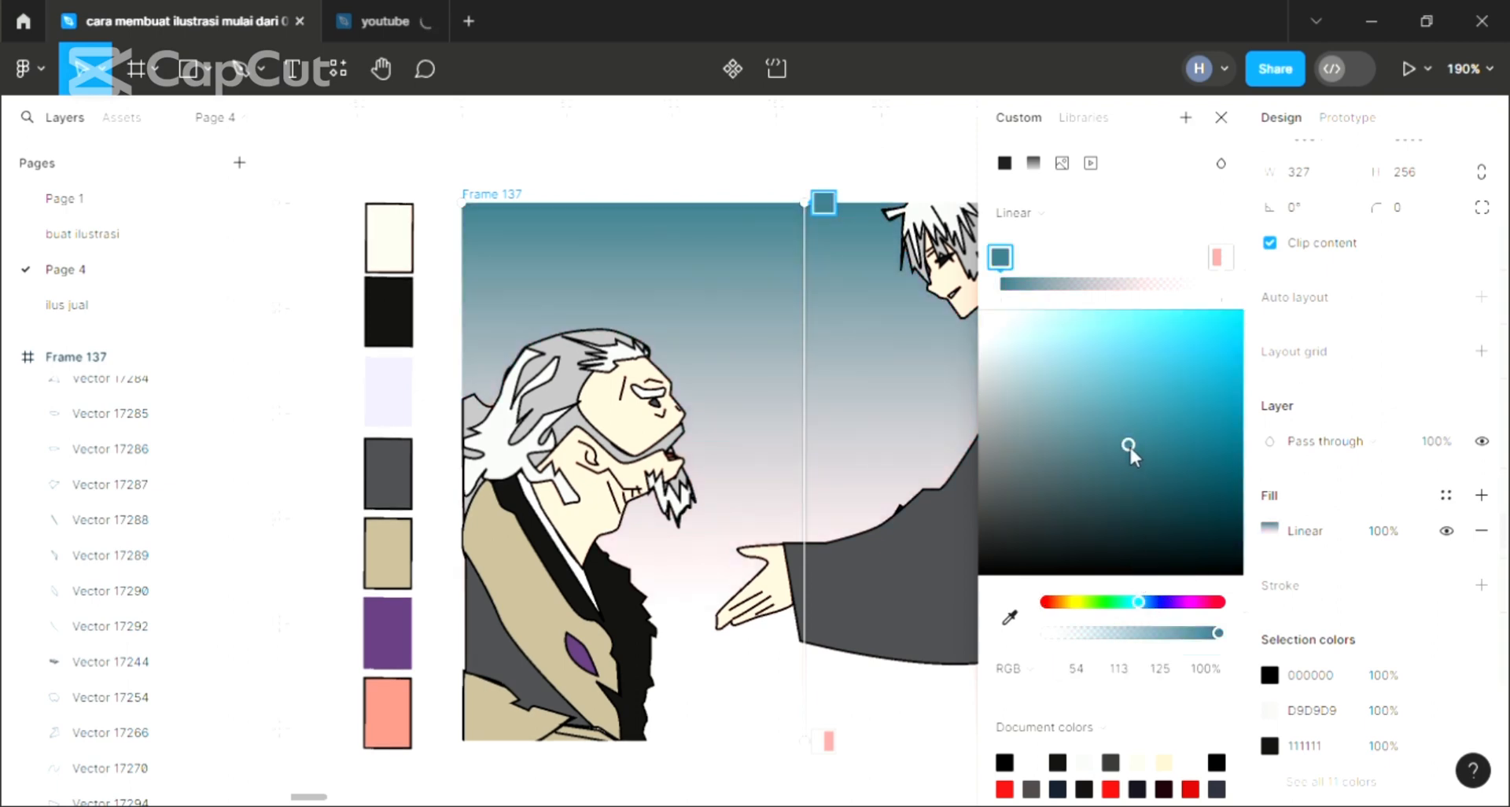
drag(1149, 392, 1176, 349)
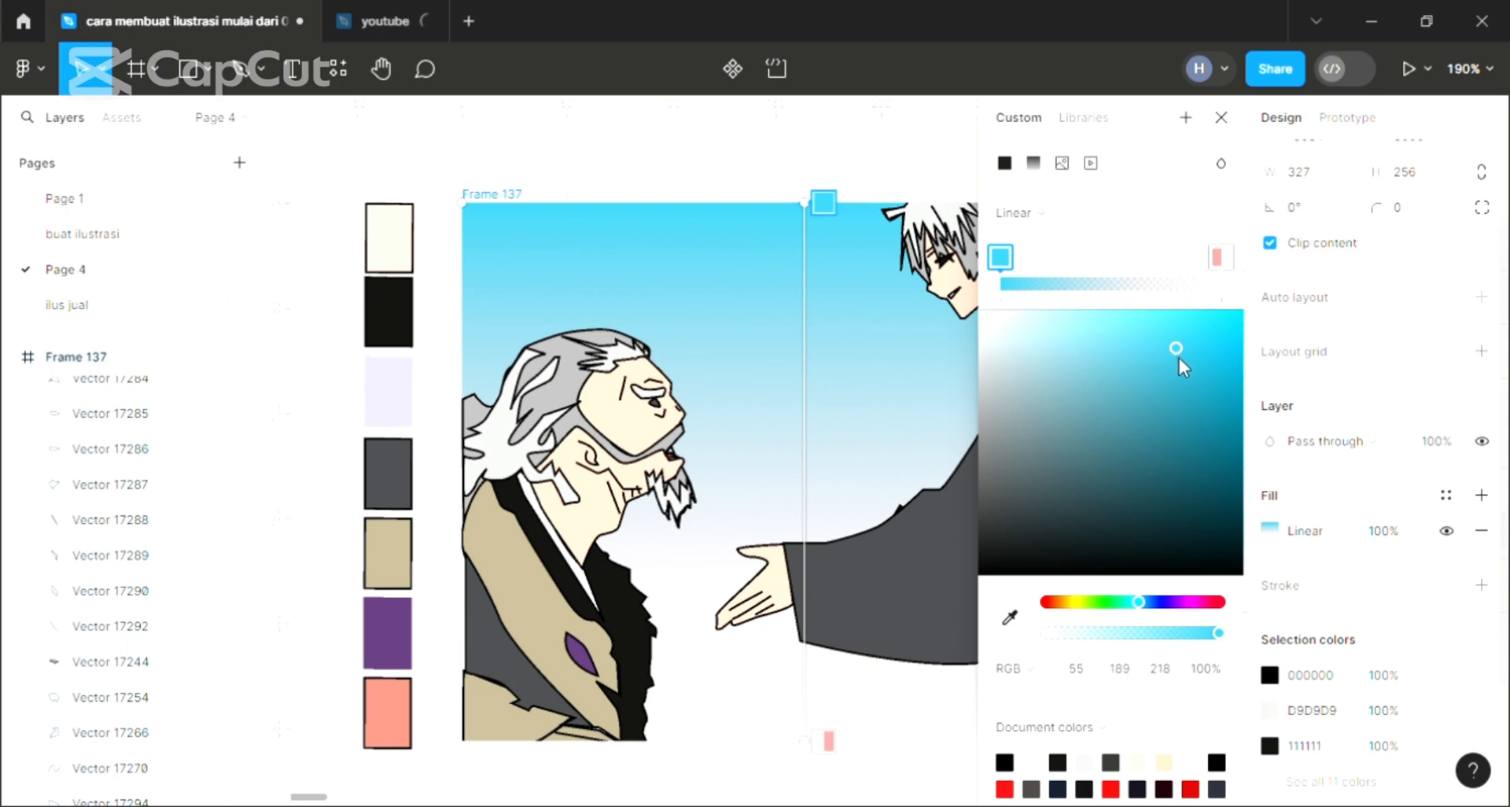
click(1187, 375)
Set the gradient's transparent end stop to dark red 92, 0, 0 and finish editing the frame's fill.
click(1219, 256)
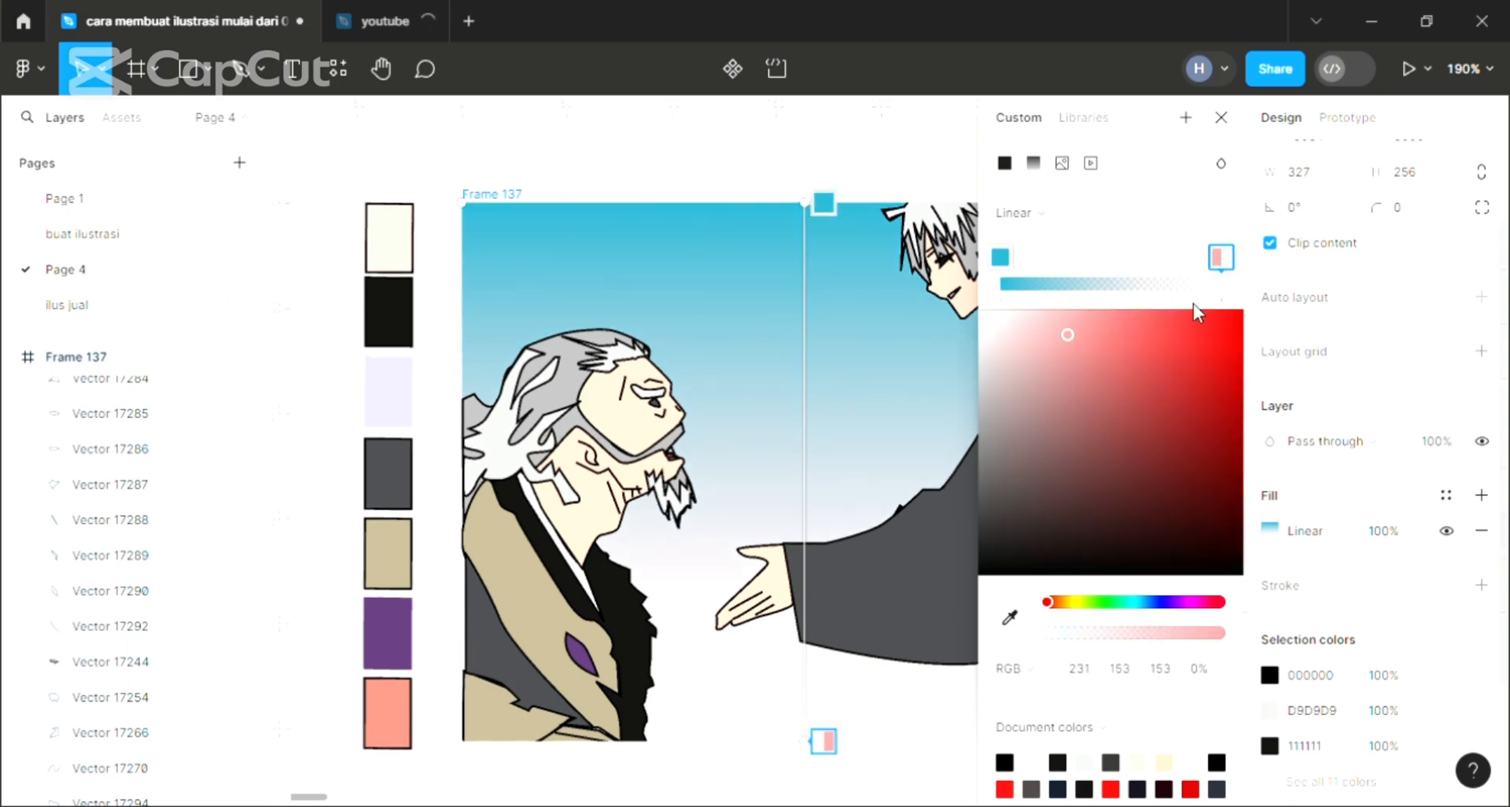
mouse_move(1177, 437)
mouse_down()
mouse_move(1251, 458)
mouse_move(1257, 479)
mouse_up()
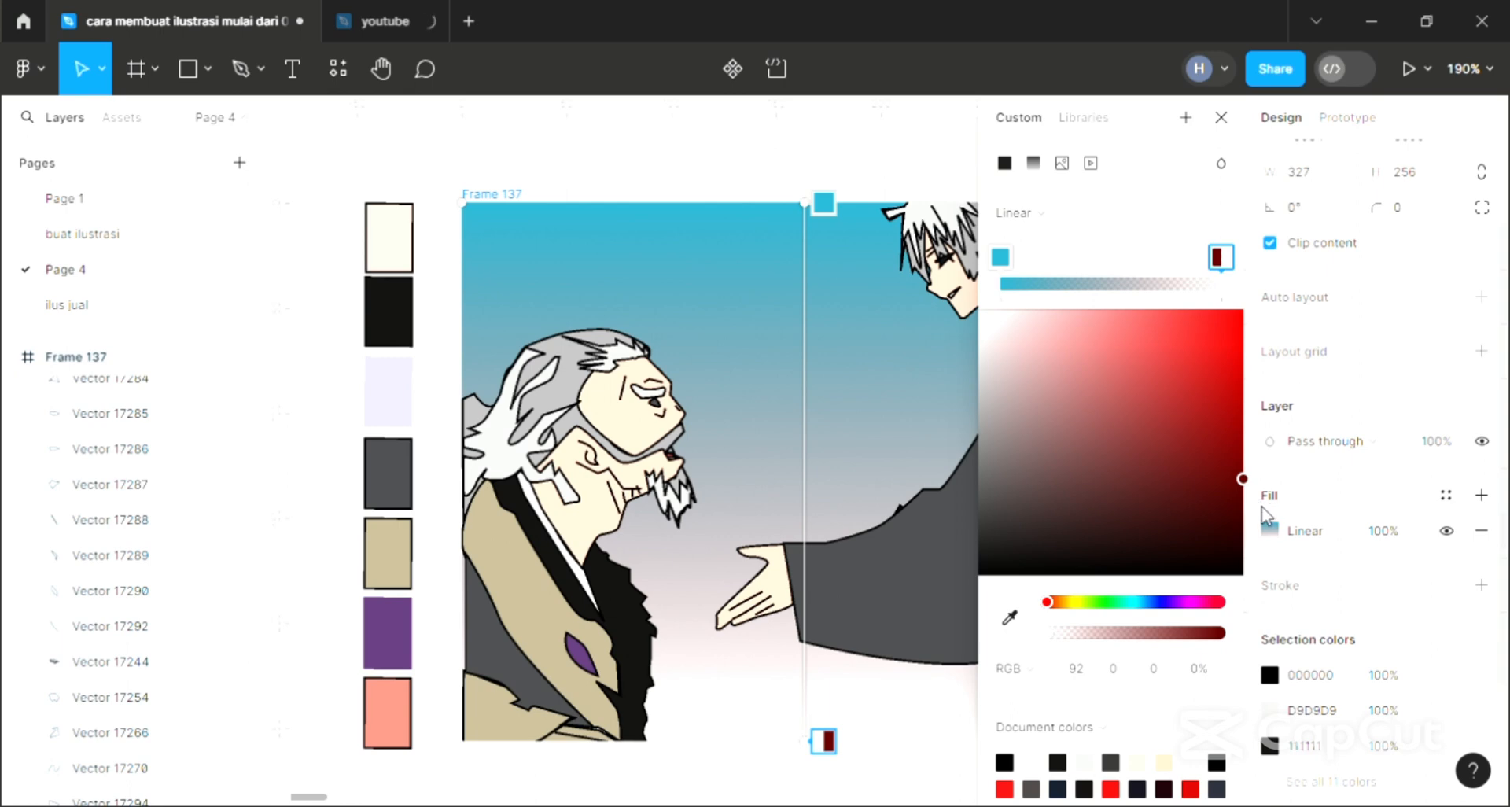
click(1221, 118)
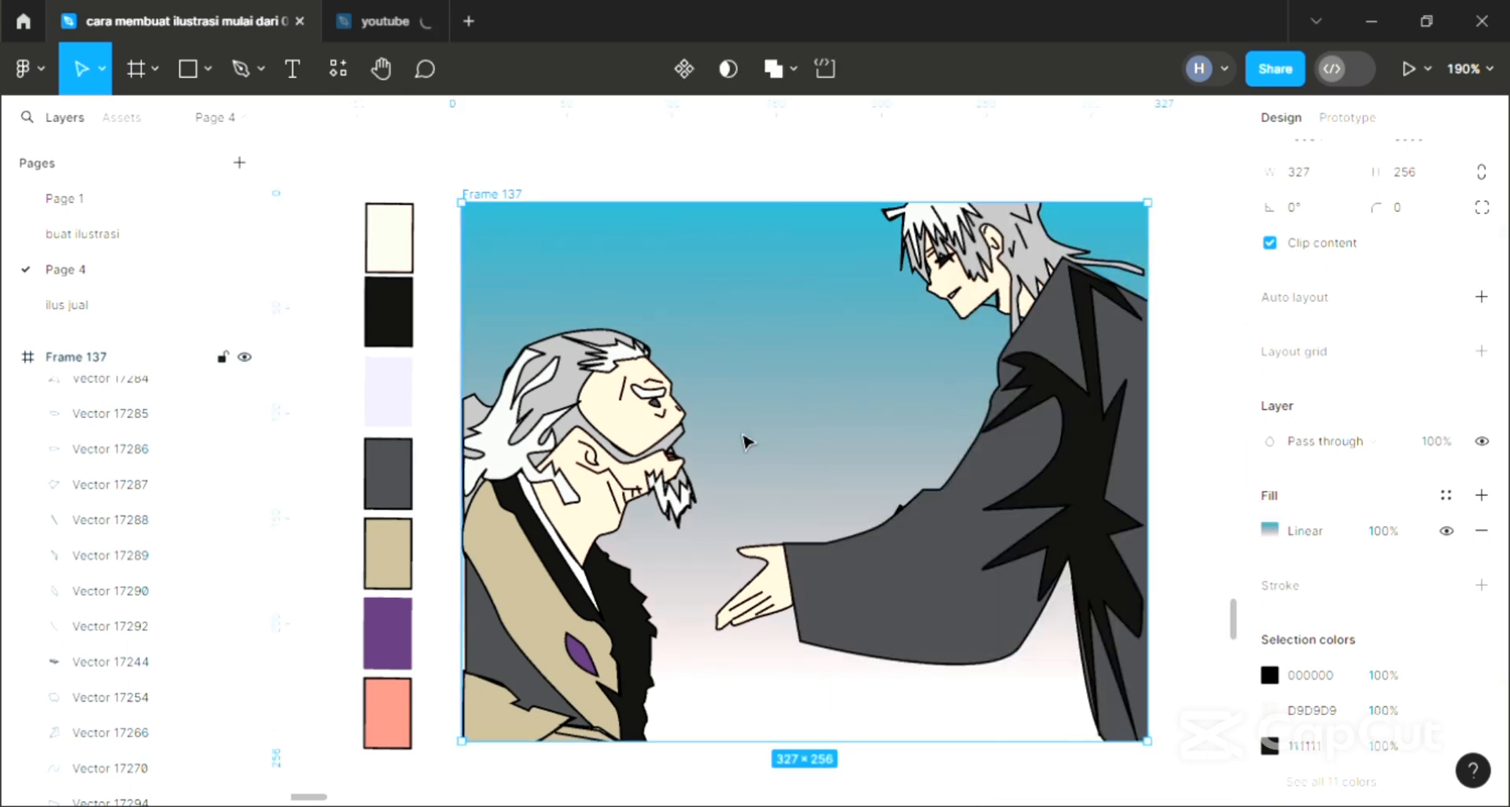
Draw an 82 × 109 rectangle in the frame's upper-left corner and send it behind the bearded man.
scroll(746, 438, up, 2)
scroll(740, 429, up, 2)
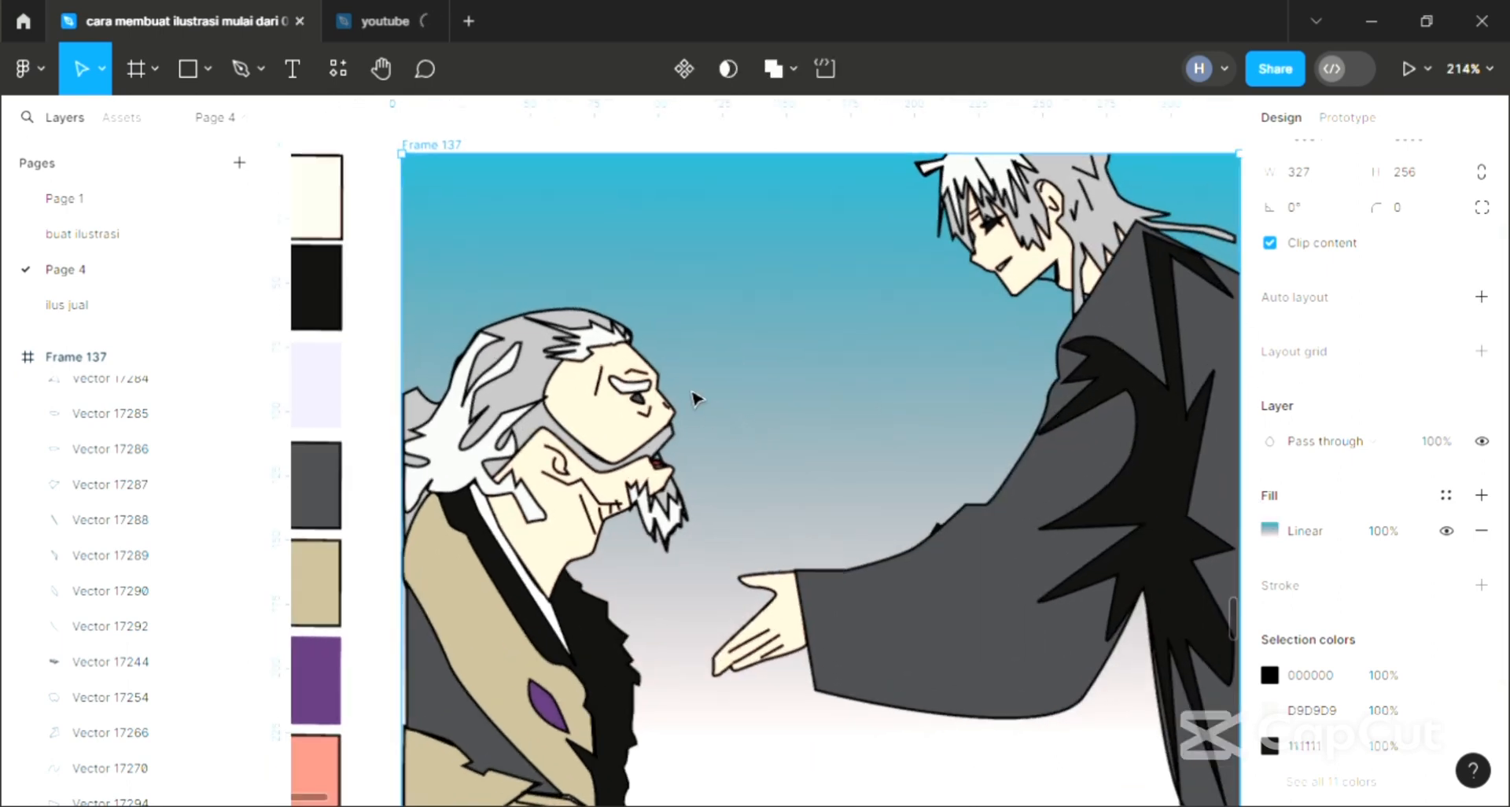
key(r)
drag(404, 143, 425, 151)
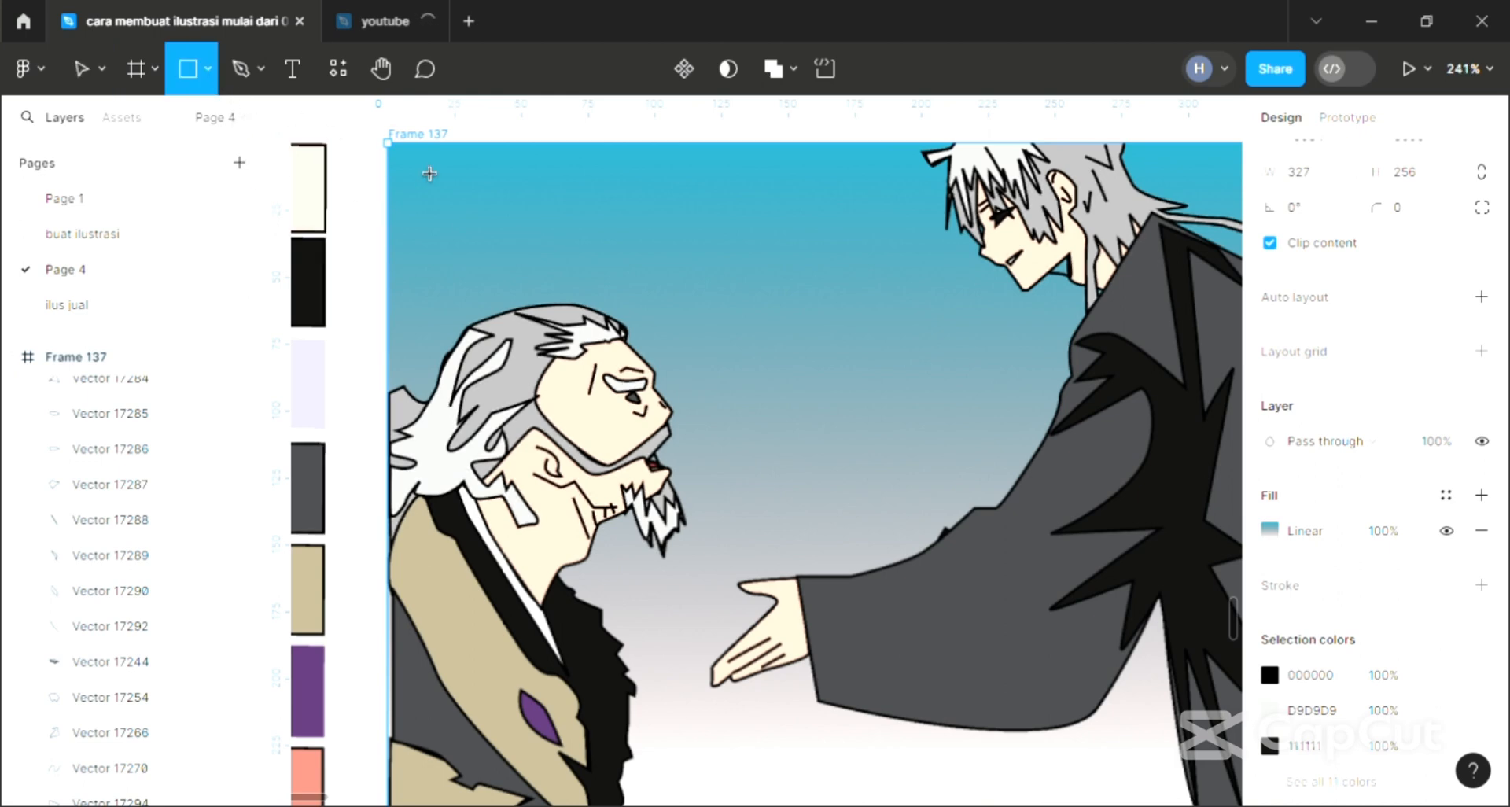
mouse_move(587, 295)
mouse_down()
mouse_move(647, 389)
mouse_move(627, 438)
mouse_up()
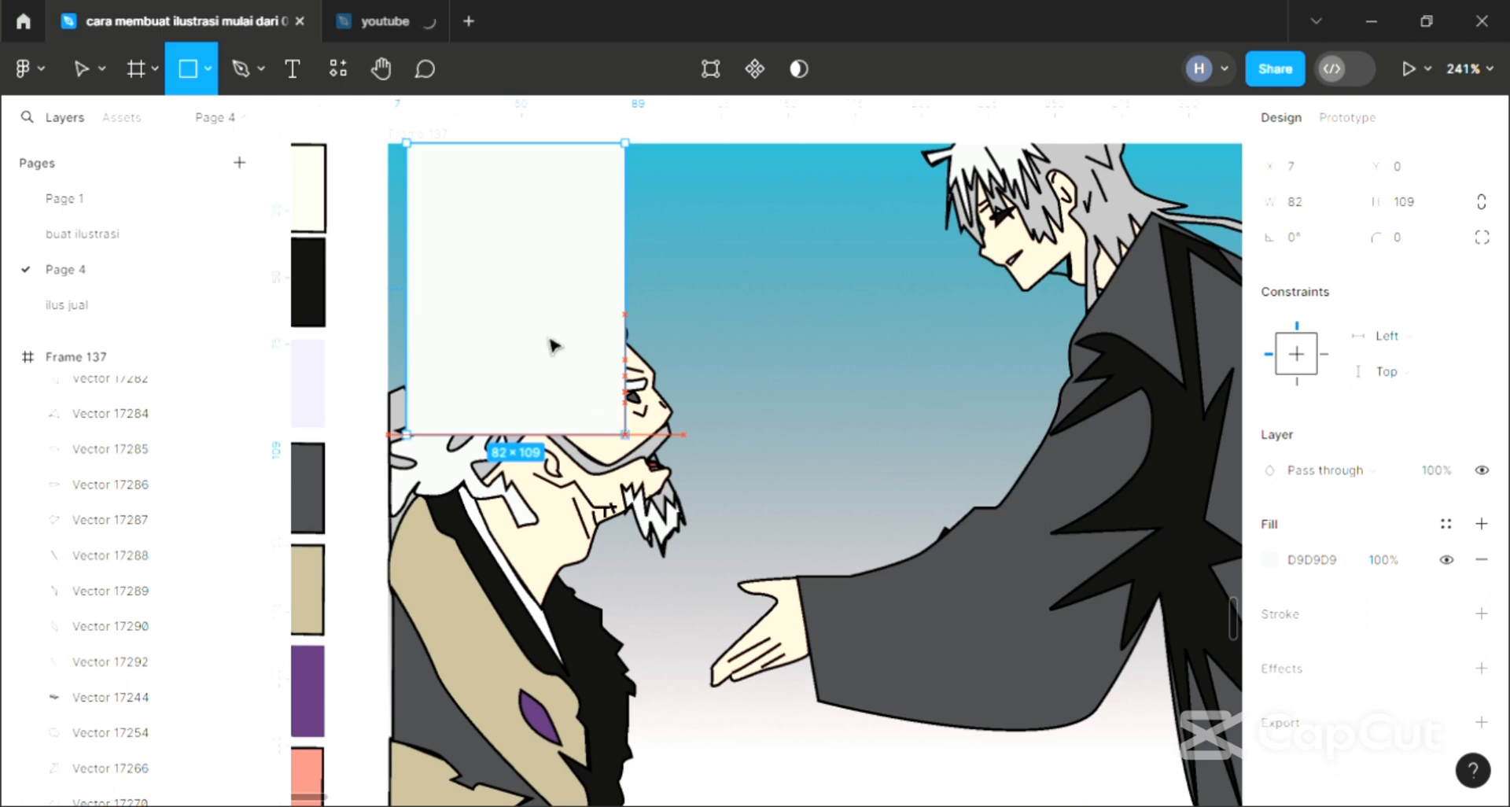
drag(526, 354, 535, 340)
key(ctrl+shift+bracketleft)
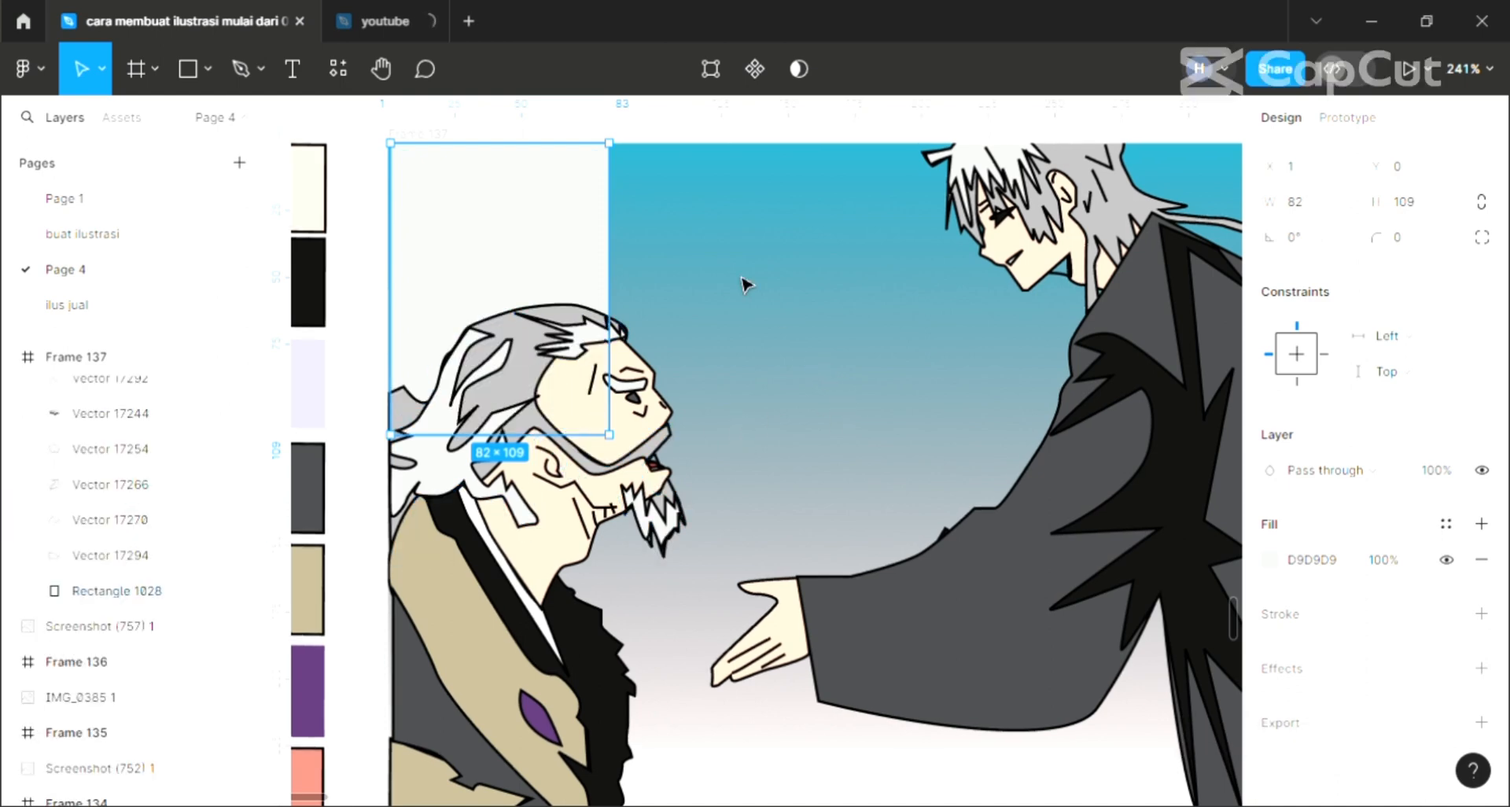
Fill the rectangle behind the bearded man with the F5F5F5 color sampled from the canvas outside the frame.
key(i)
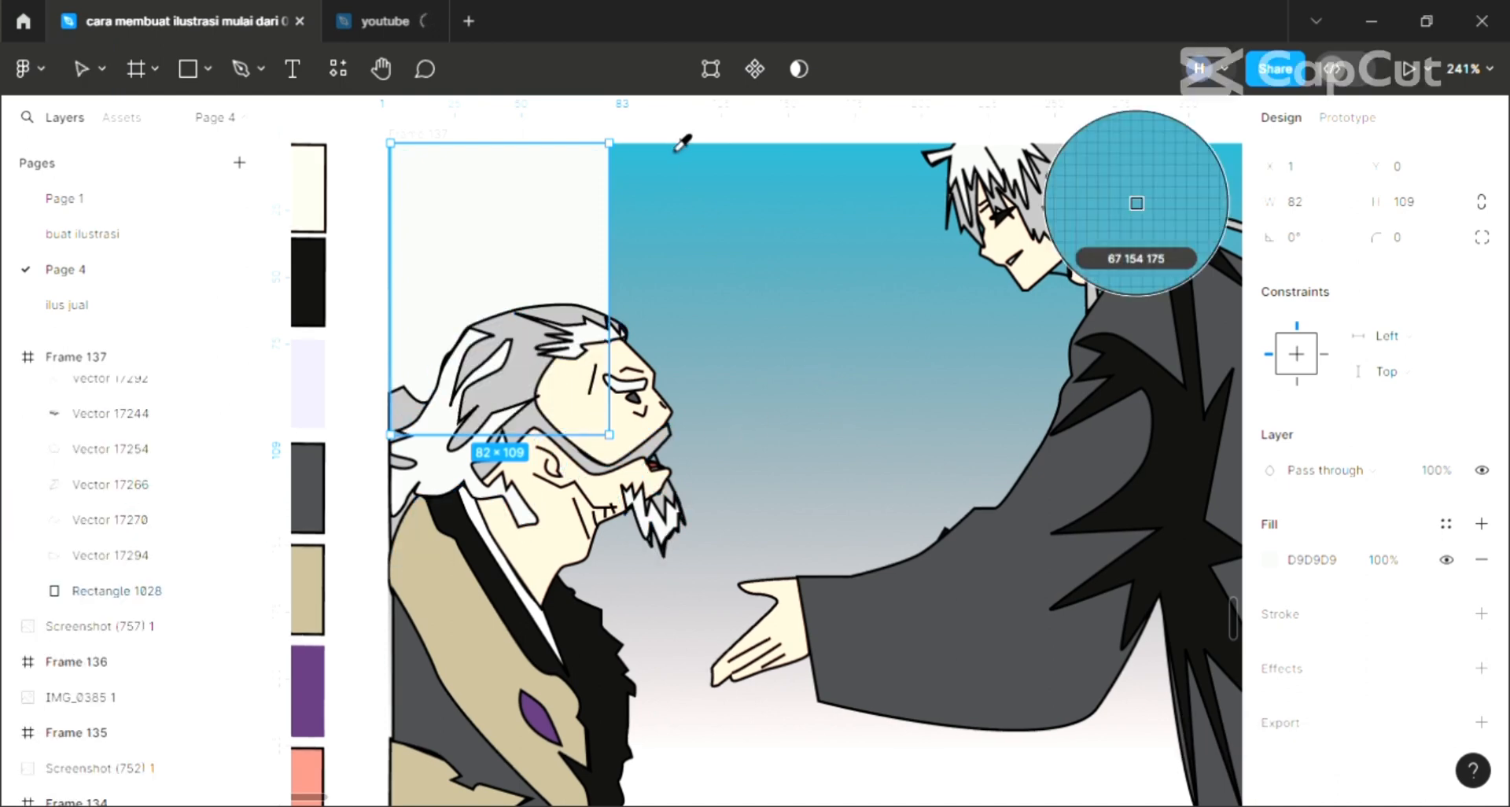
click(371, 401)
key(Escape)
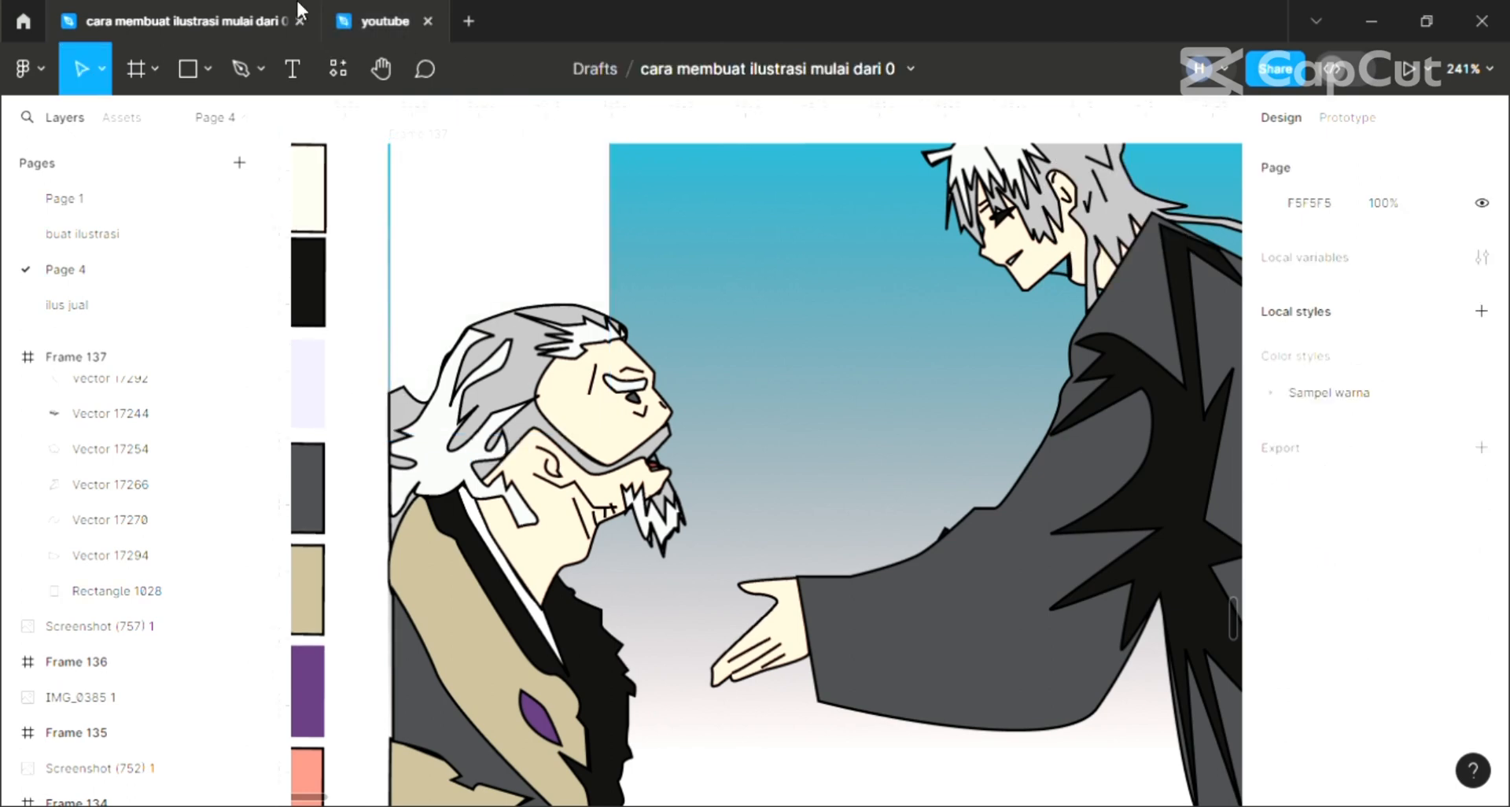
Draw a closed curved band of about 67 × 37.5 from the frame's top edge to its left edge with the Pen tool, and add a fill.
click(241, 64)
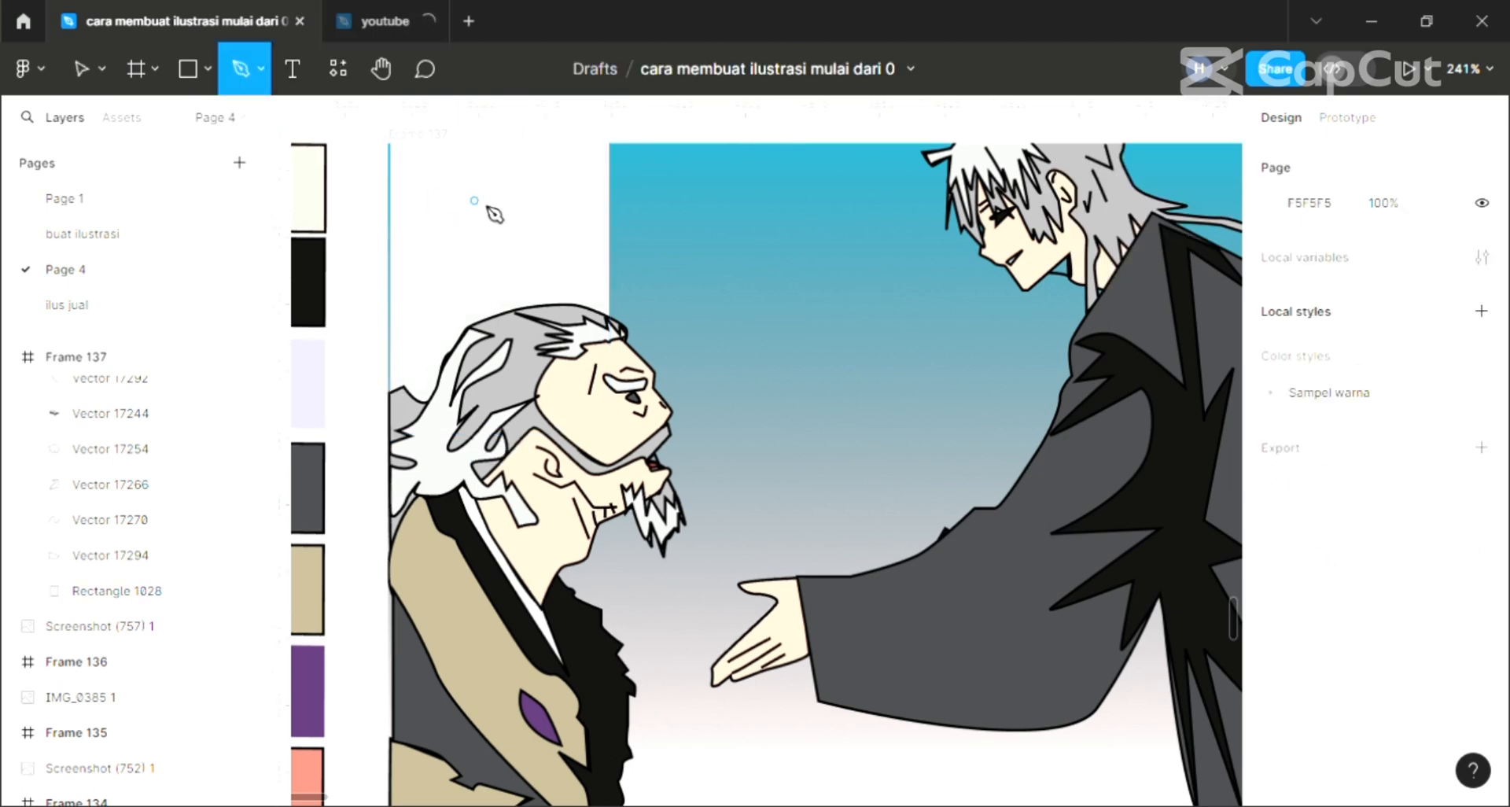
scroll(505, 223, up, 2)
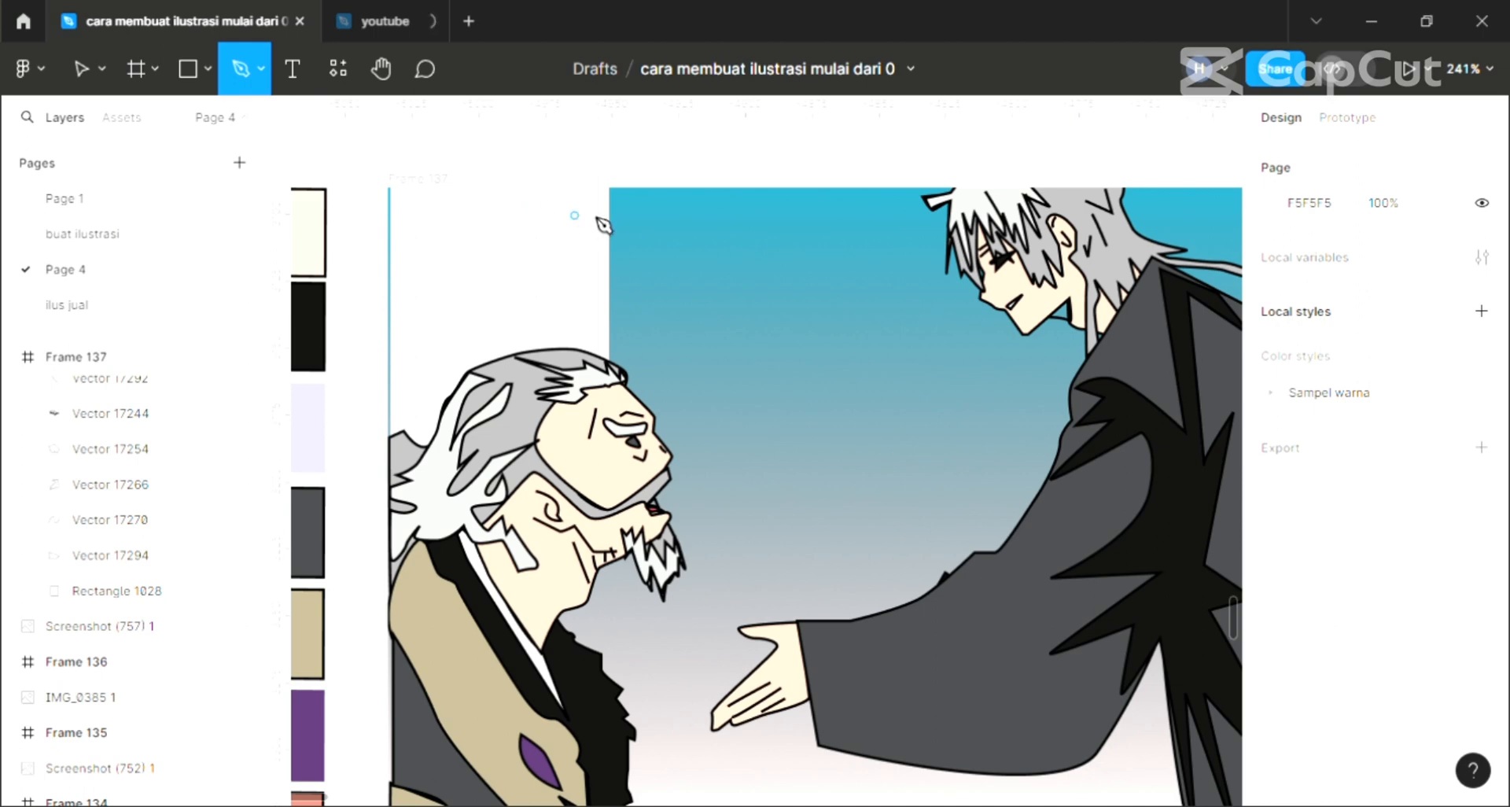
scroll(539, 220, up, 1)
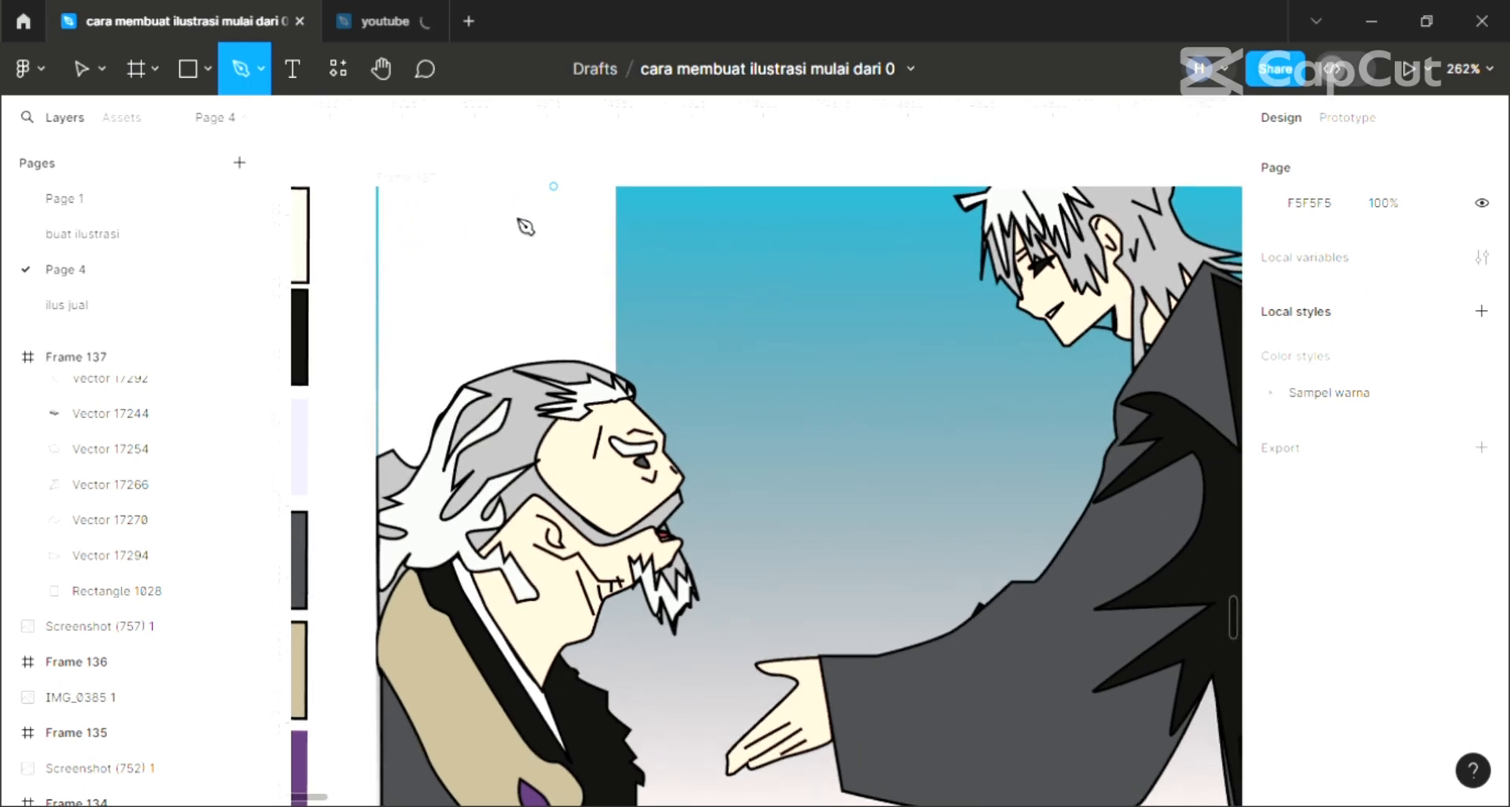
click(553, 185)
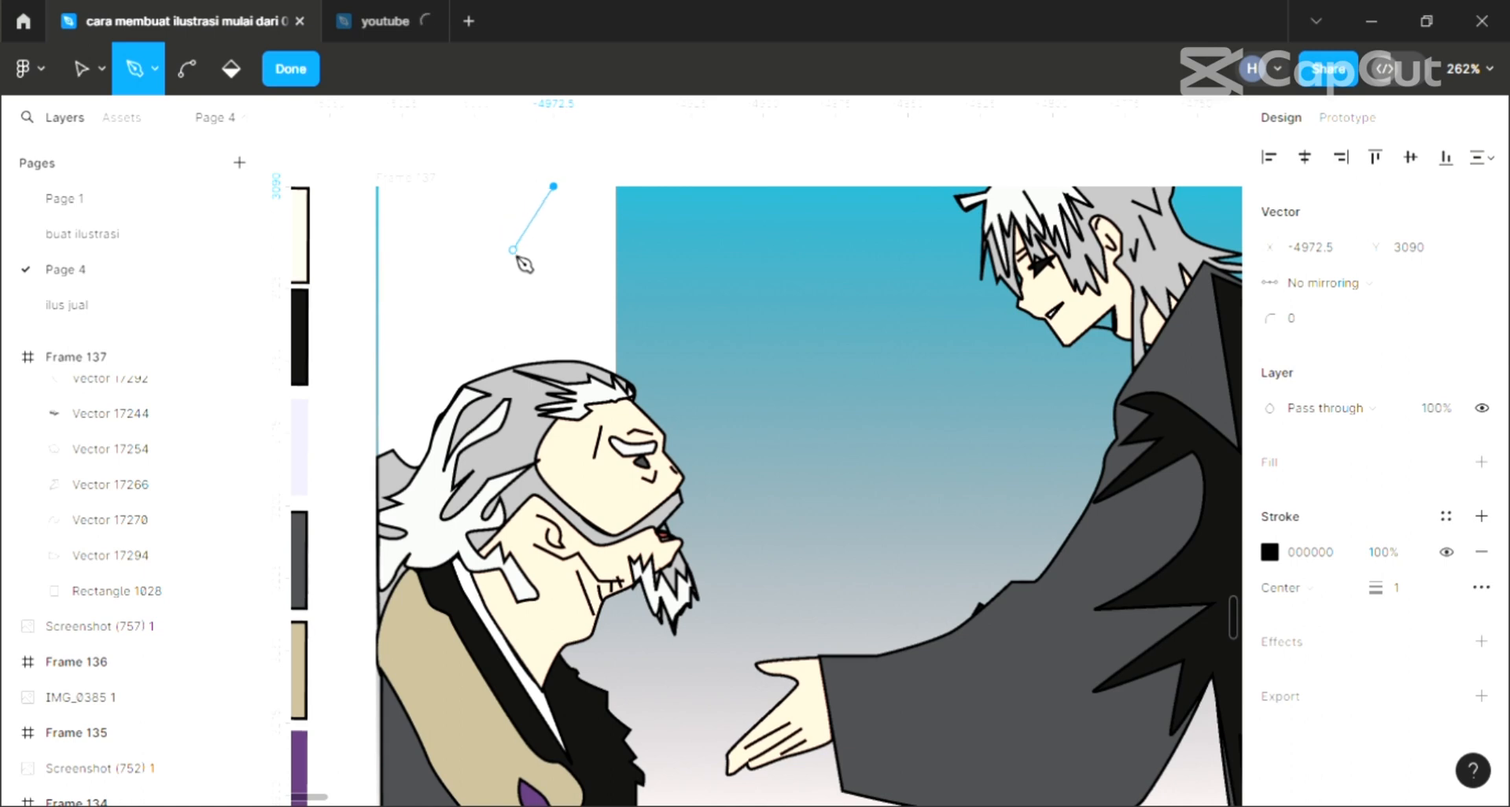
drag(509, 251, 392, 301)
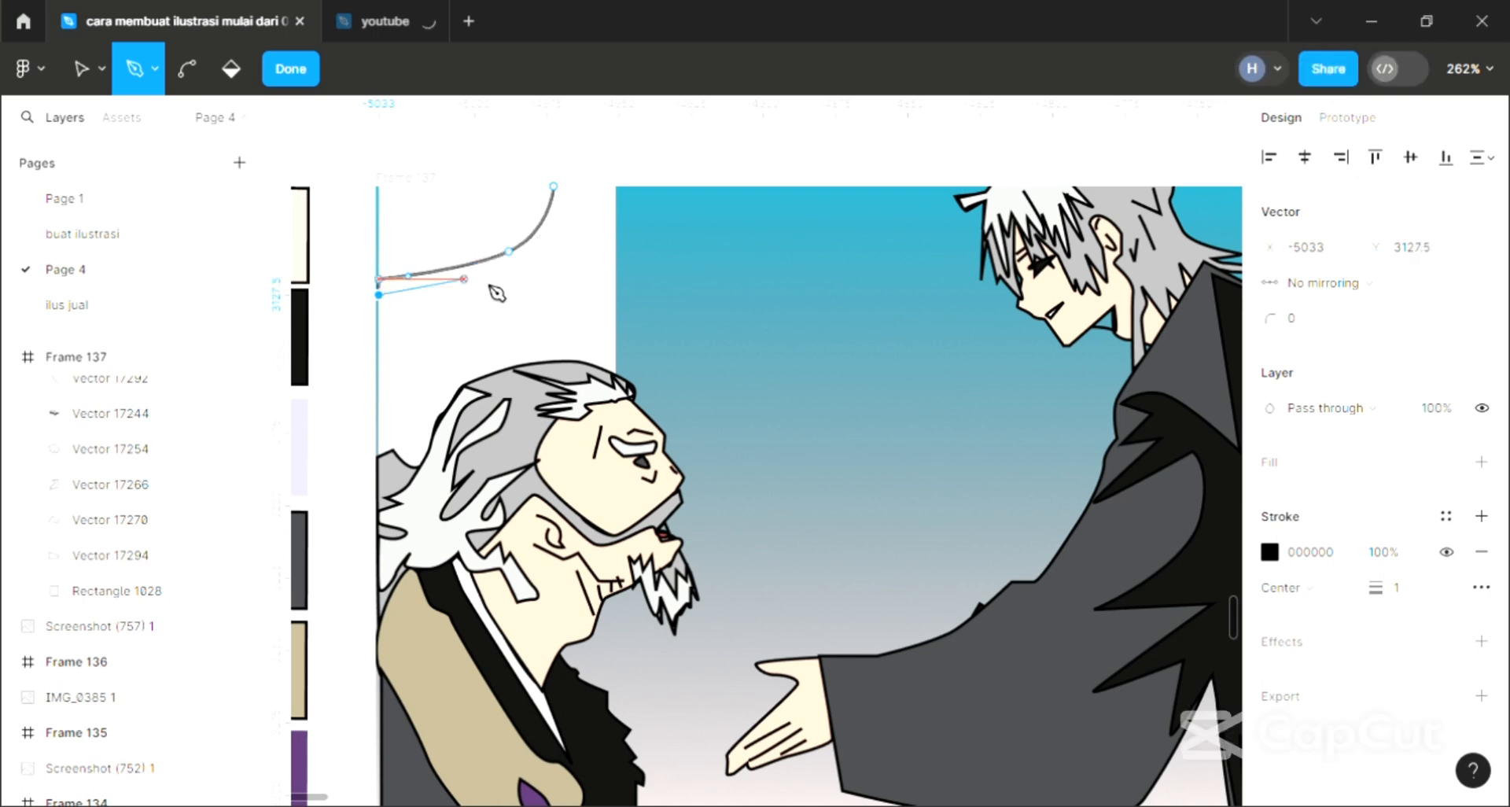
drag(551, 251, 574, 228)
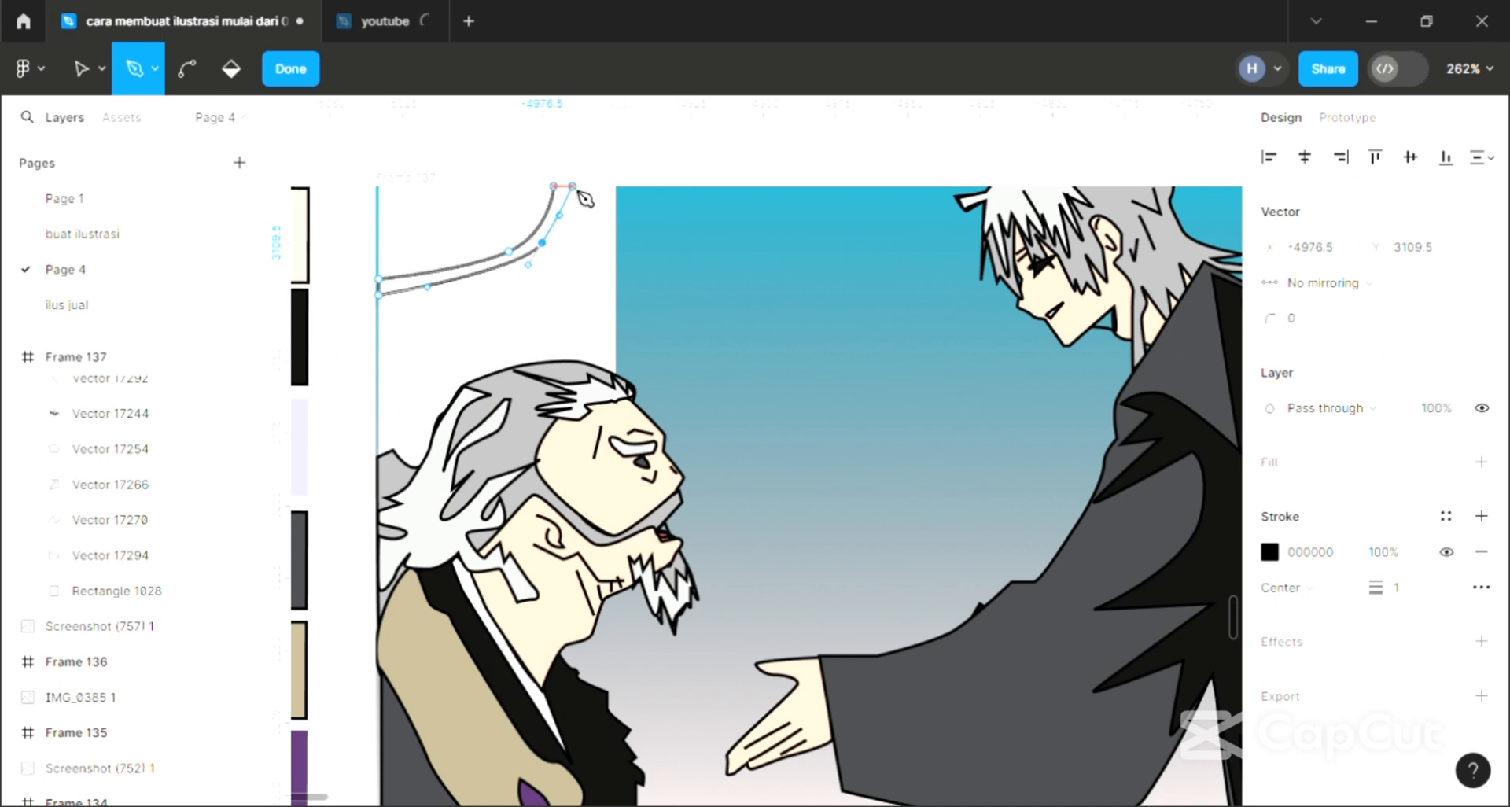
click(572, 186)
click(553, 187)
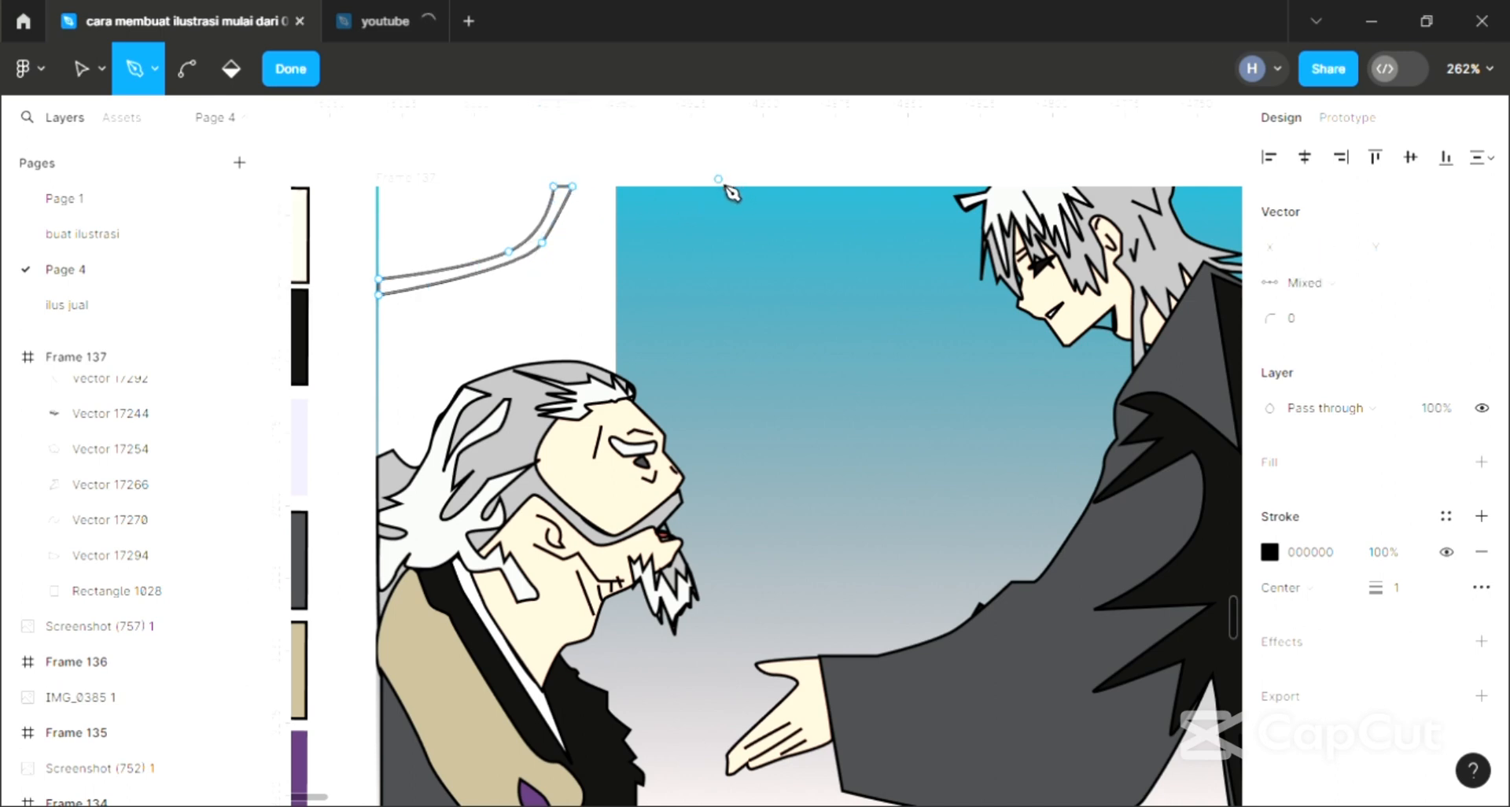
key(Escape)
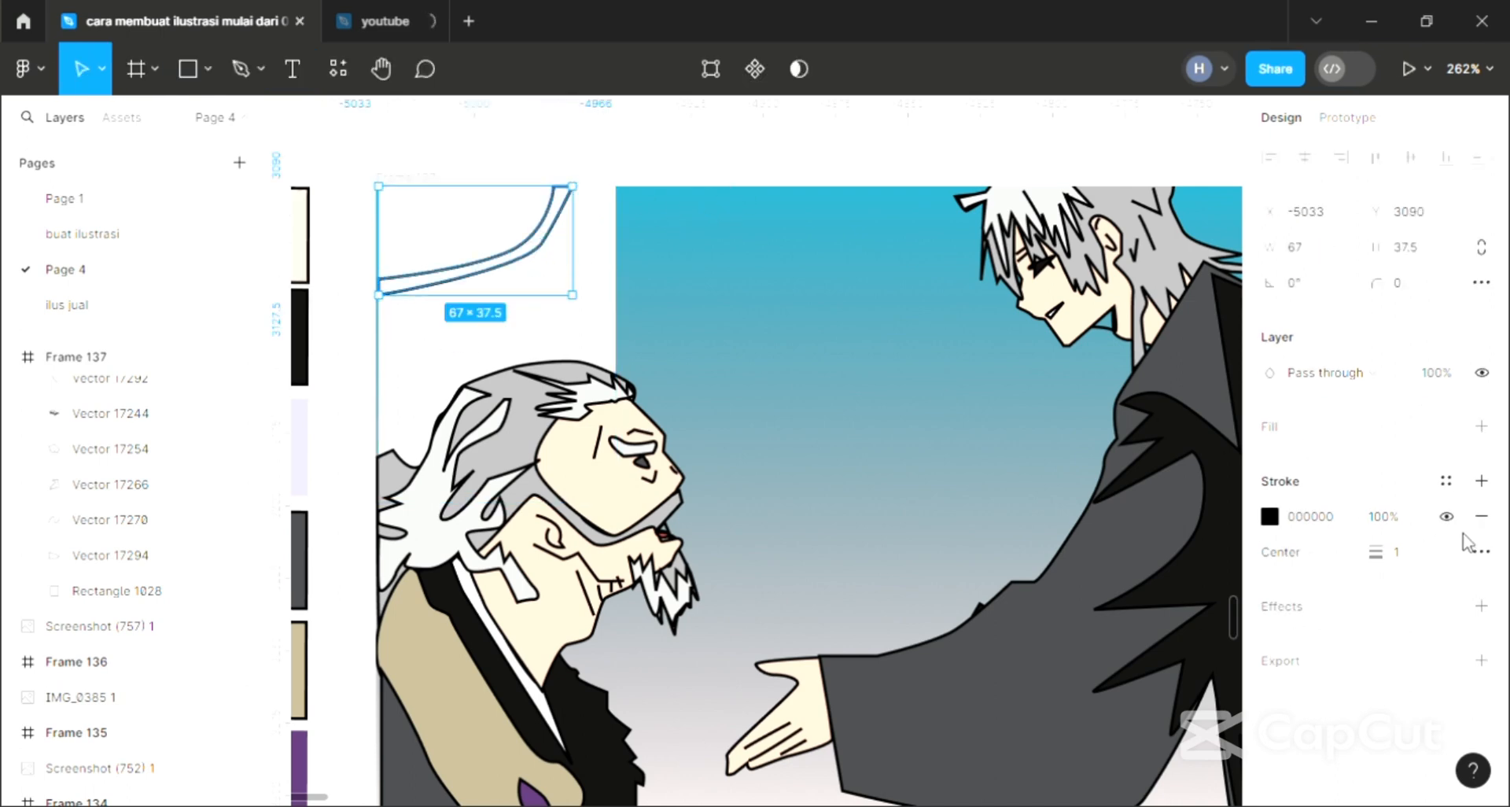
click(1480, 427)
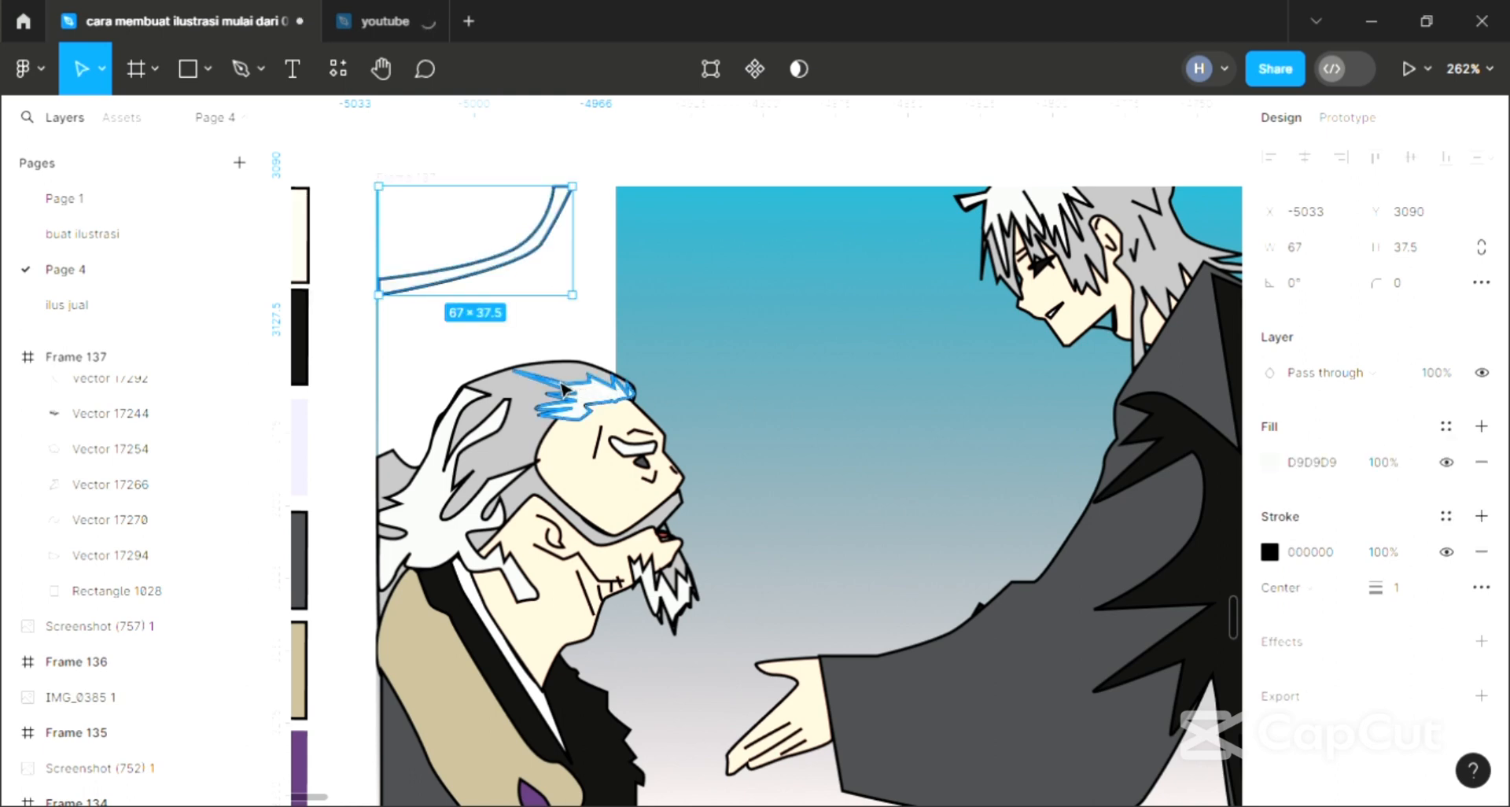
key(i)
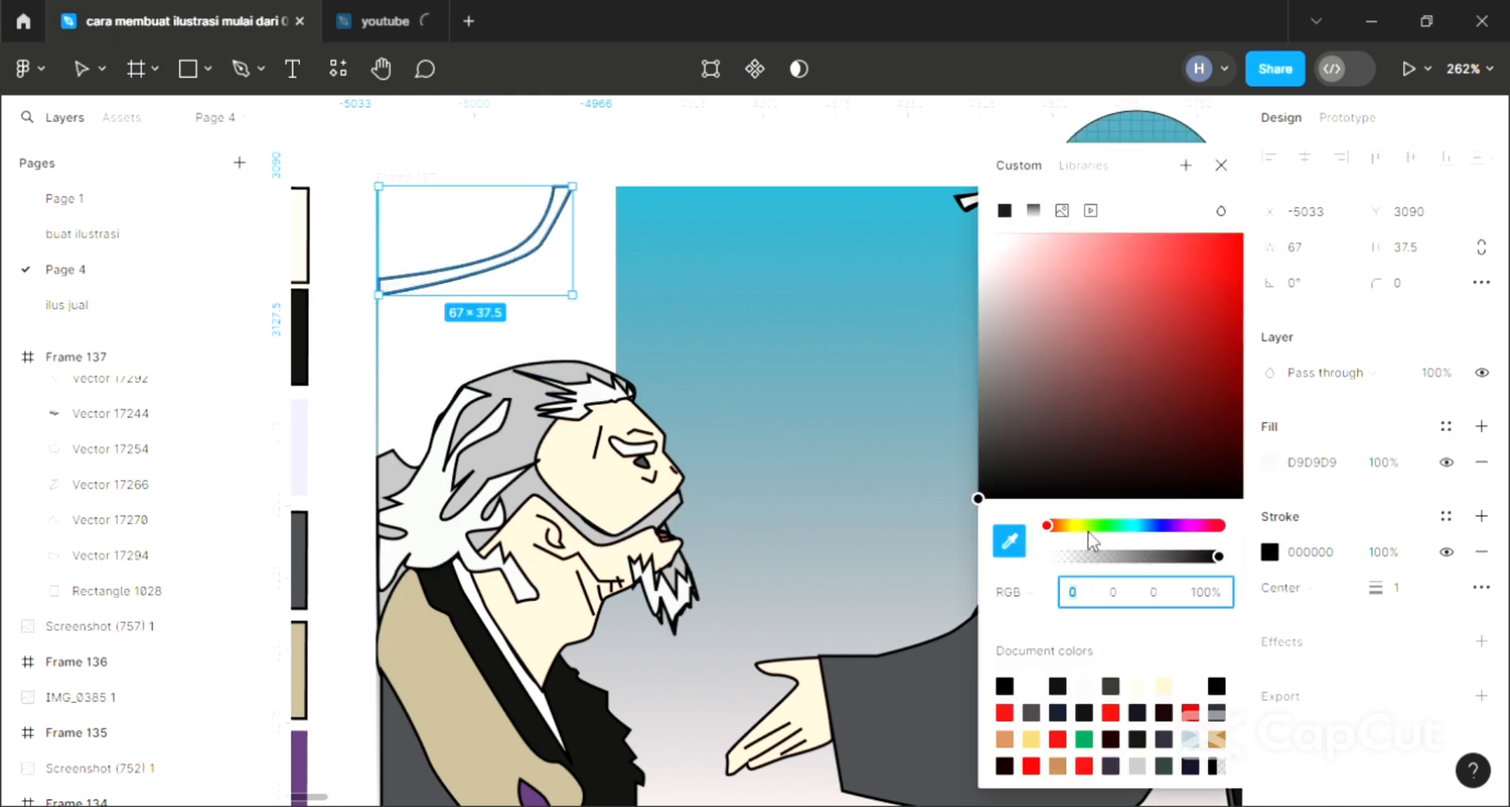
drag(1061, 525, 1087, 526)
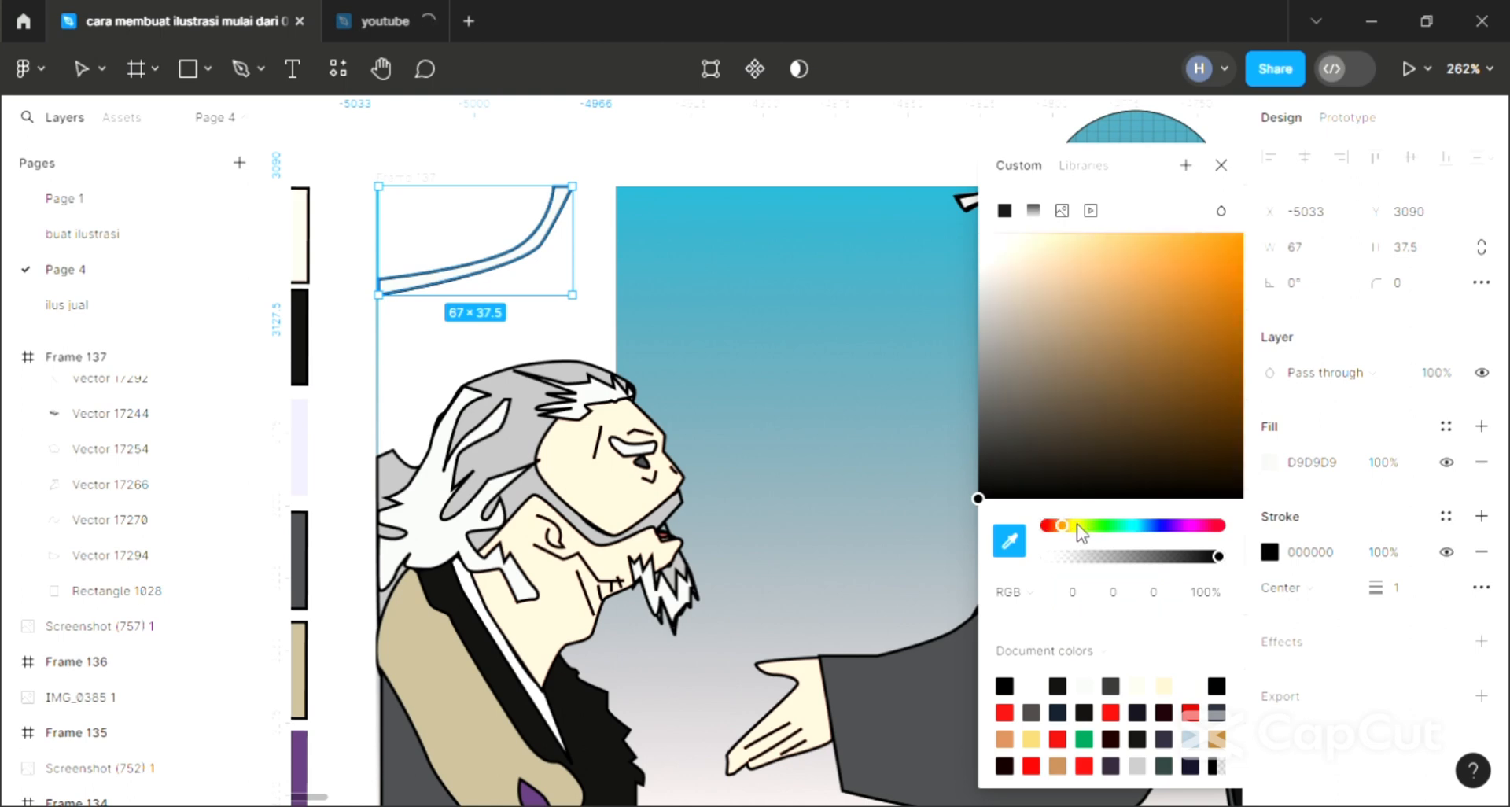
click(1113, 330)
click(1123, 351)
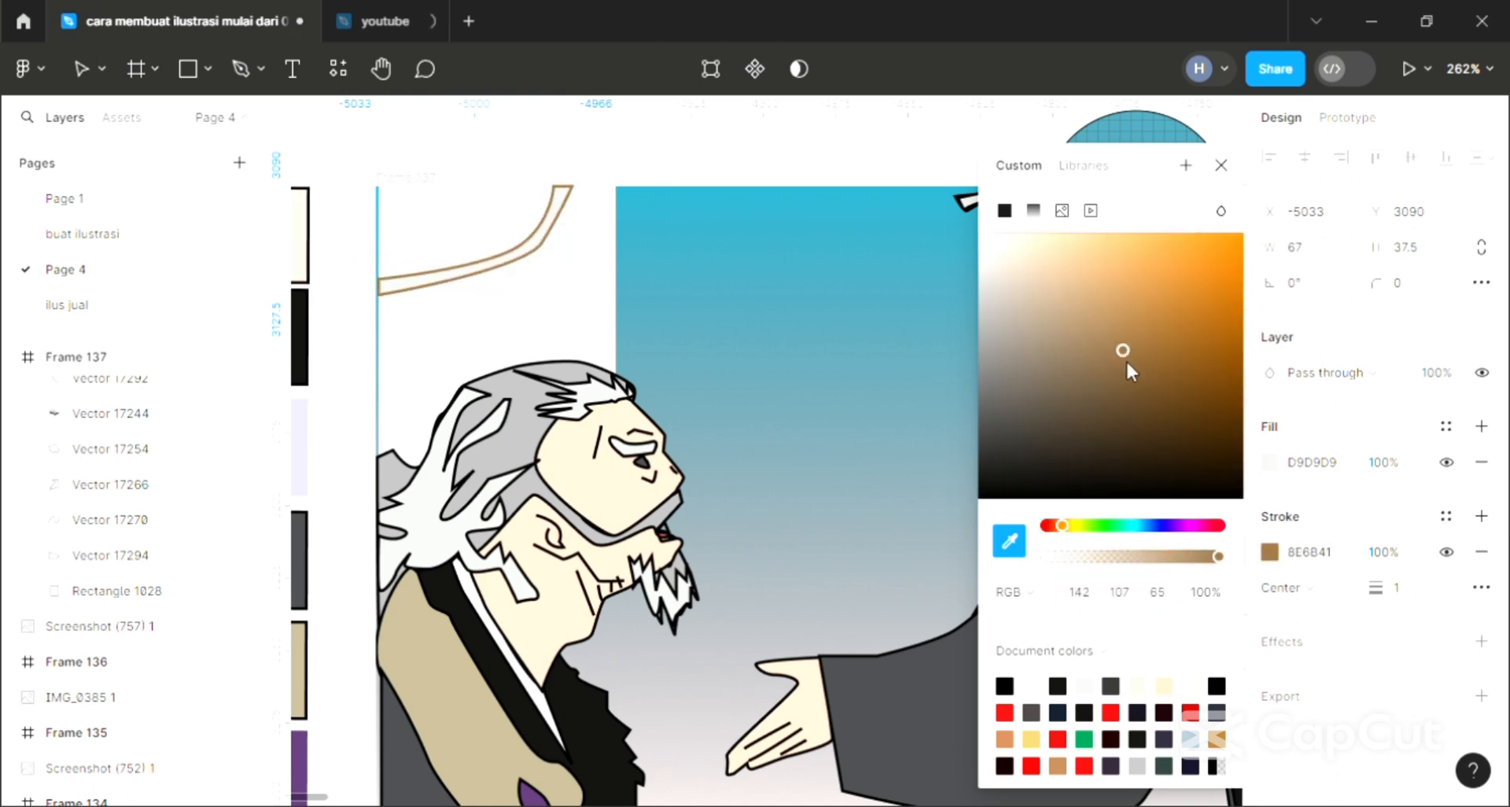
key(ctrl+z)
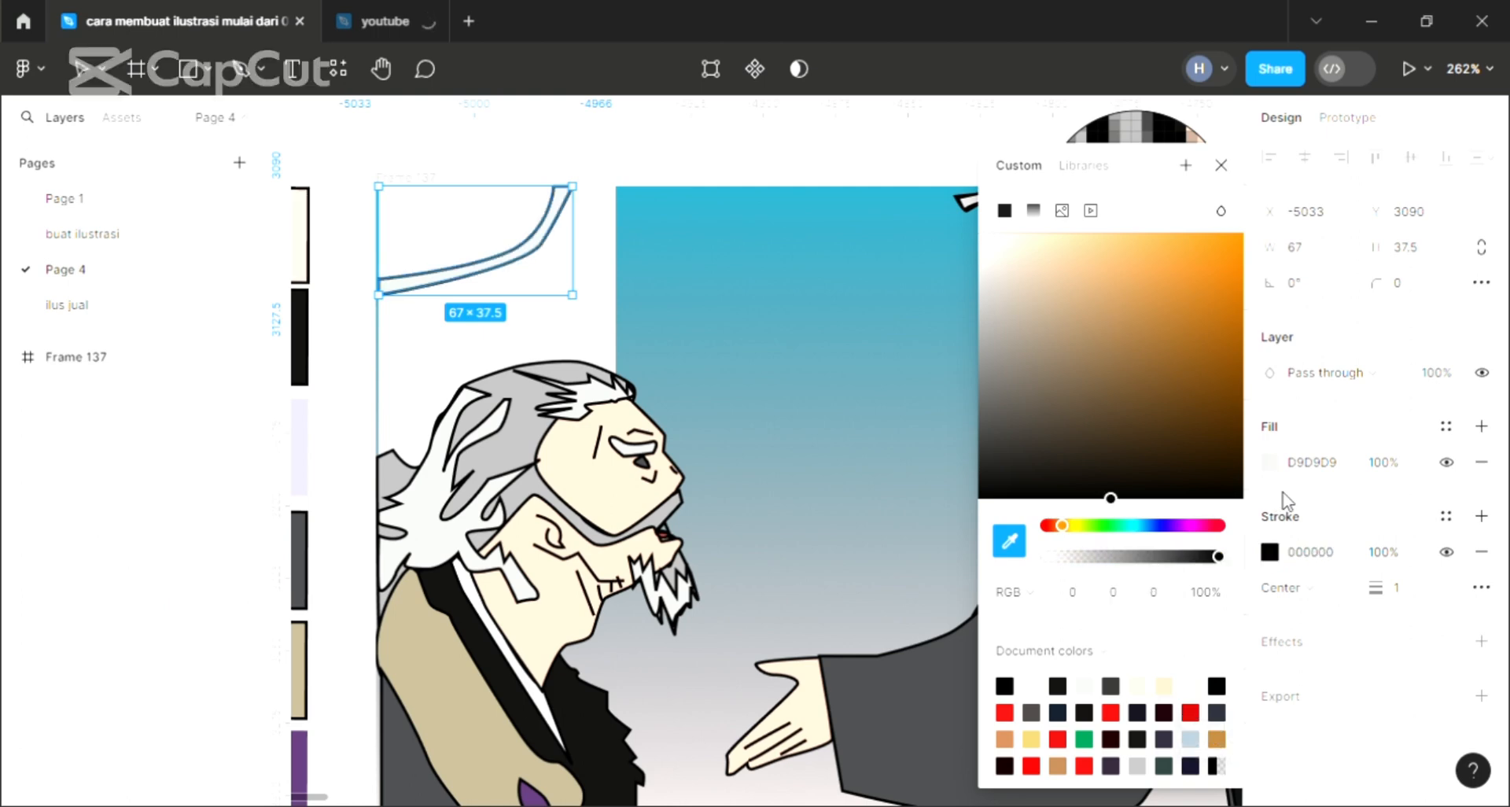
Fill the curved band above the bearded man with brown 8F663F.
click(1270, 462)
drag(1091, 525, 1059, 525)
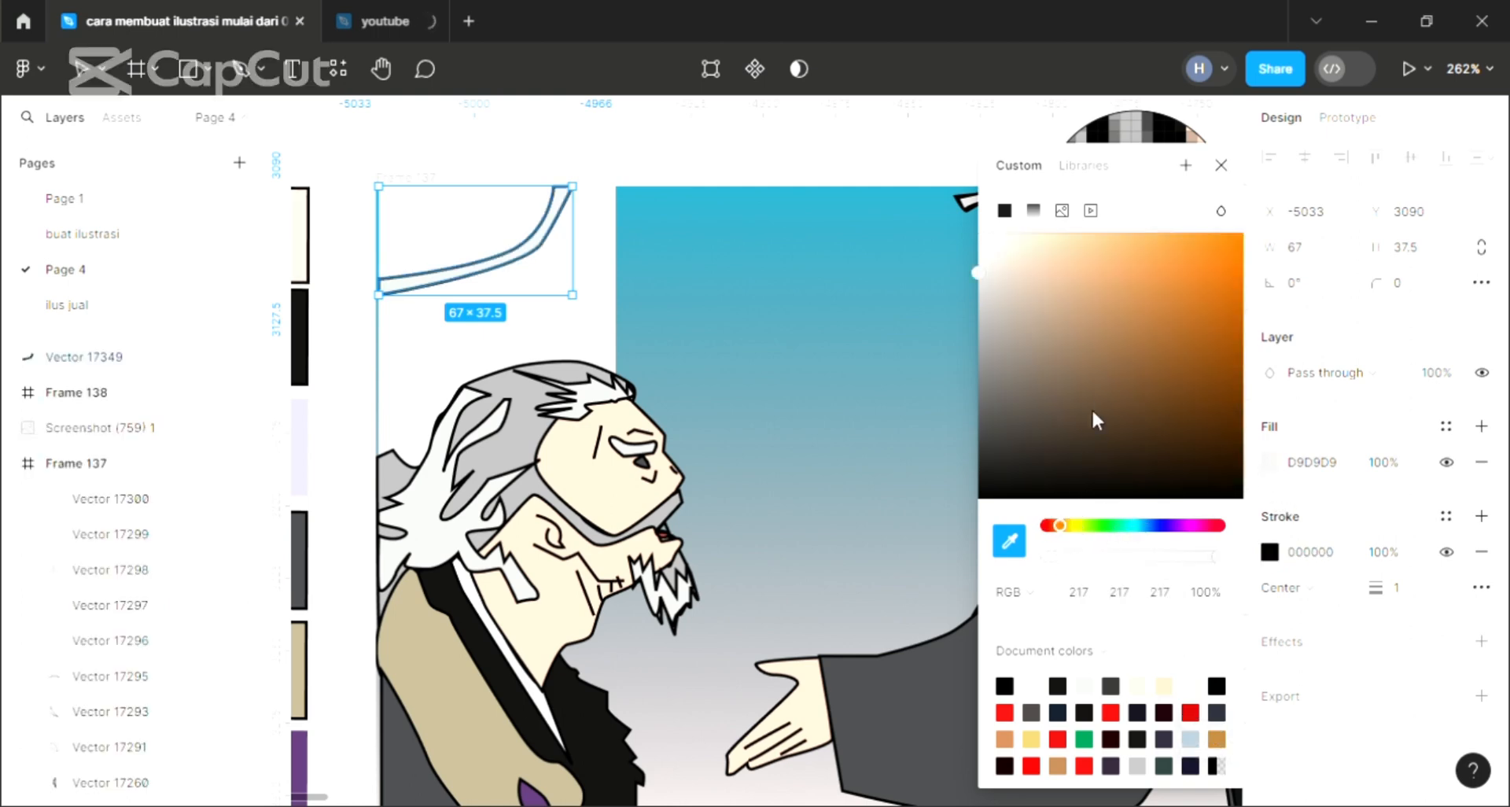
click(1126, 351)
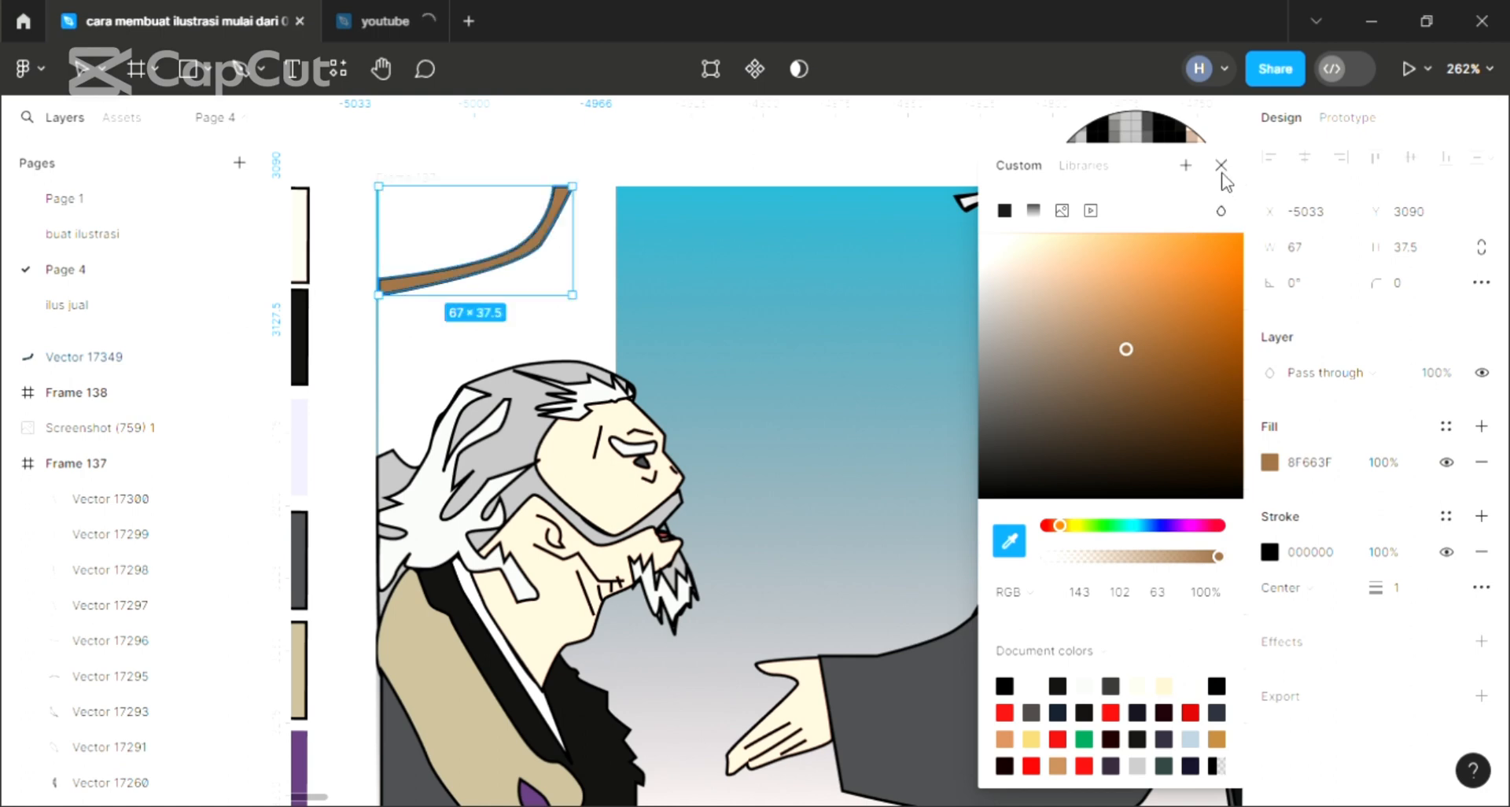
click(1221, 165)
key(i)
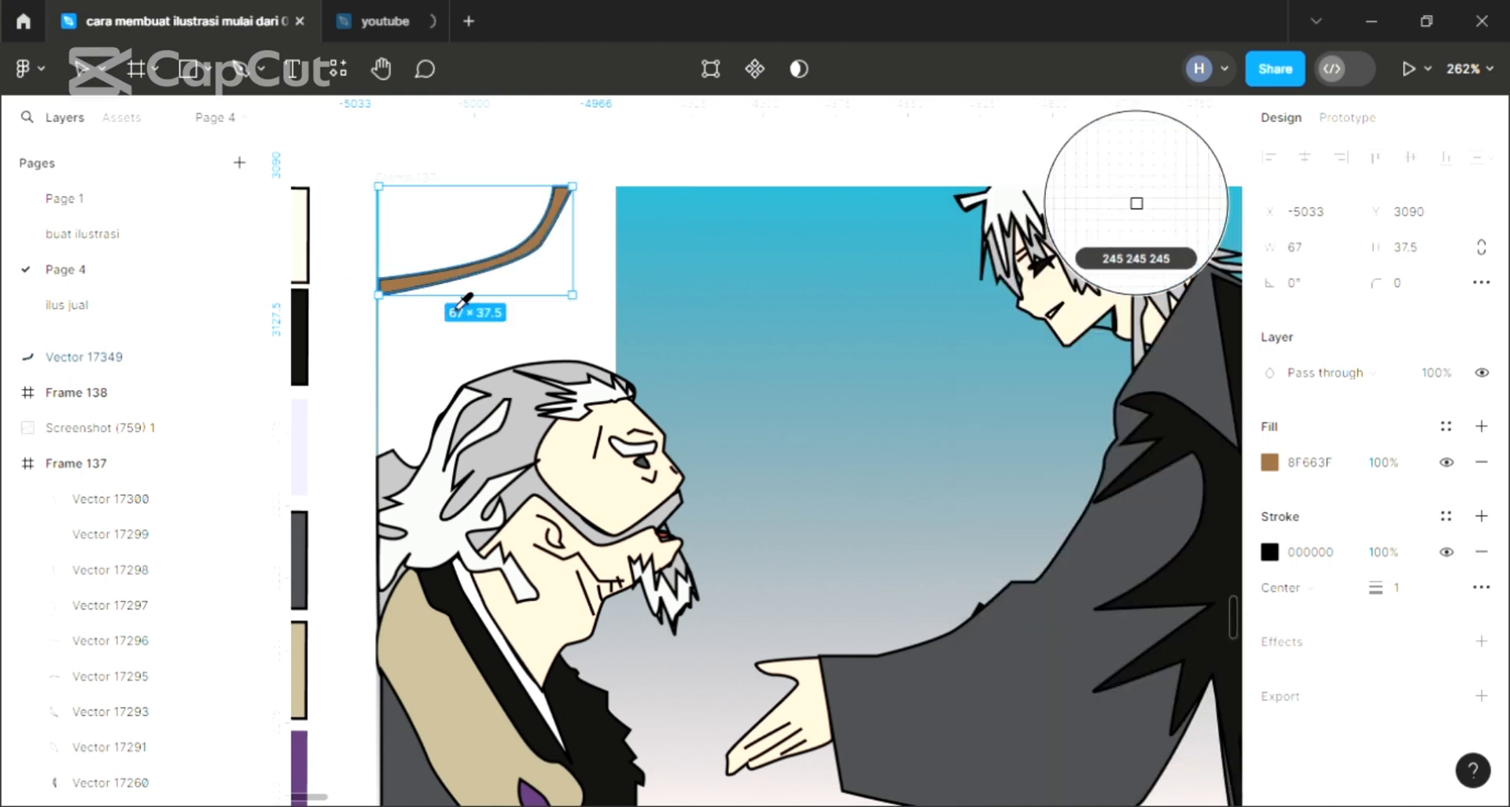
Duplicate the brown curved band above the bearded man and place the copy directly below it at Y 3113.
key(ctrl+d)
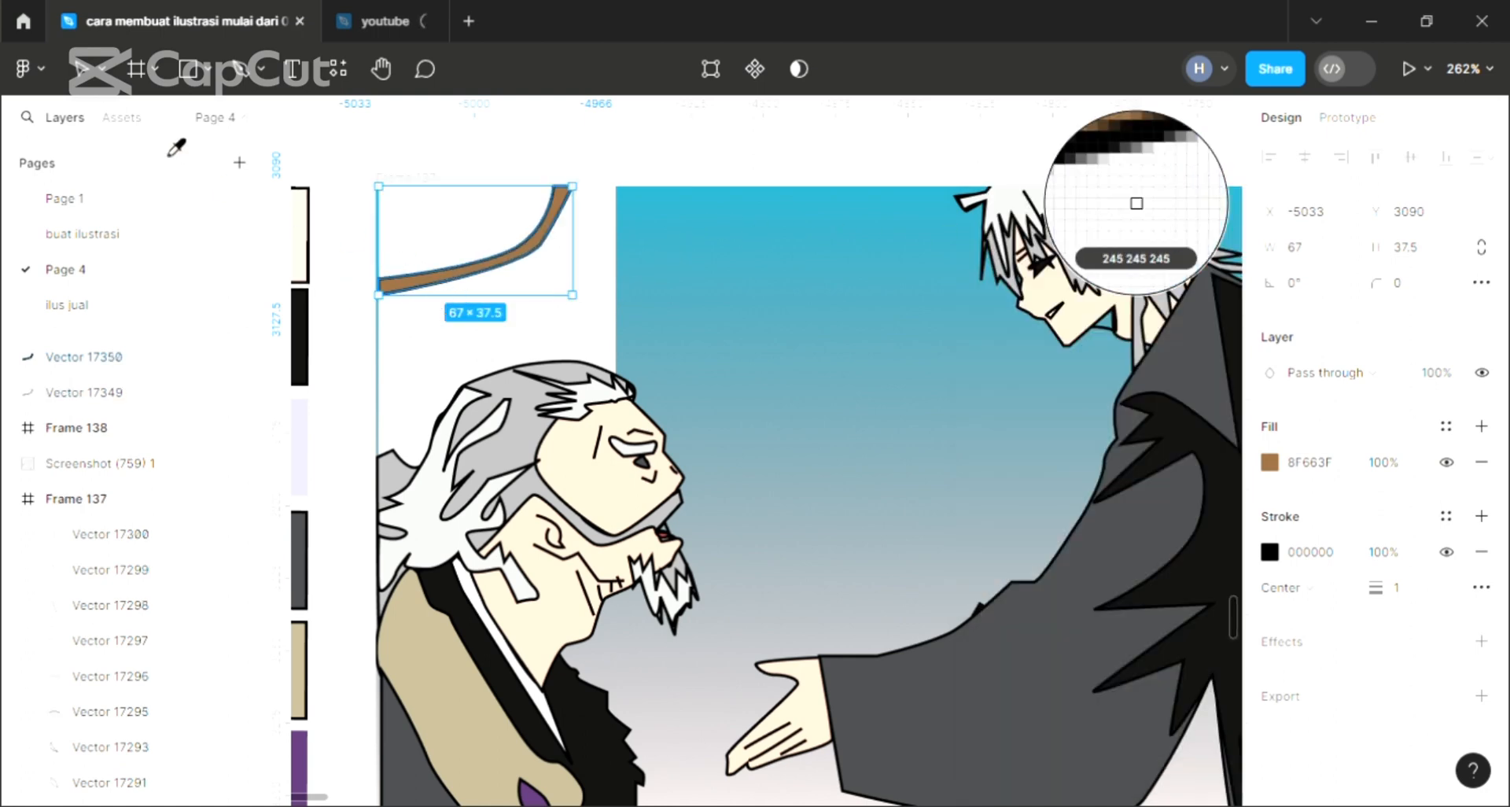
click(71, 80)
drag(470, 285, 469, 354)
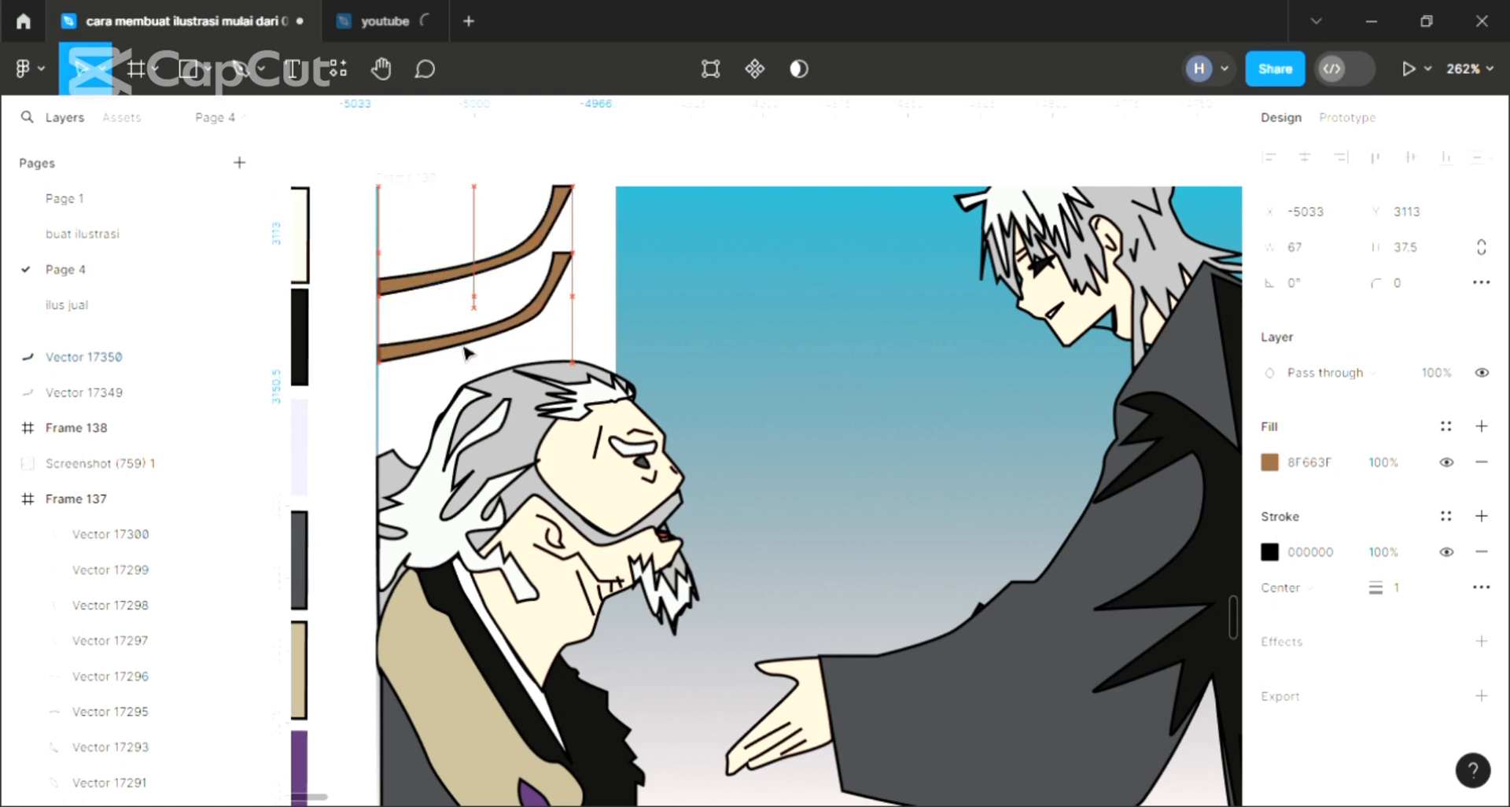
key(ctrl+d)
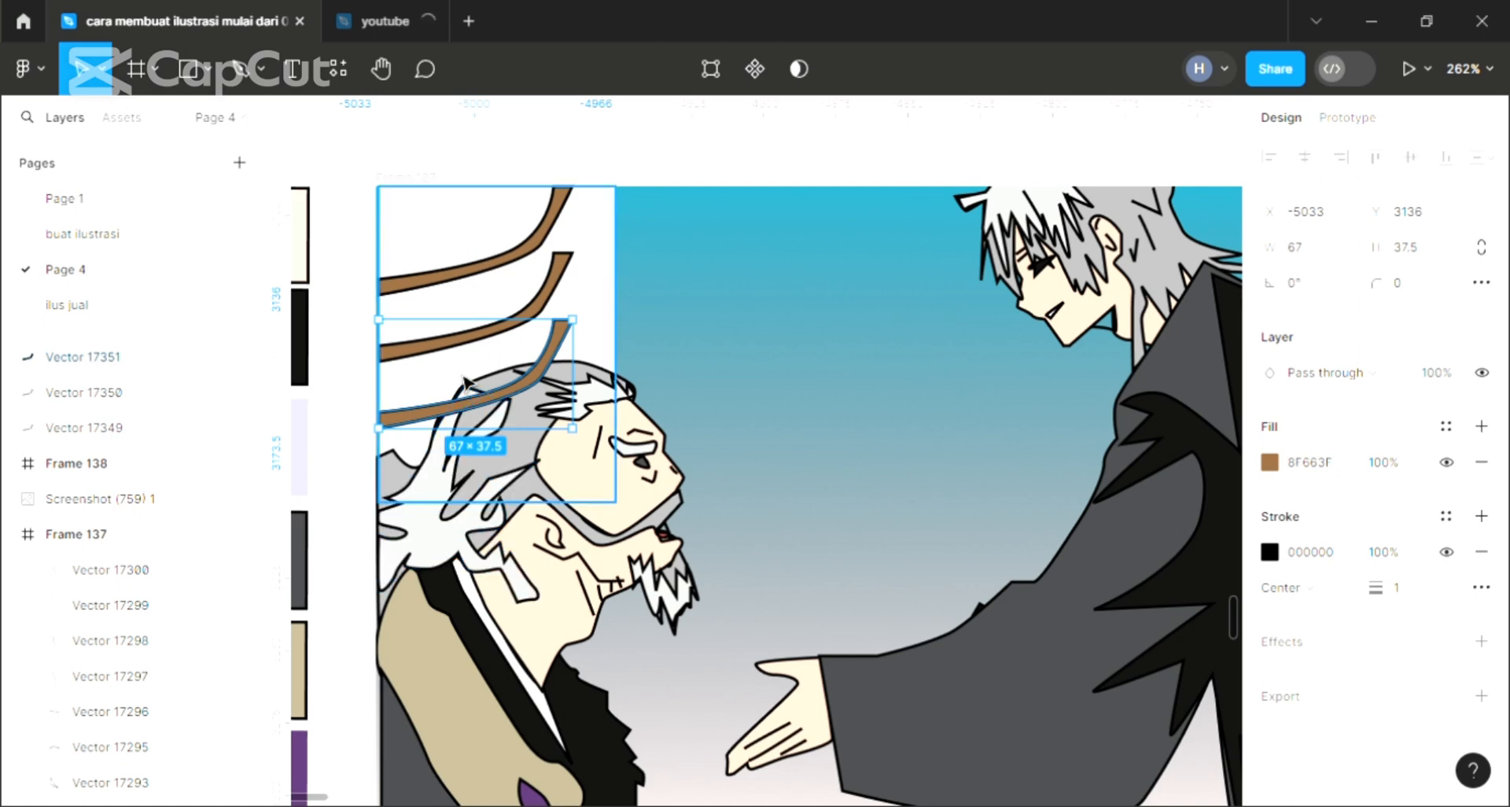
key(ctrl+z)
Draw a closed curved band of about 62.5 × 80 from the frame's upper-left corner down behind the bearded man with the Pen tool, and add a fill.
click(600, 291)
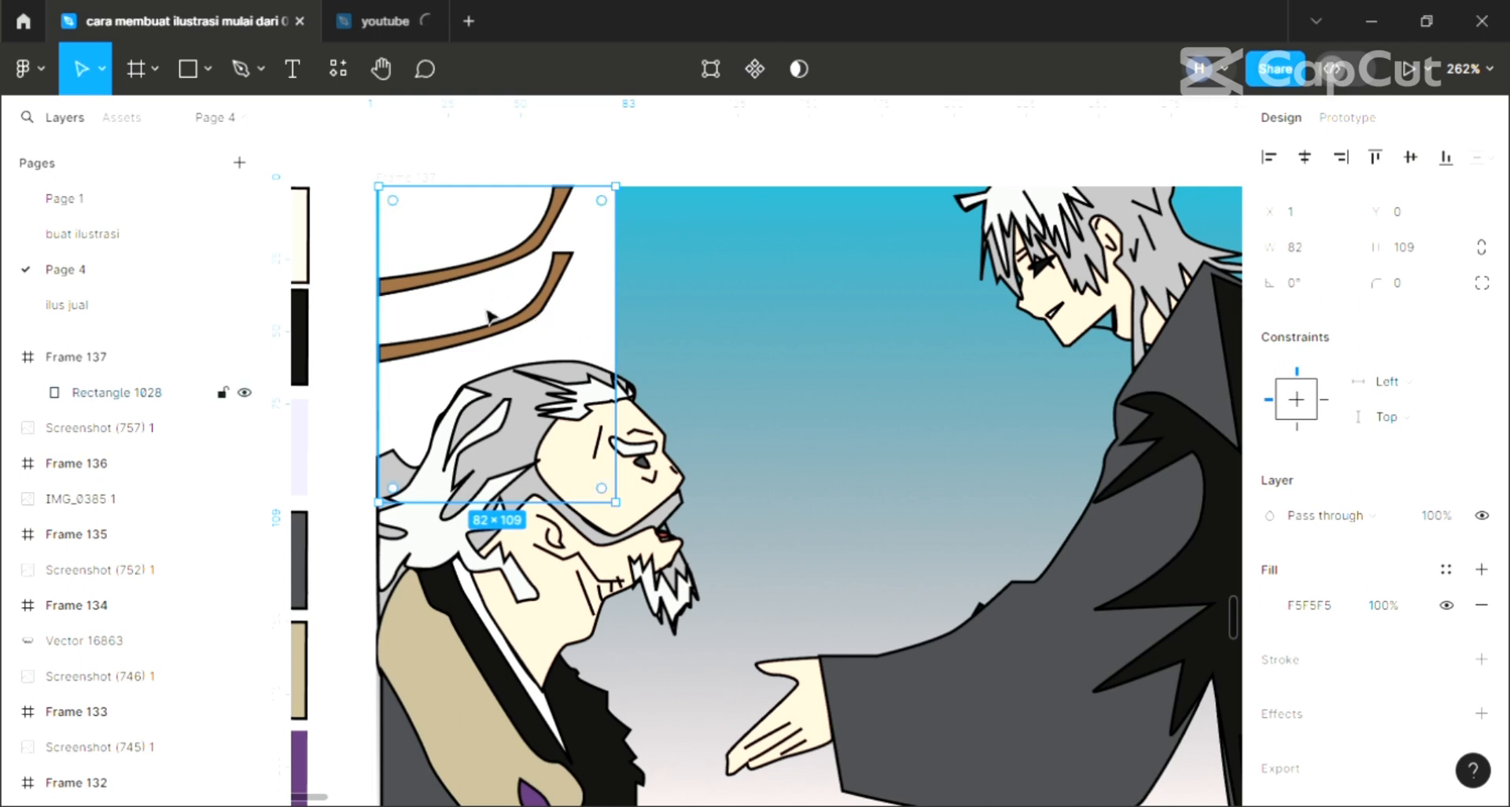
click(239, 69)
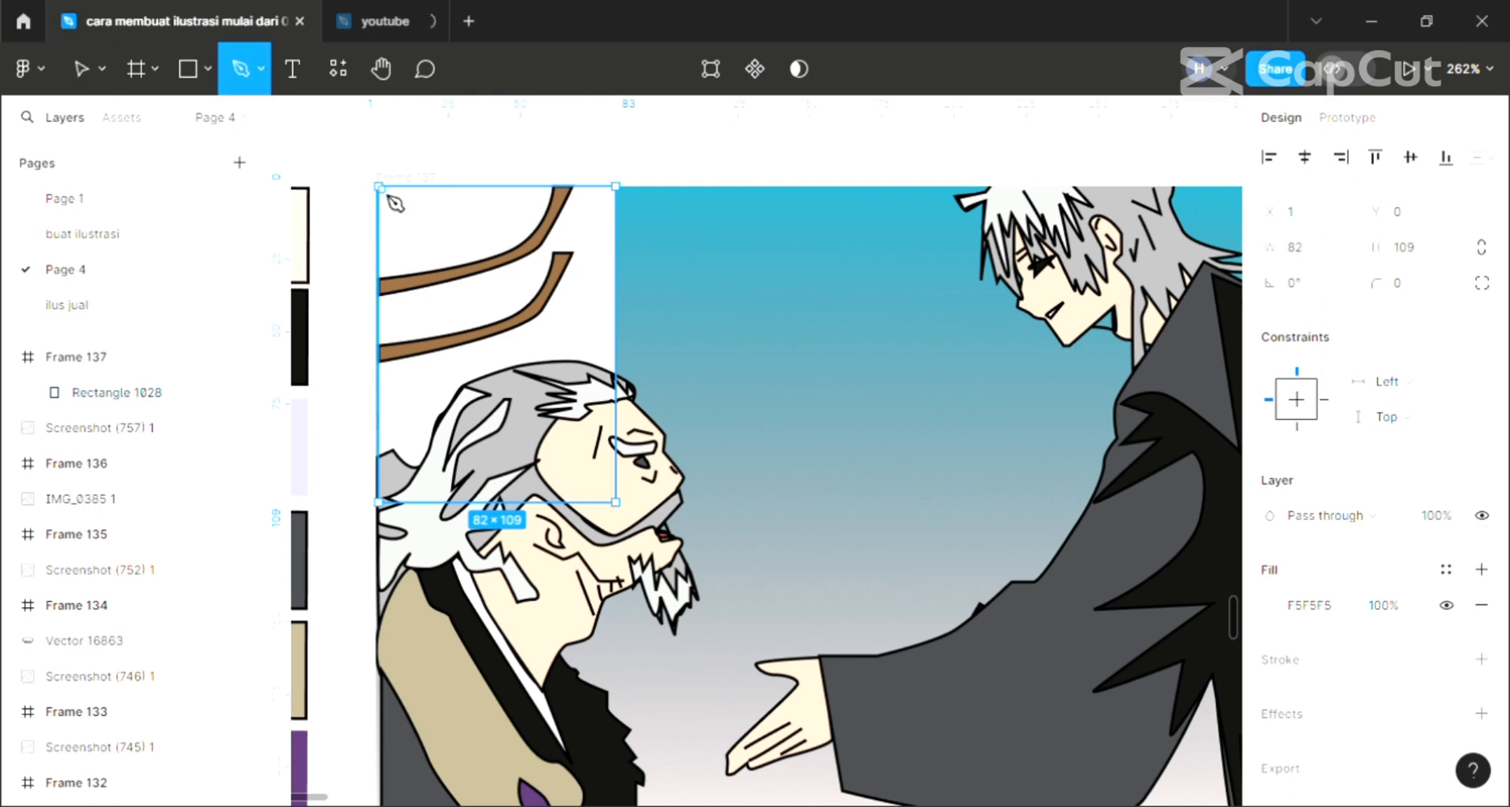
click(380, 190)
drag(446, 329, 486, 374)
click(561, 420)
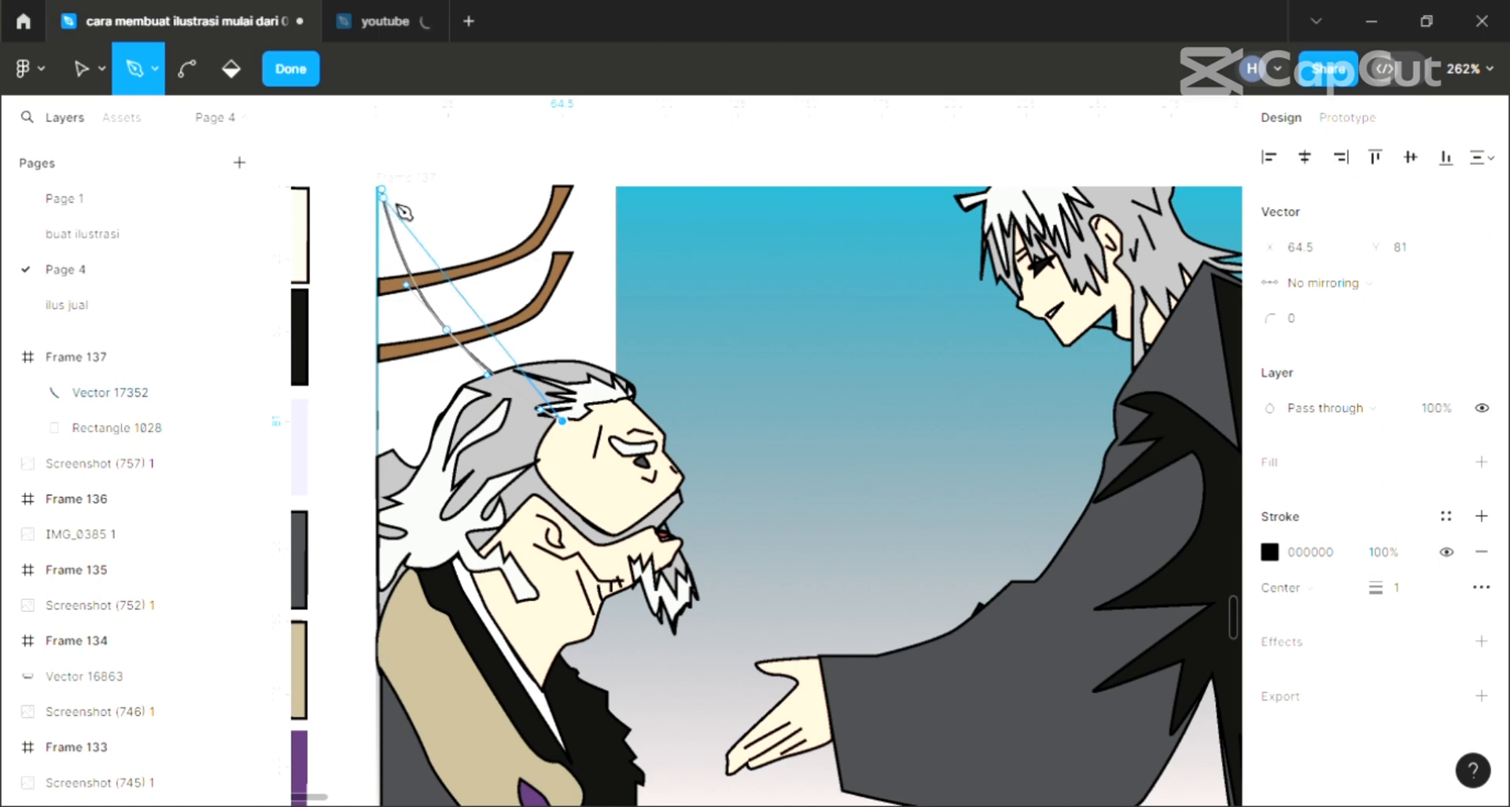
click(447, 310)
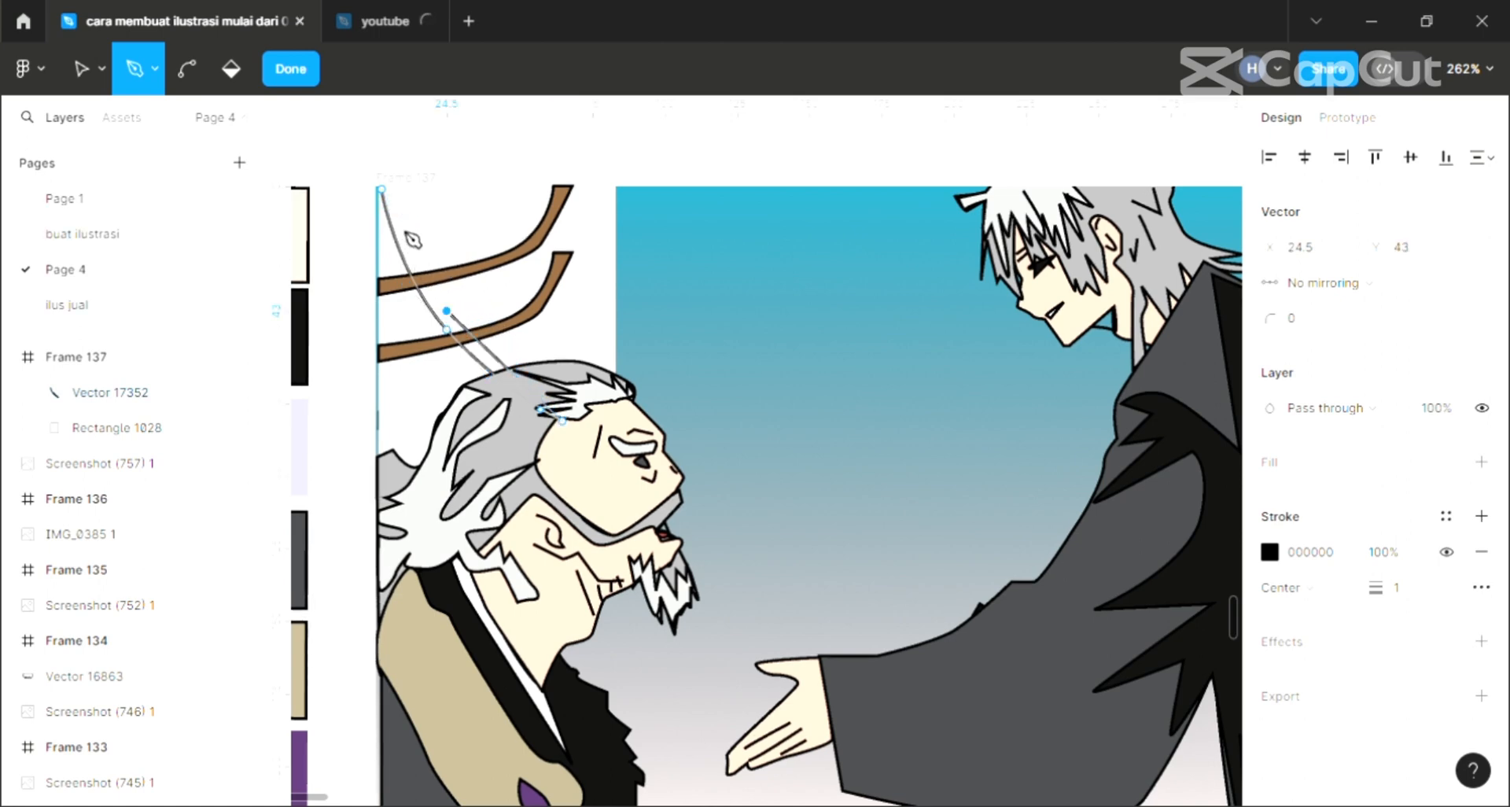
click(399, 210)
click(395, 194)
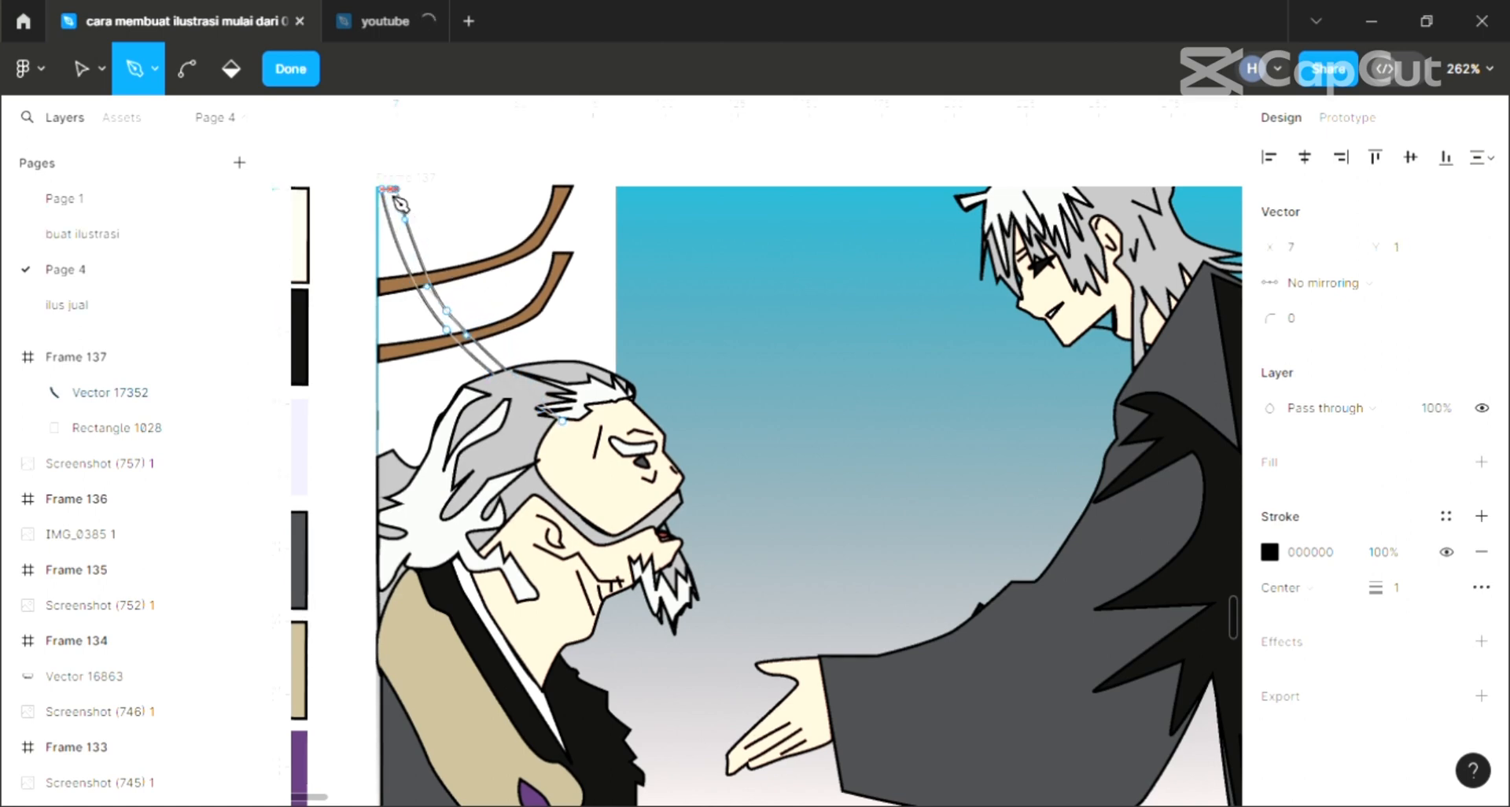
click(384, 190)
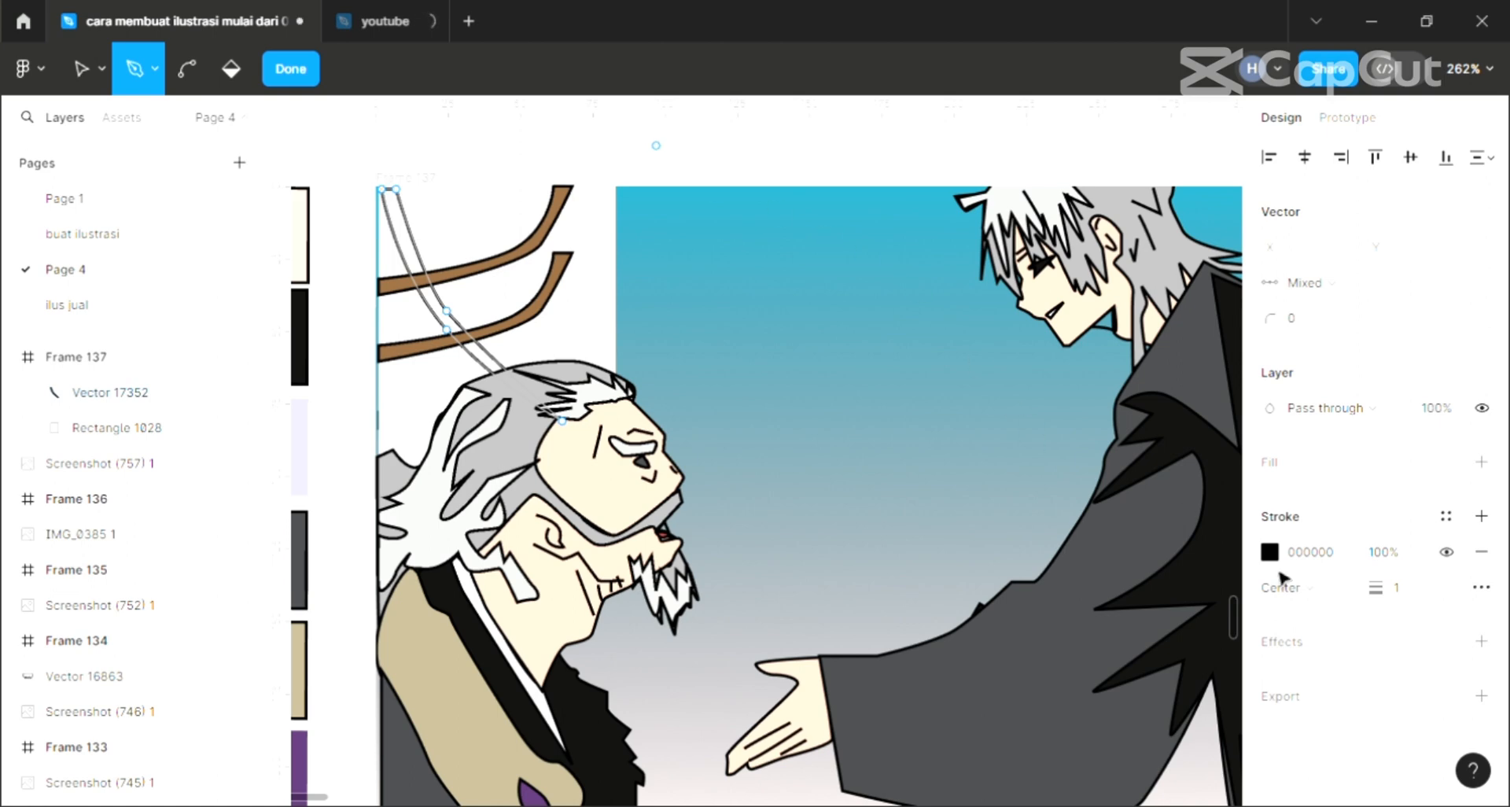
key(Escape)
click(1481, 570)
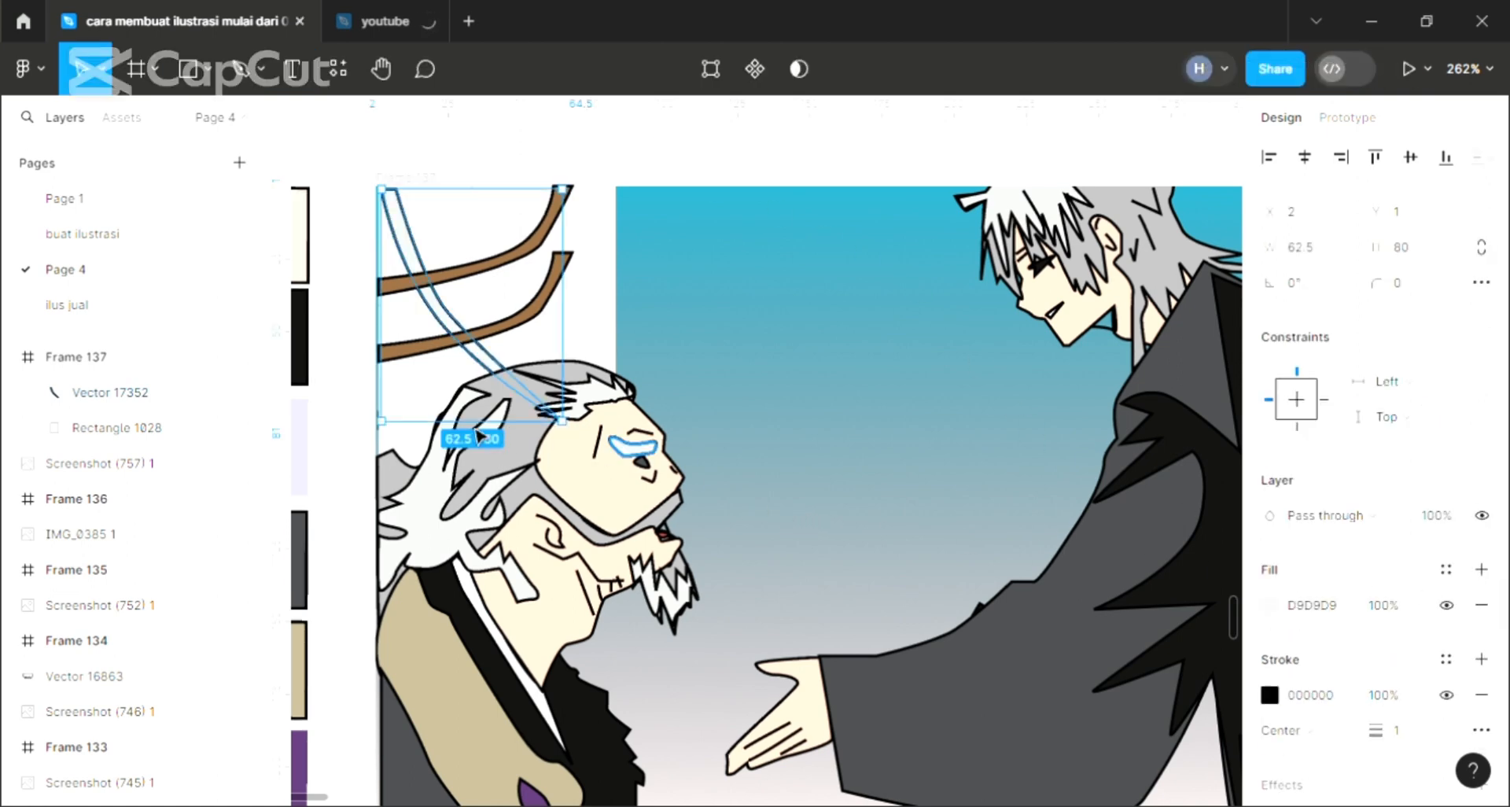
Fill the descending band with brown 8F663F, then duplicate it and place the copy beside it at X 22, Y -17.
click(428, 294)
key(ctrl+d)
mouse_move(433, 307)
mouse_down()
mouse_move(568, 309)
mouse_move(511, 306)
mouse_move(533, 294)
mouse_up()
drag(519, 270, 555, 227)
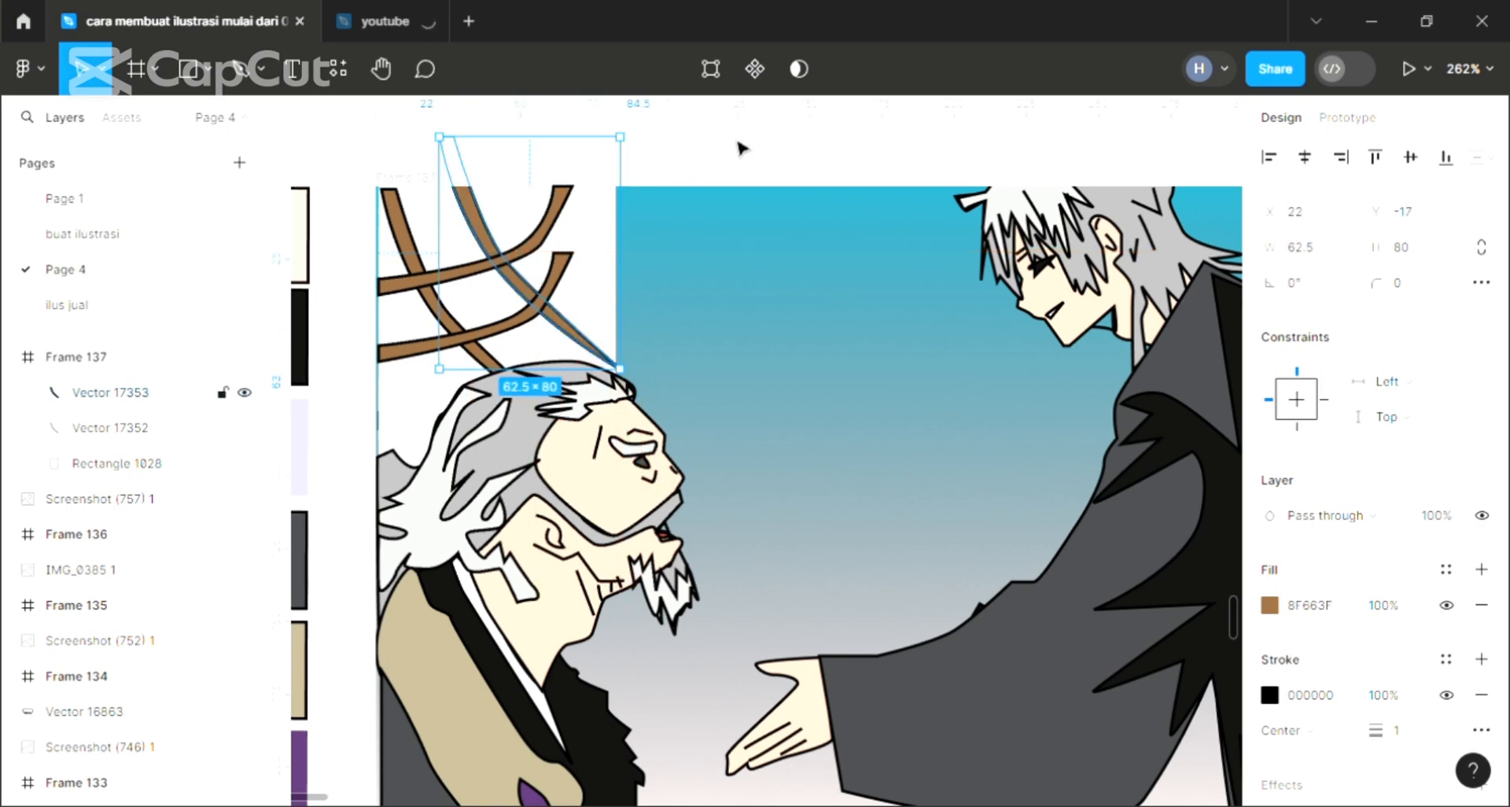
key(Escape)
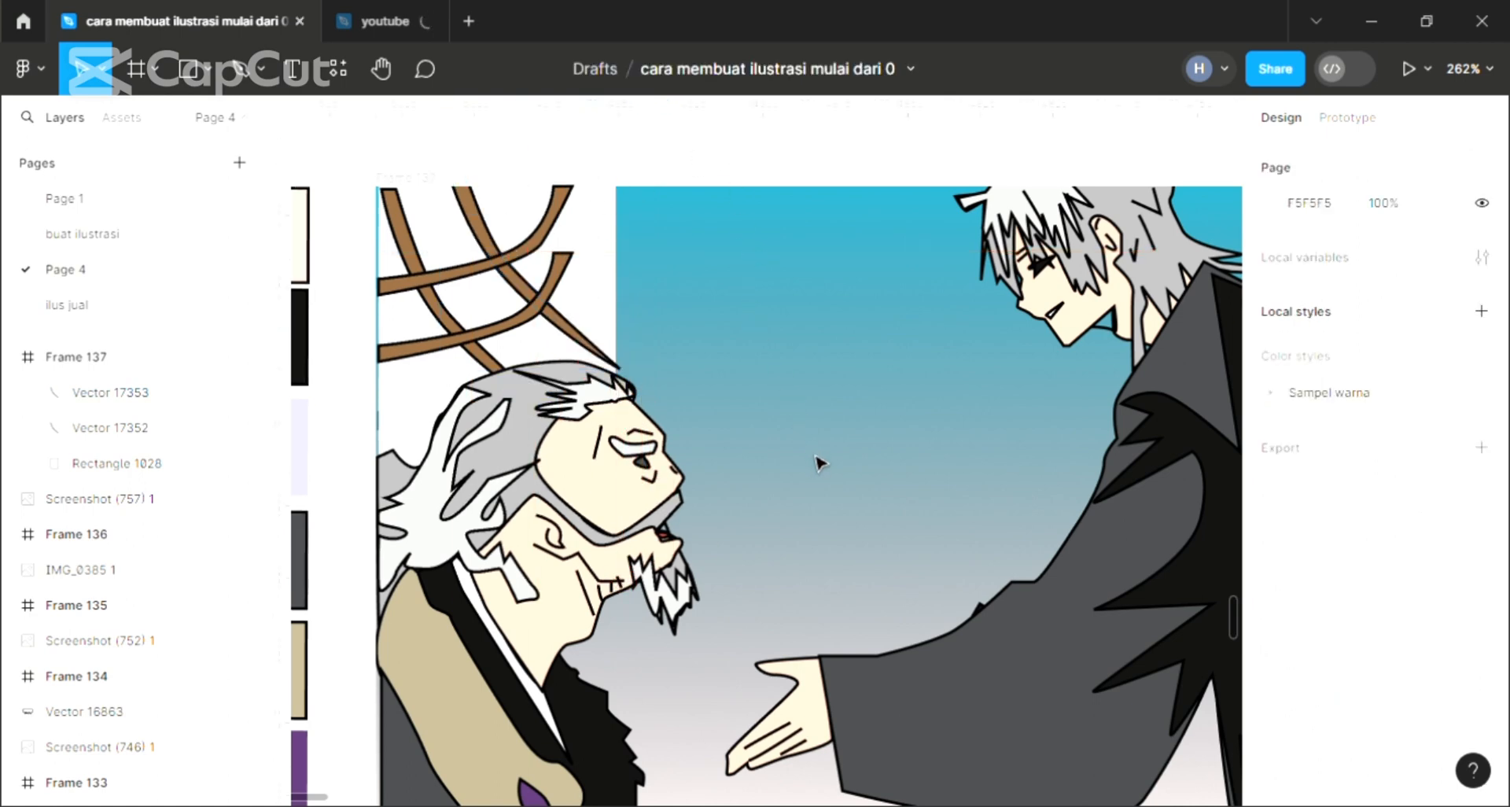
Draw a vertical rectangle about 64 high across the curved bands, narrow it to 5, and place it at X 36.
scroll(815, 457, down, 3)
scroll(814, 456, right, 3)
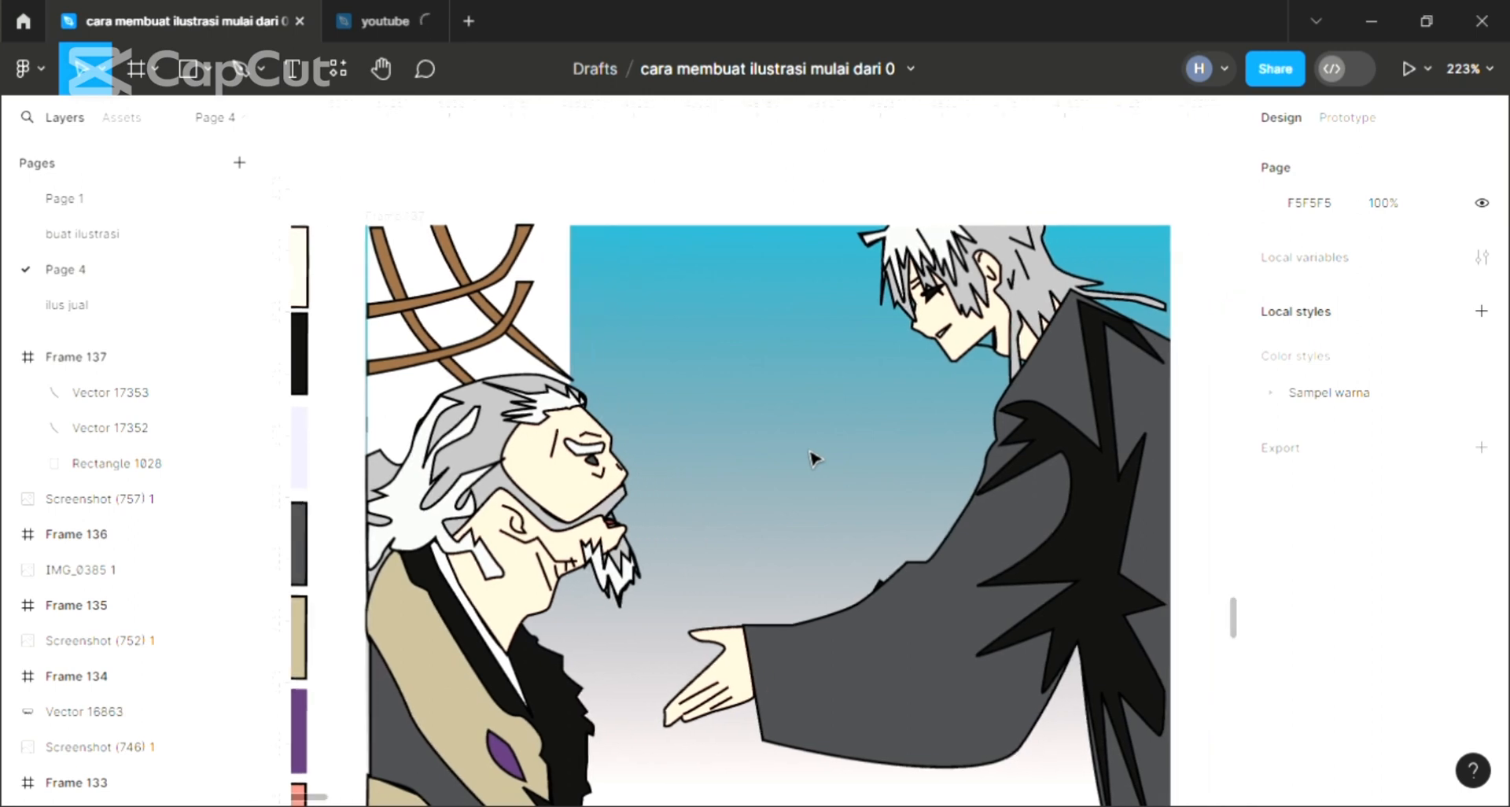
scroll(815, 456, right, 1)
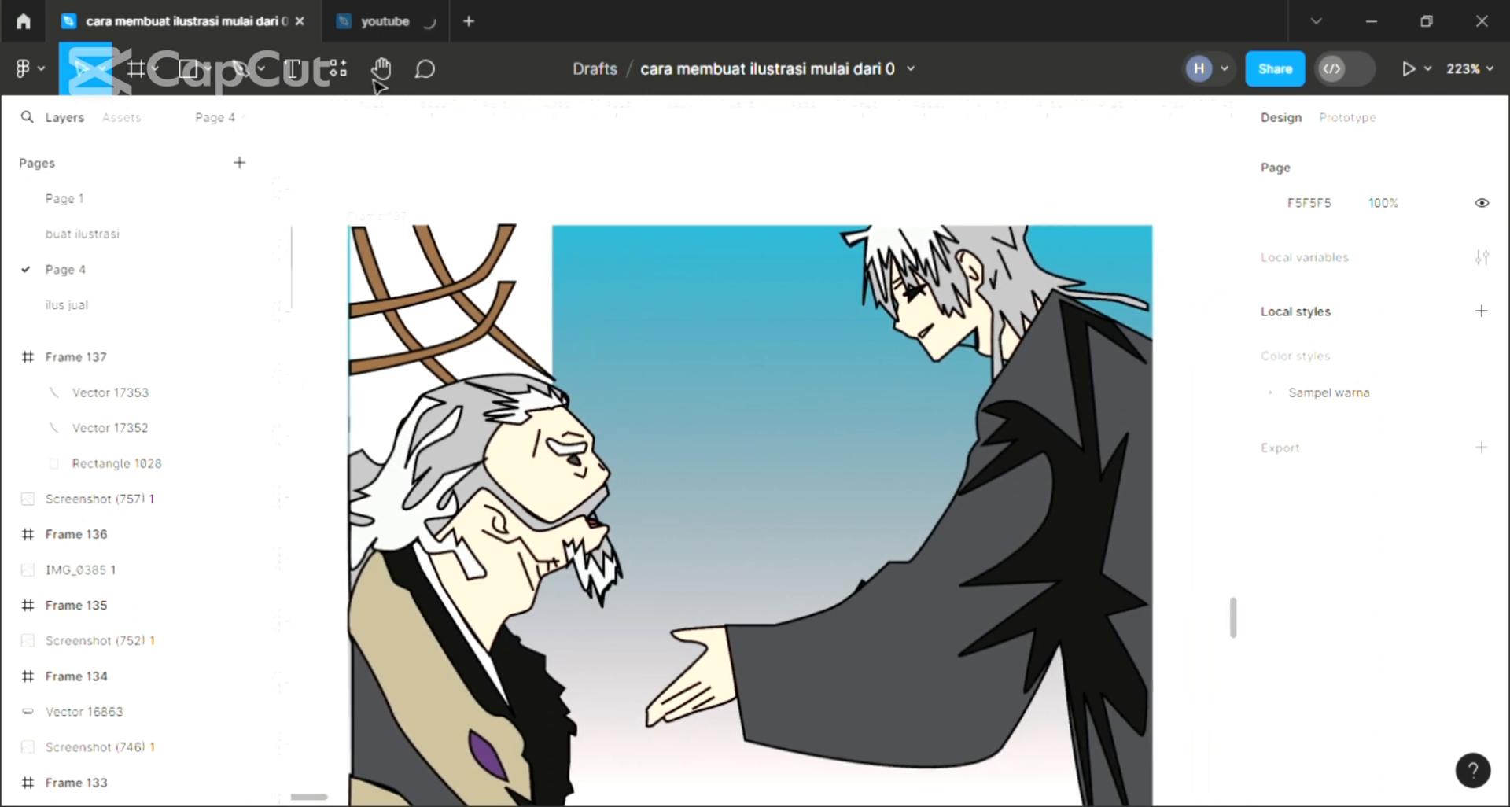
click(189, 69)
drag(408, 225, 430, 389)
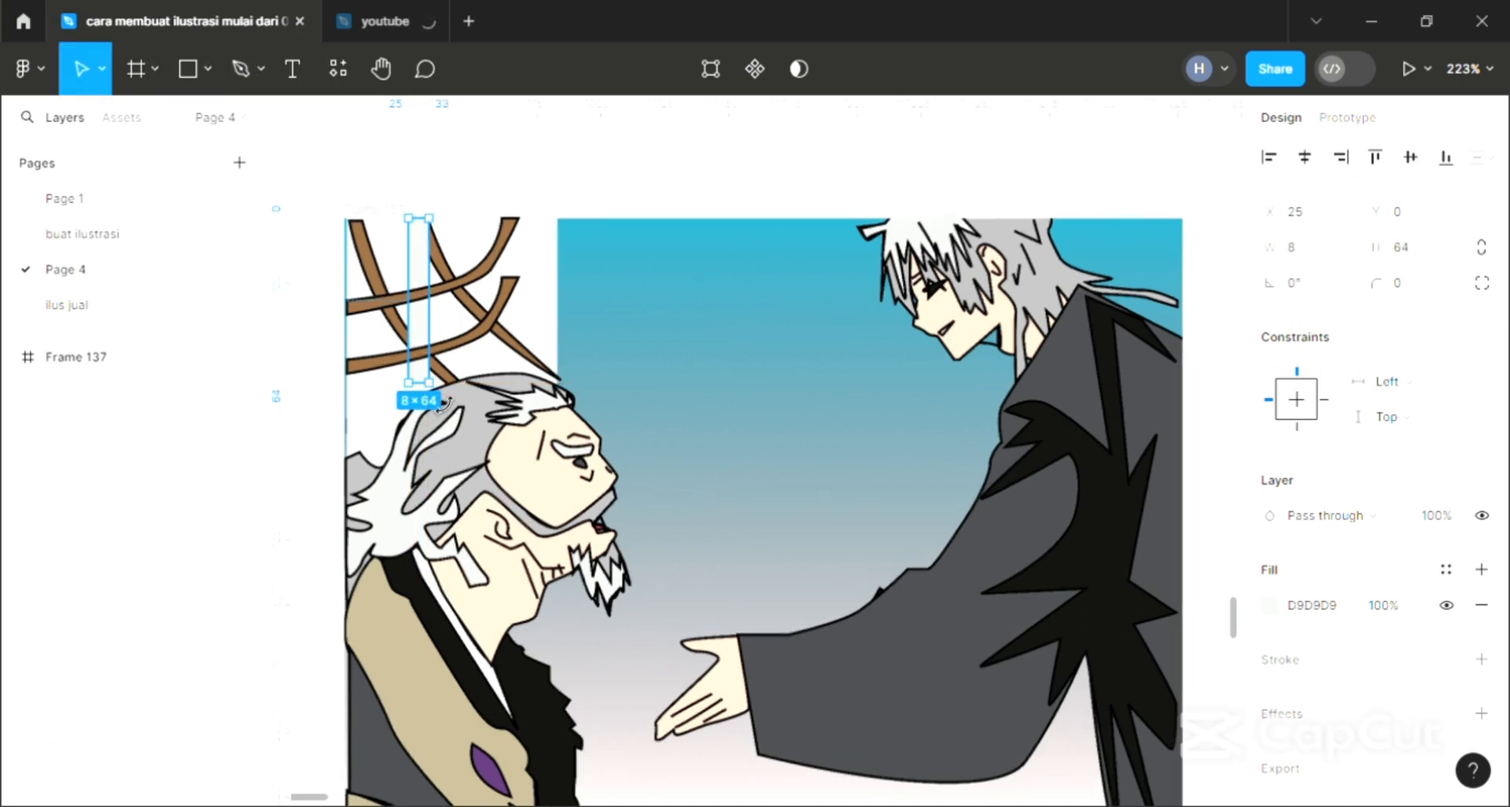
scroll(427, 386, up, 3)
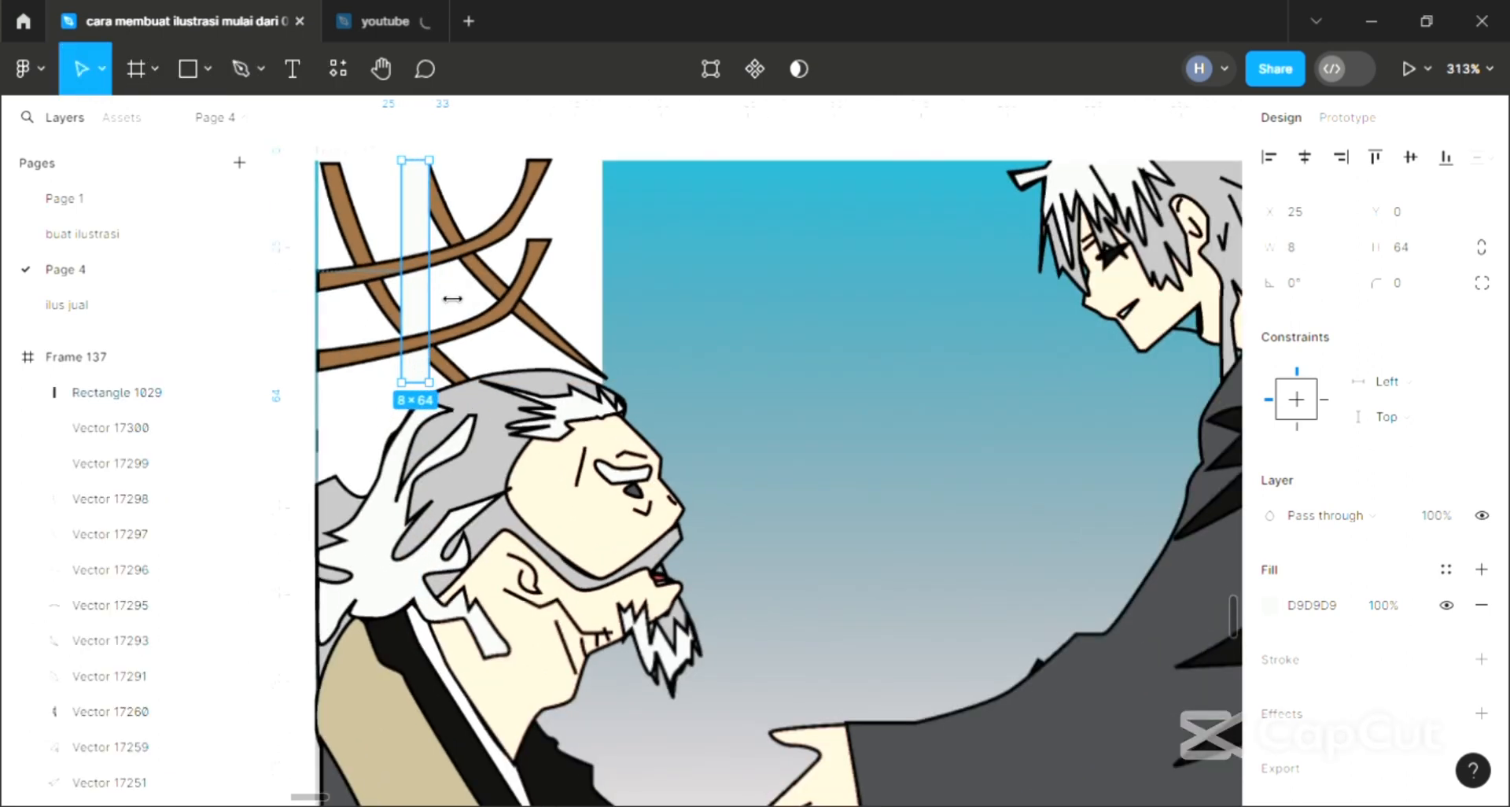
mouse_move(432, 296)
mouse_down()
mouse_move(456, 298)
mouse_move(453, 312)
mouse_up()
Fill the narrow vertical bar with brown 8F663F sampled from a curved band.
key(i)
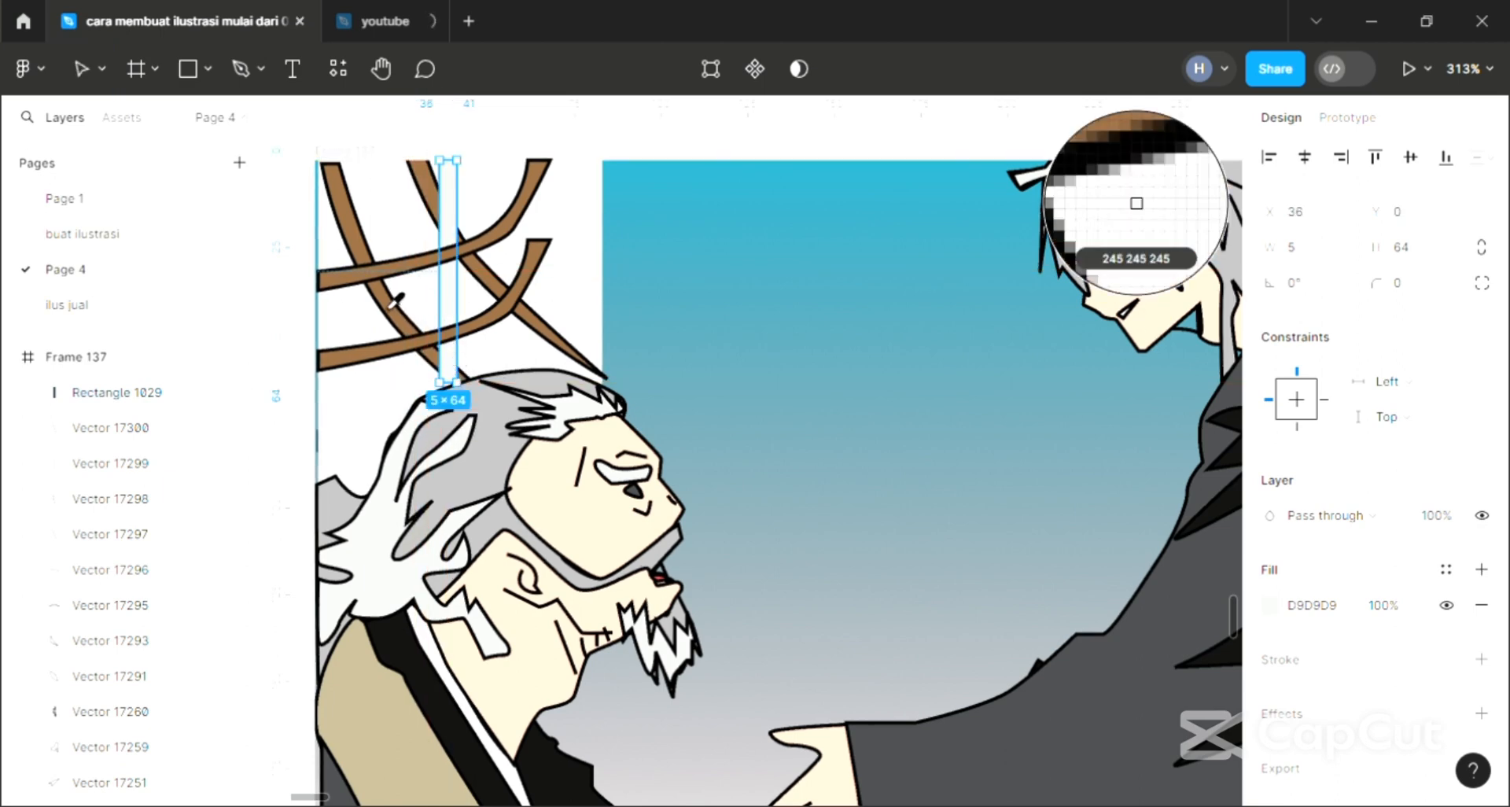
click(397, 302)
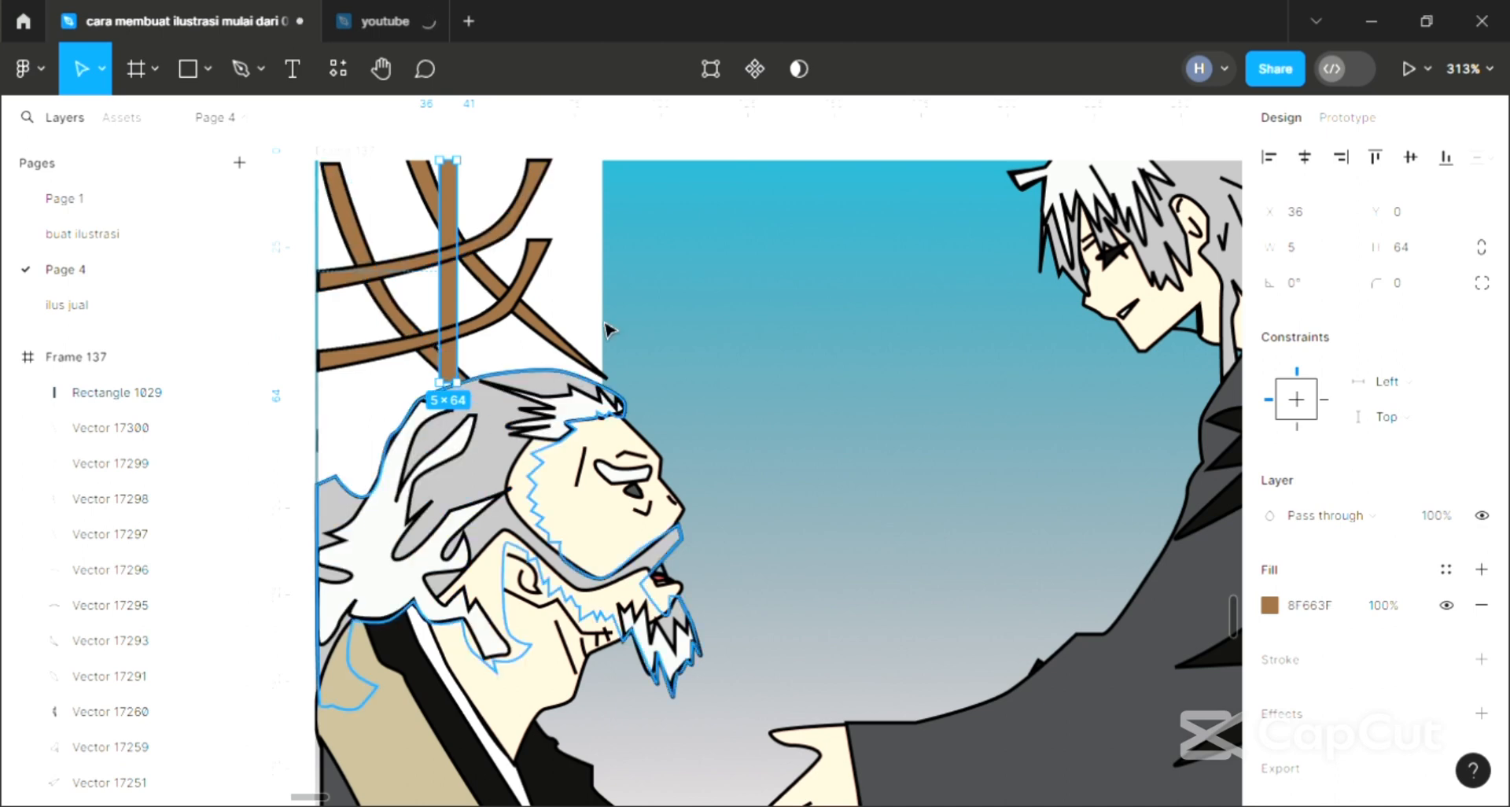
key(Escape)
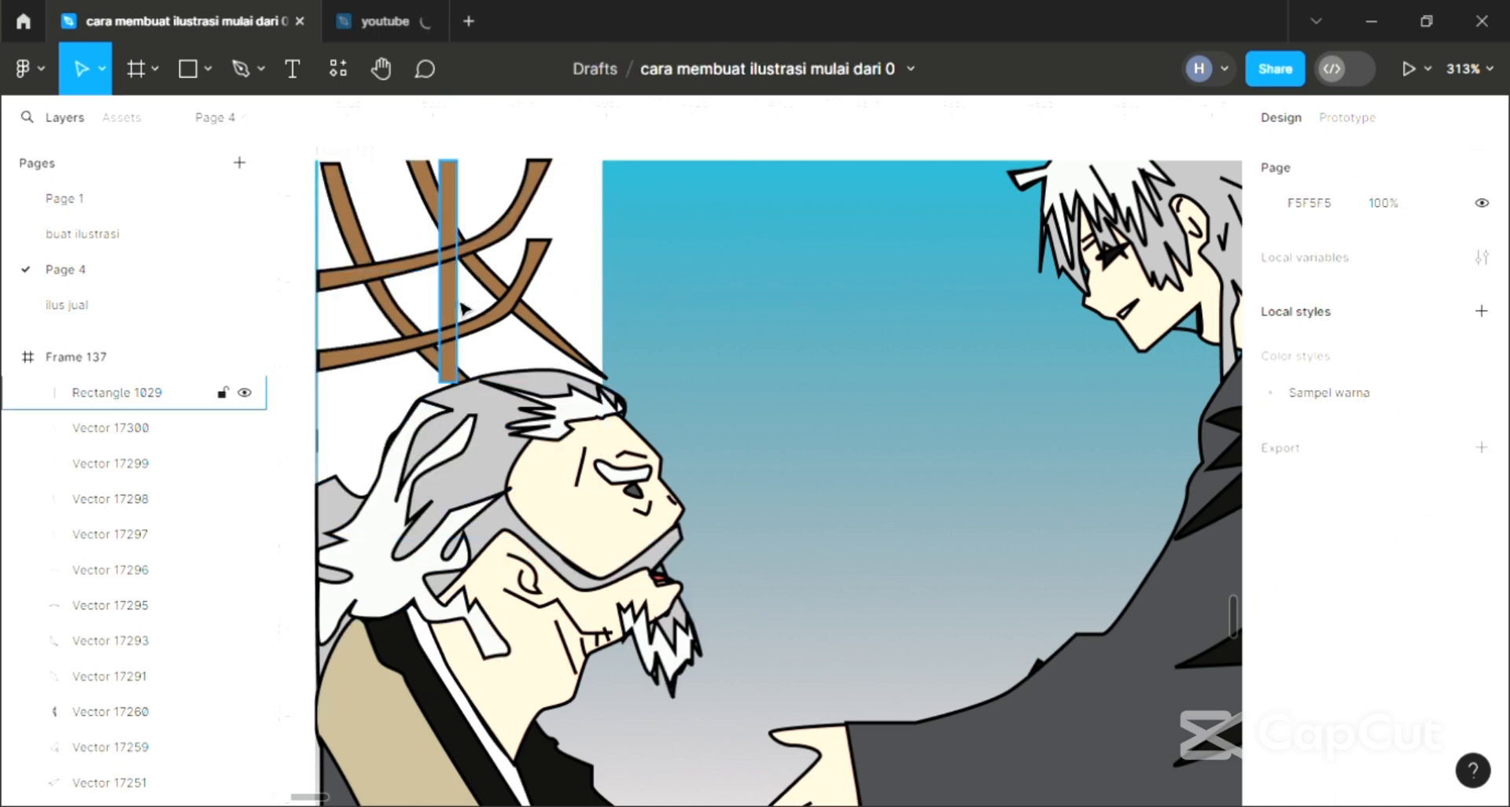
click(457, 326)
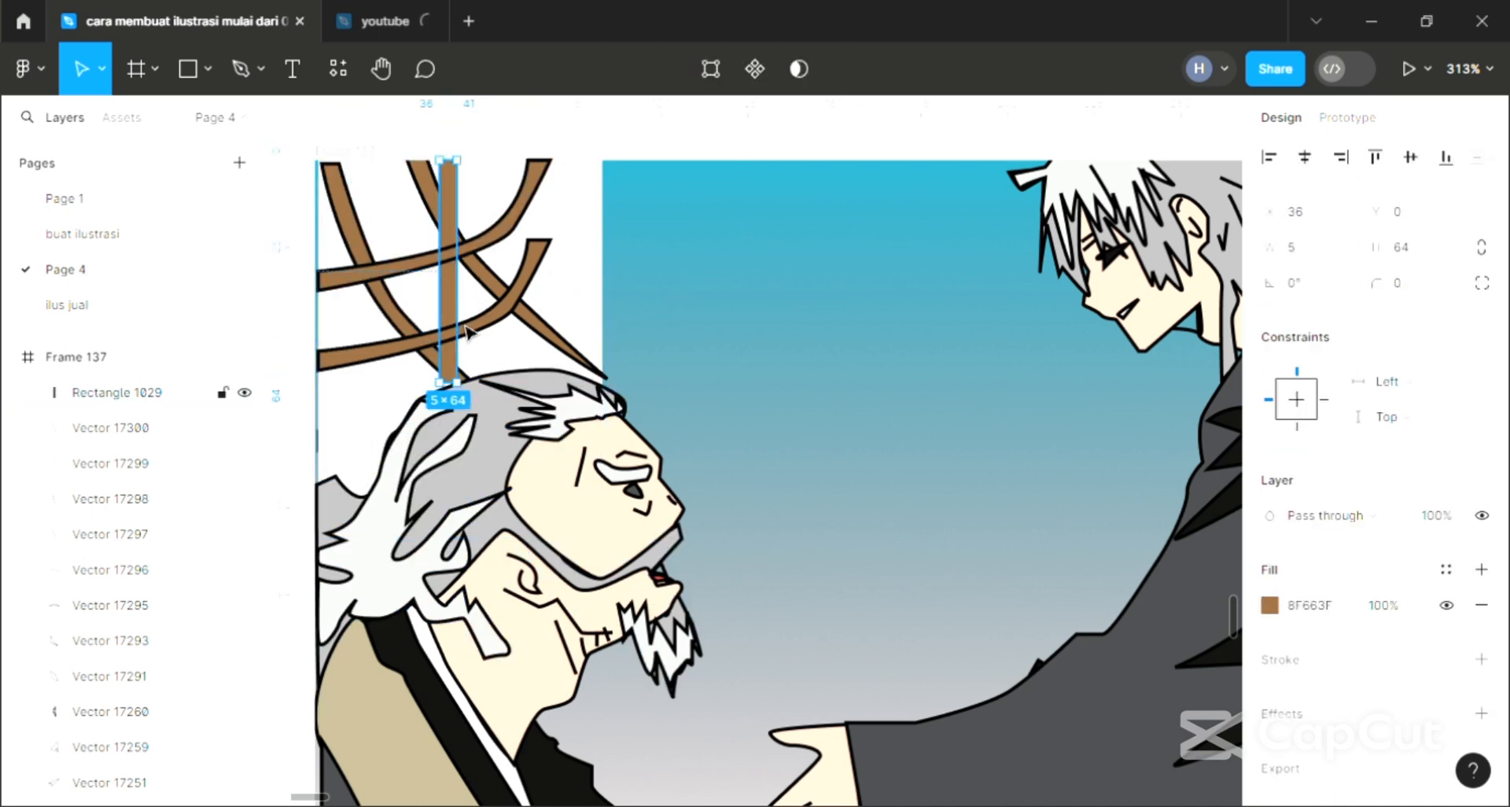
scroll(384, 320, down, 3)
click(521, 299)
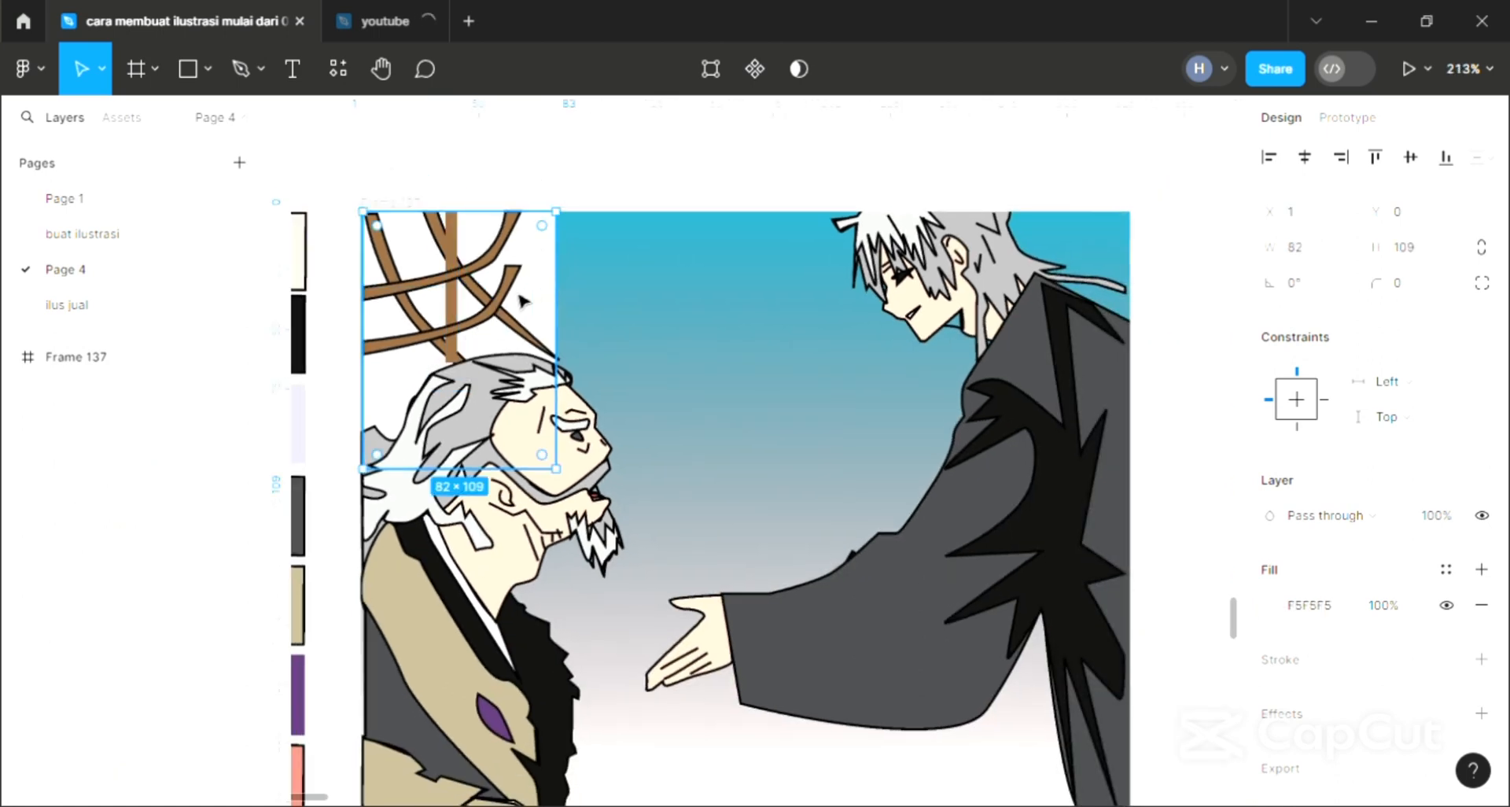
click(621, 247)
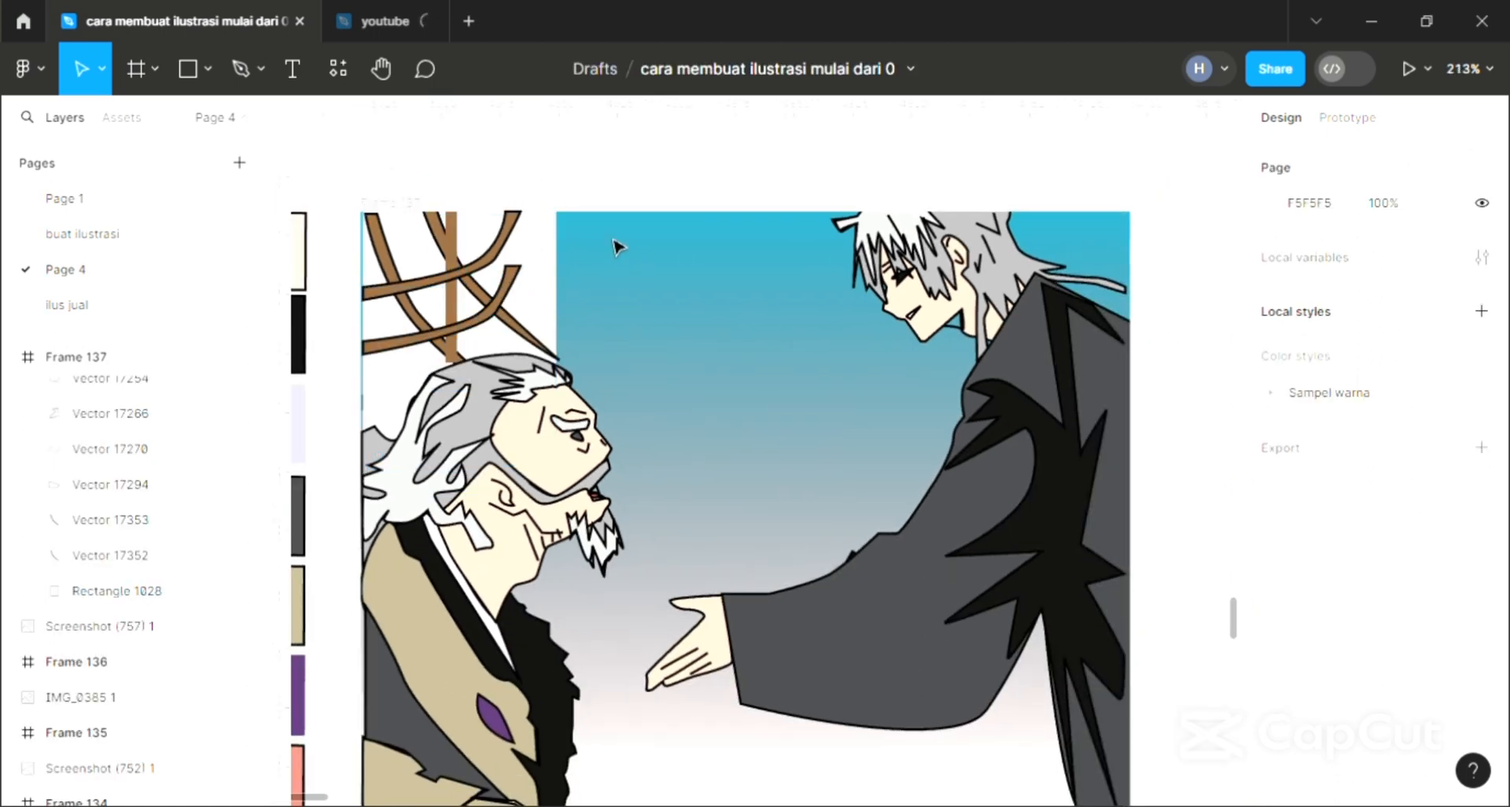
click(460, 256)
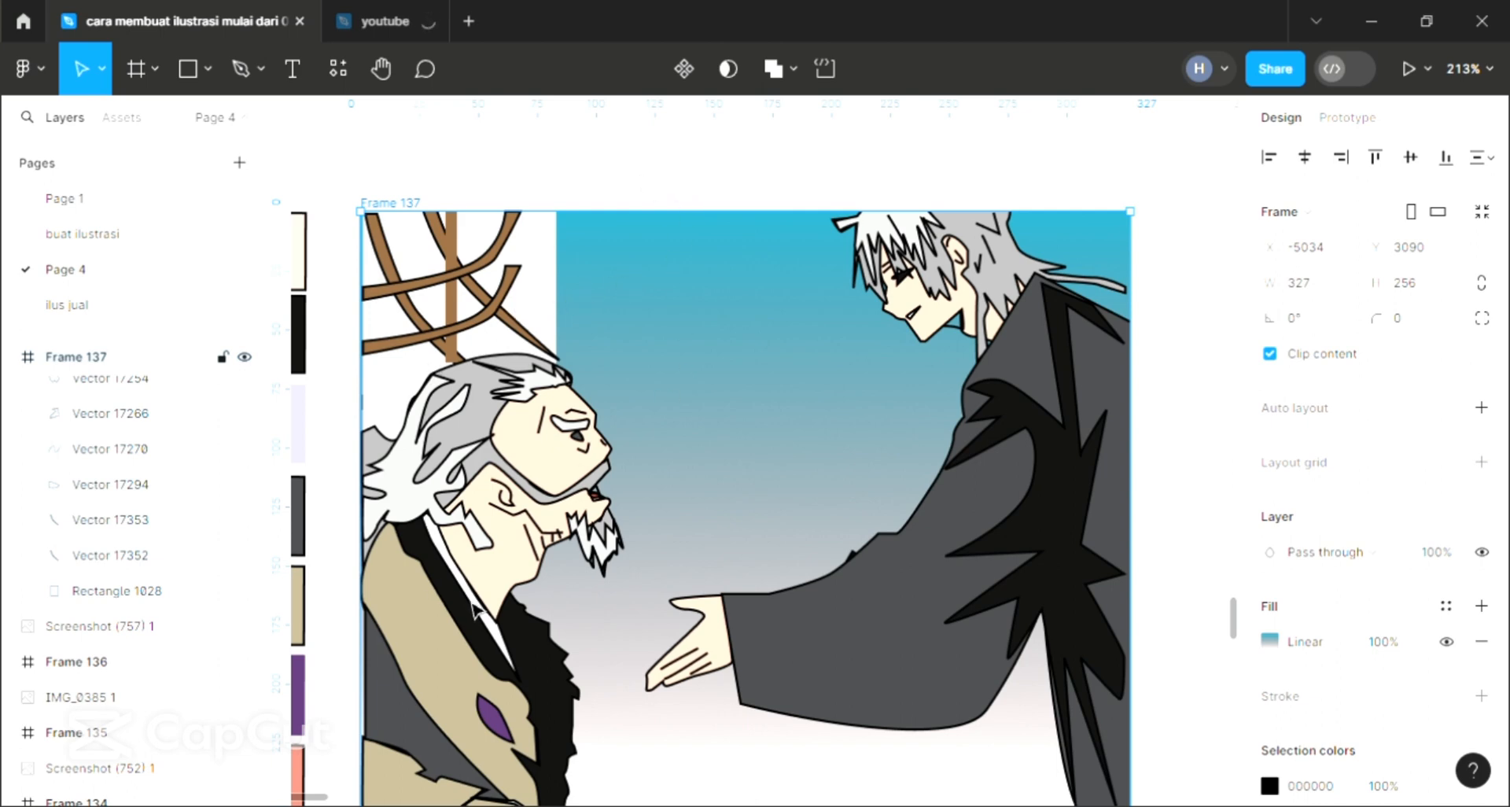
click(1220, 672)
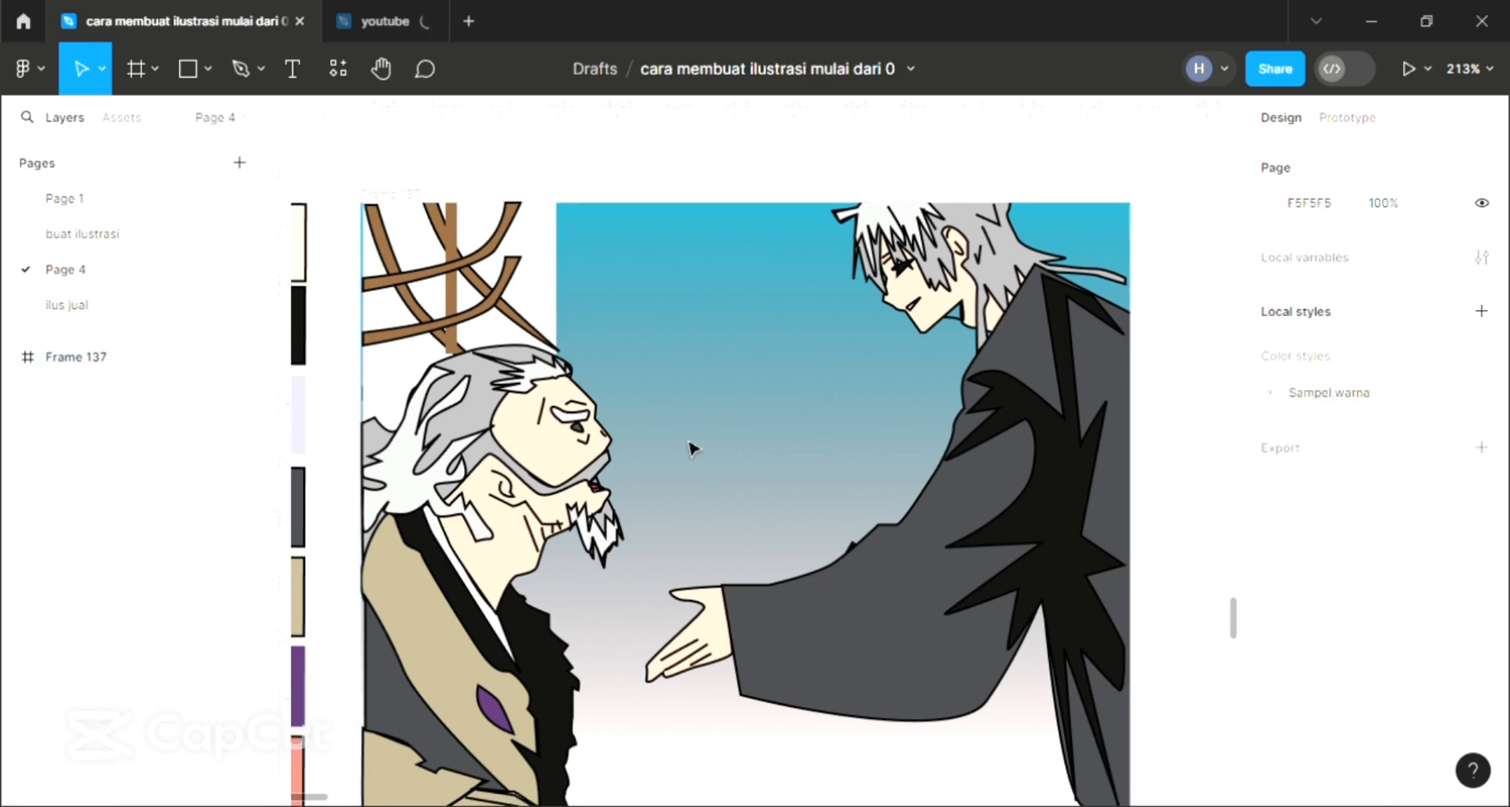
scroll(691, 445, down, 3)
scroll(522, 253, up, 1)
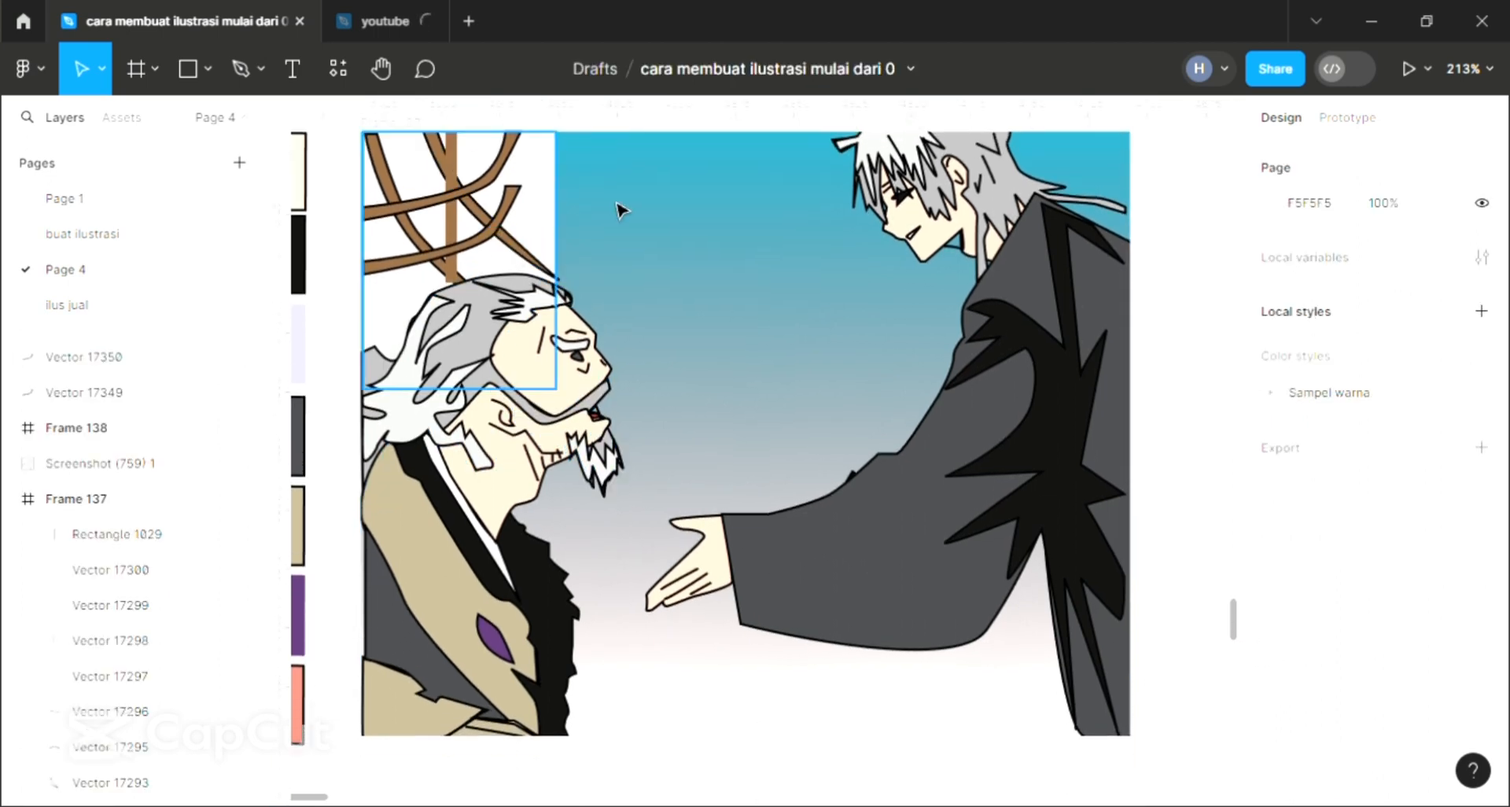
Duplicate the brown bands, vertical bar and F5F5F5 rectangle, move the copies to the frame's upper-right corner, and send them behind the standing man.
click(529, 186)
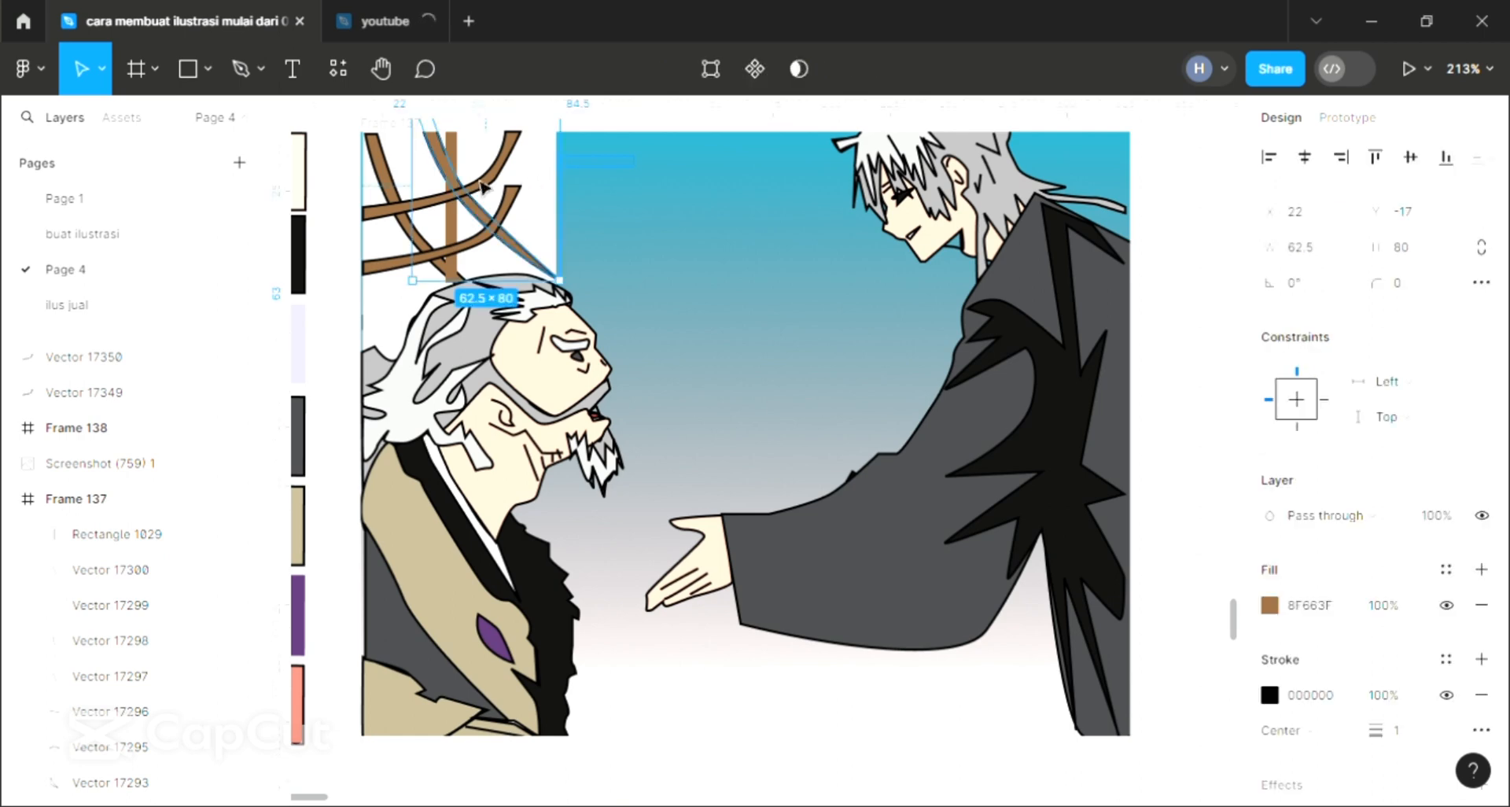
drag(445, 189, 674, 273)
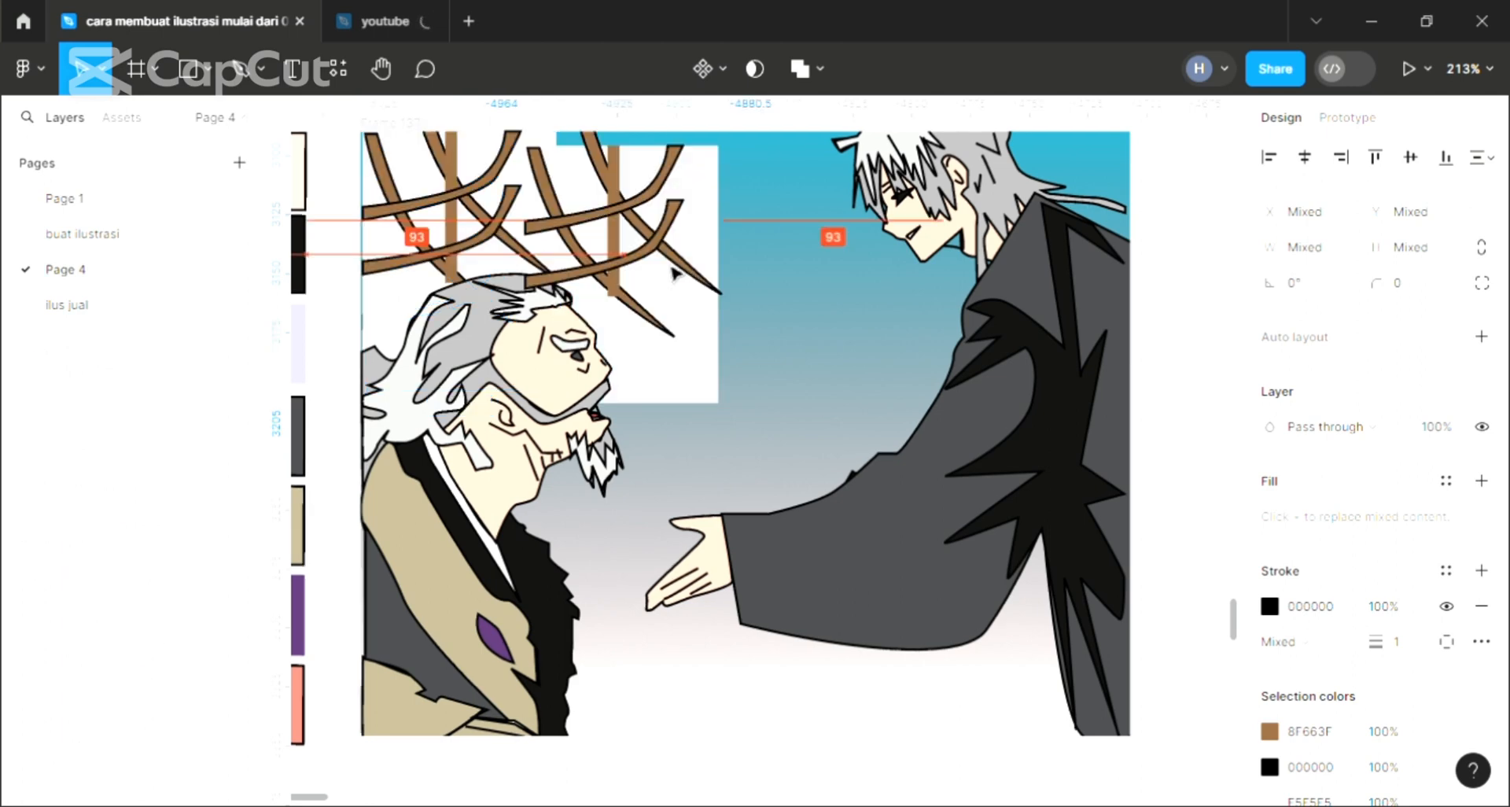
drag(793, 287, 1022, 241)
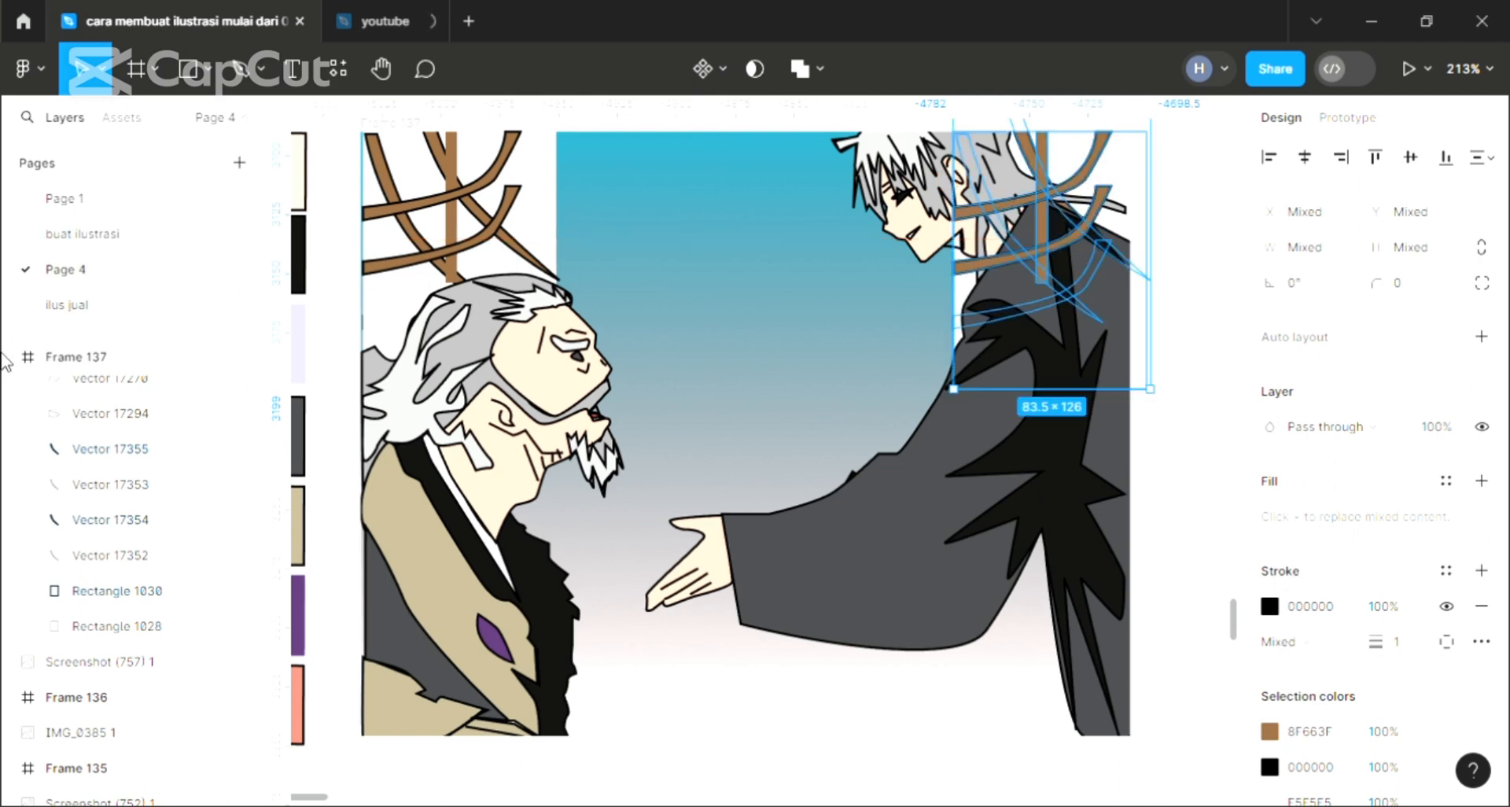
key([)
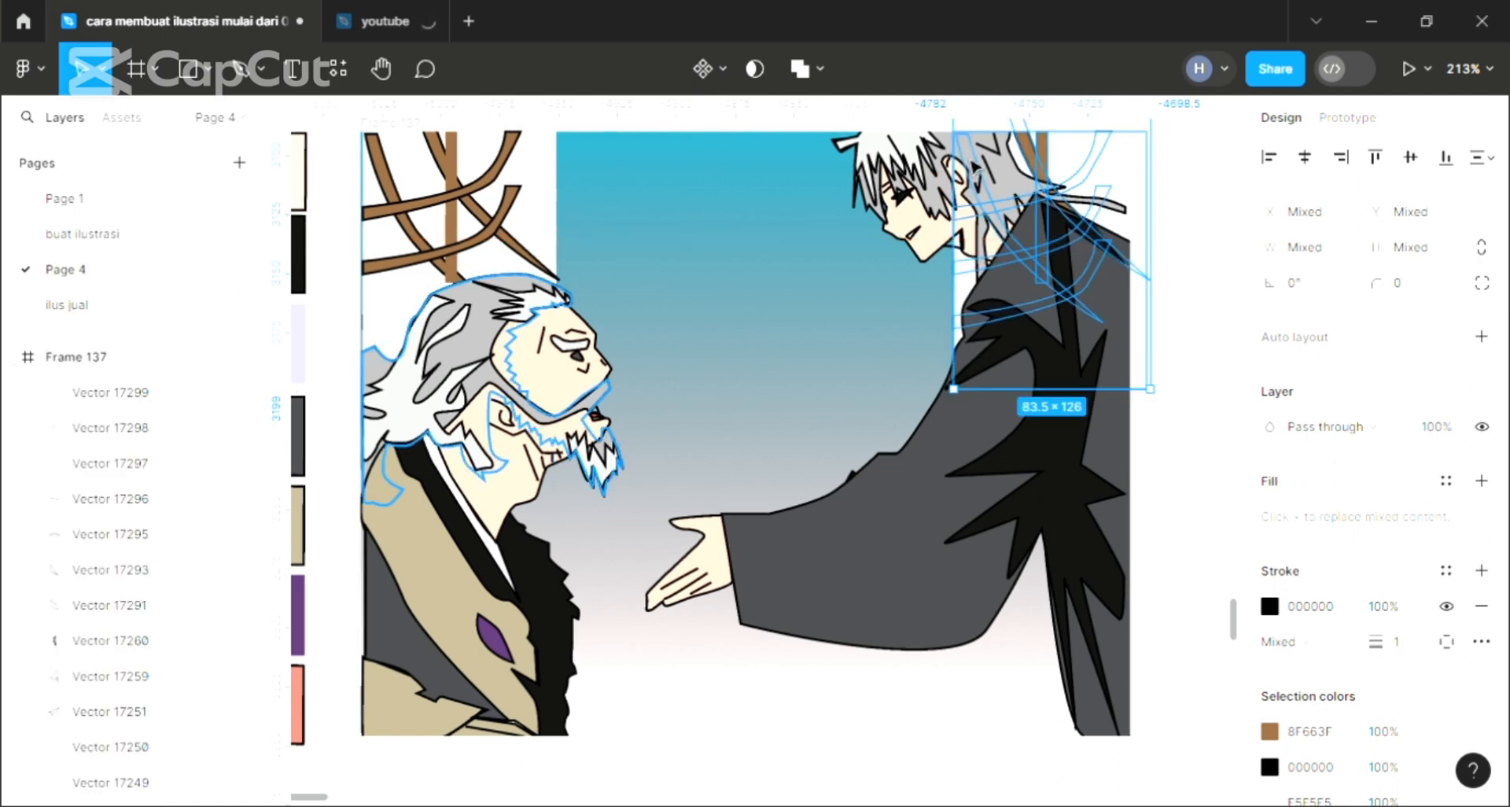
Adjust the horizontal position of the copied band shapes behind the standing man so their left edge sits at X -4776.
click(1109, 188)
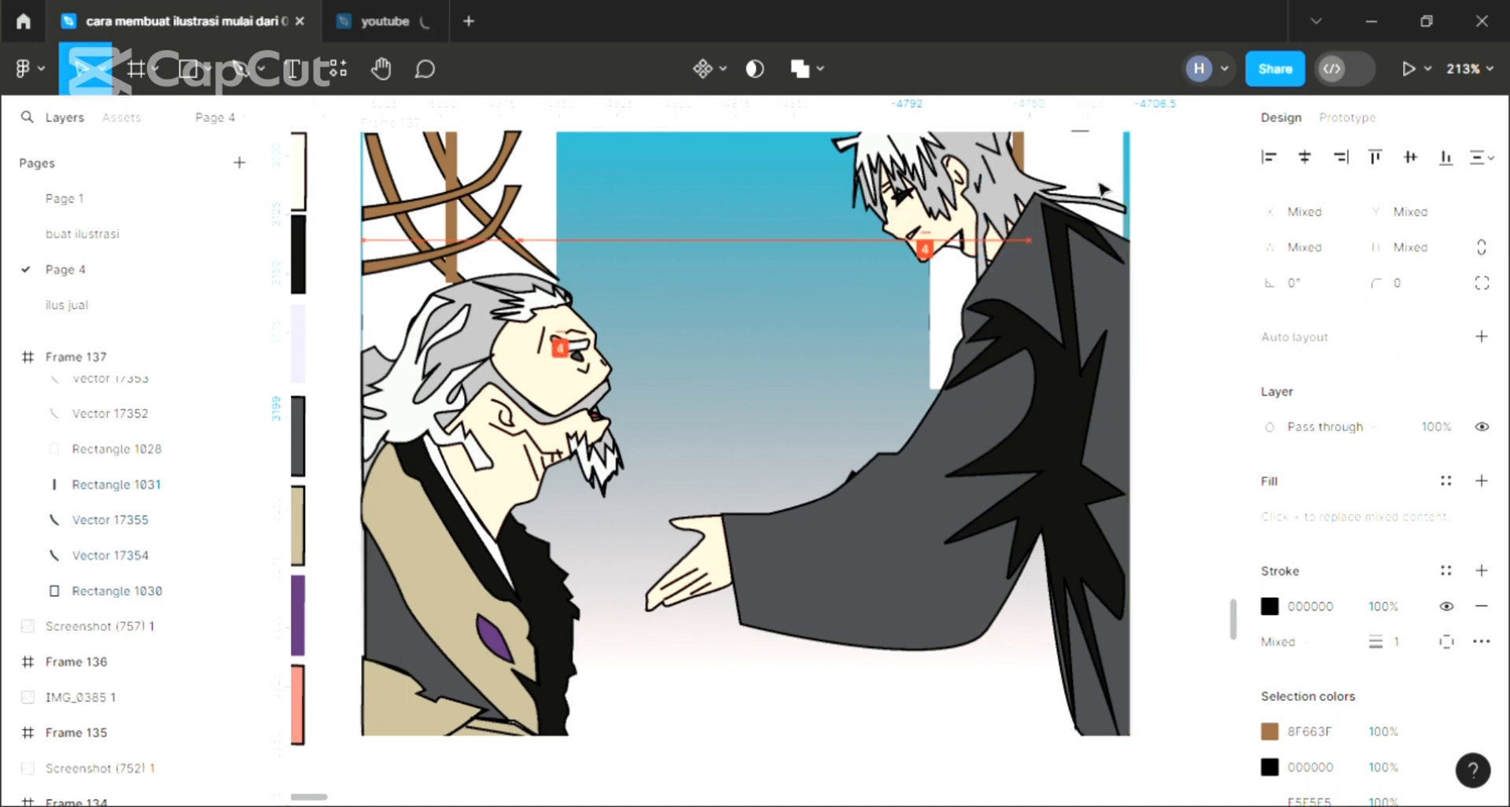
mouse_move(1115, 183)
mouse_down()
mouse_move(1162, 185)
mouse_move(1045, 209)
mouse_move(1030, 183)
mouse_move(1093, 165)
mouse_move(1107, 183)
mouse_up()
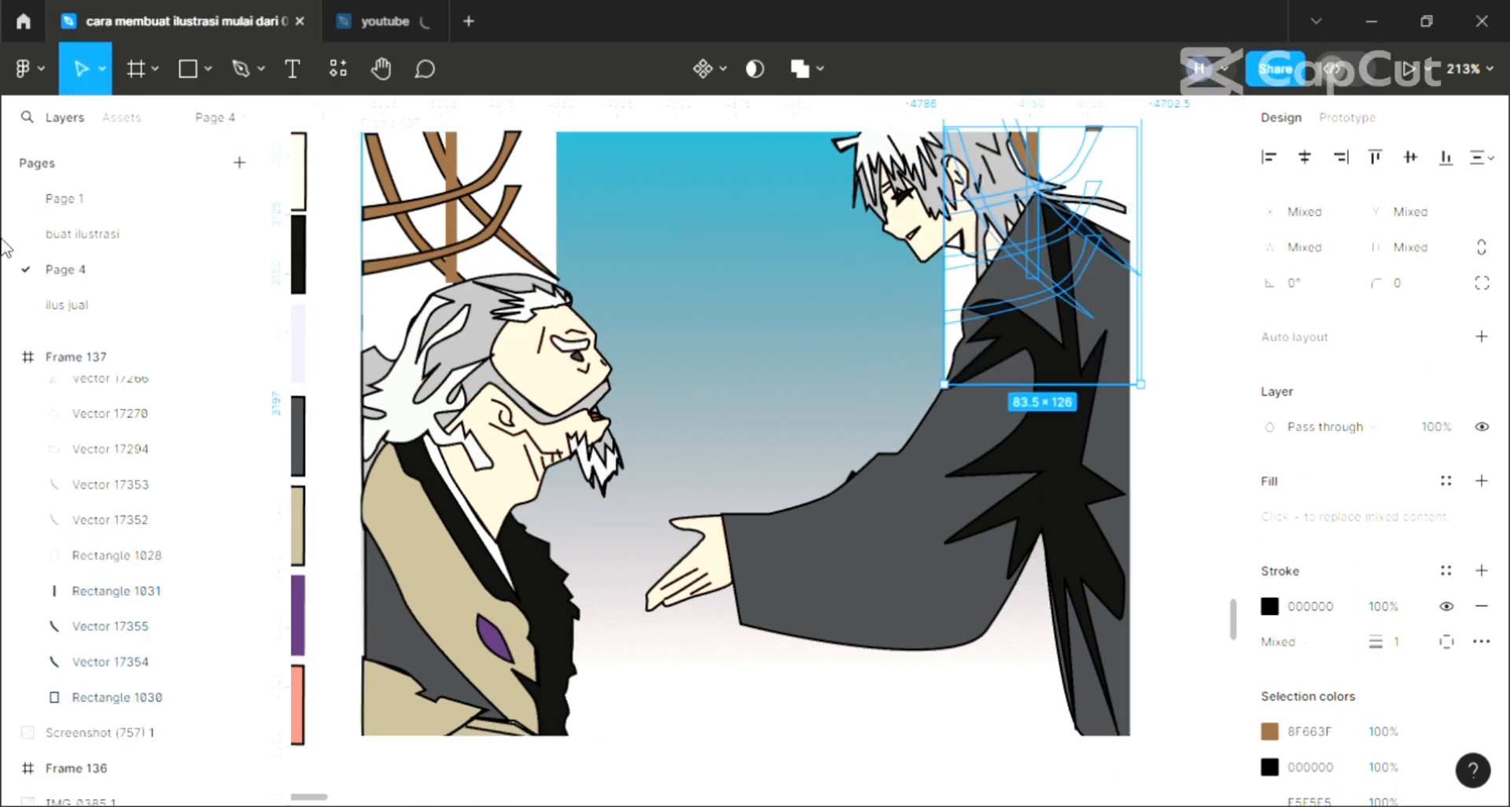
key(shift+Right)
key(shift+Right)
key(shift+Right)
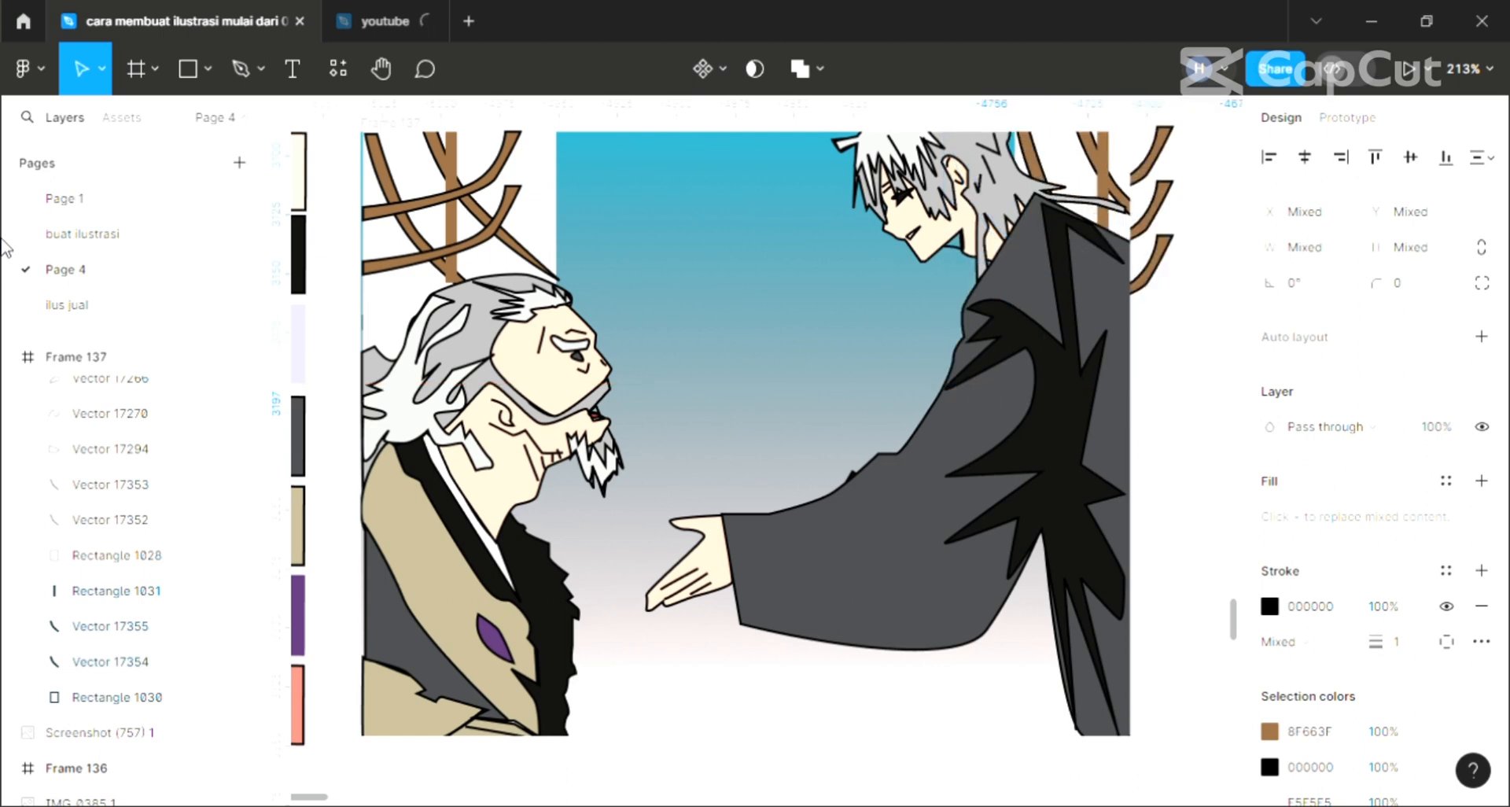
key(shift+Left)
key(shift+Left)
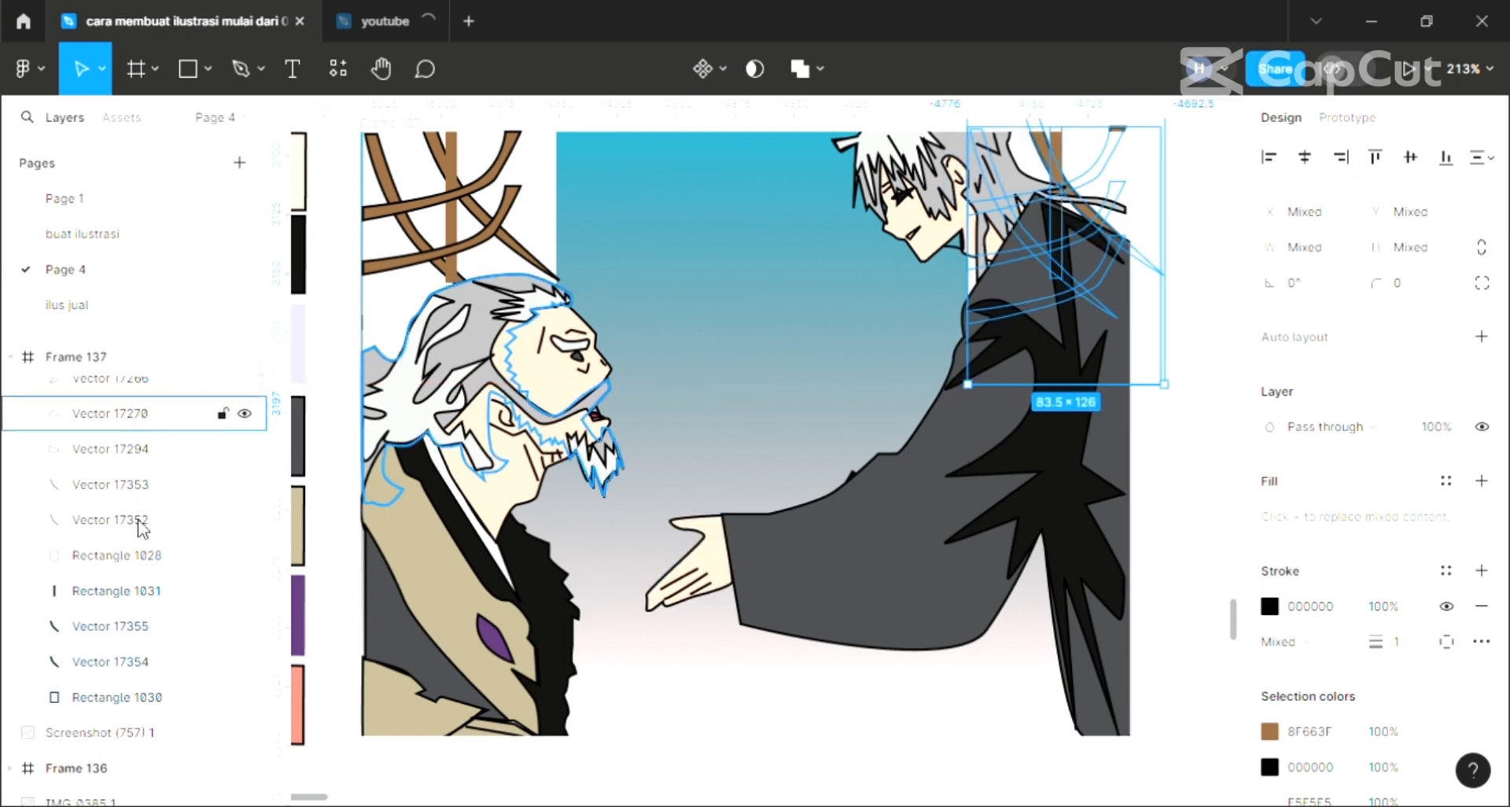
ctrl+scroll(664, 511, down, 3)
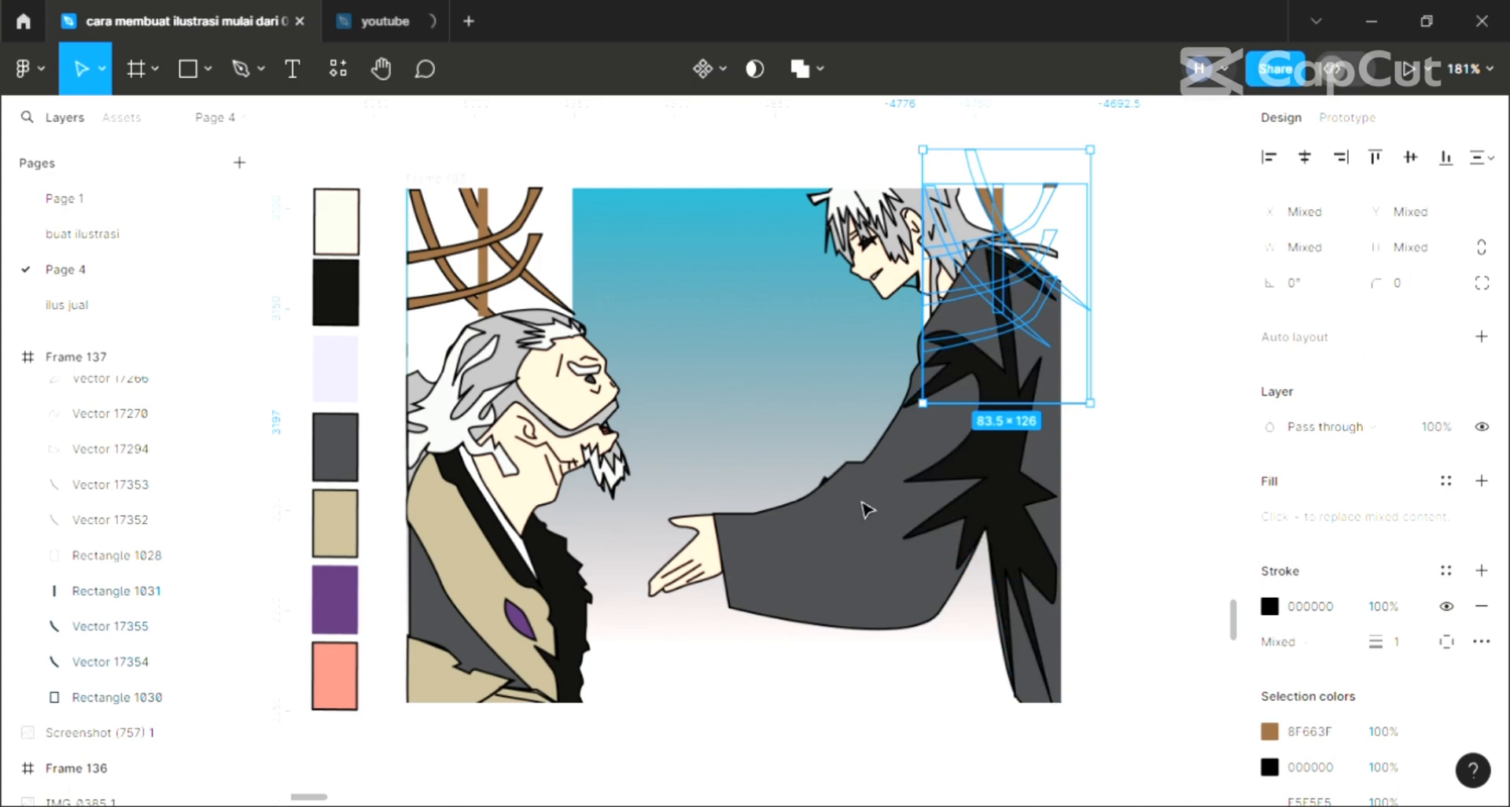
key(Escape)
ctrl+scroll(598, 464, up, 2)
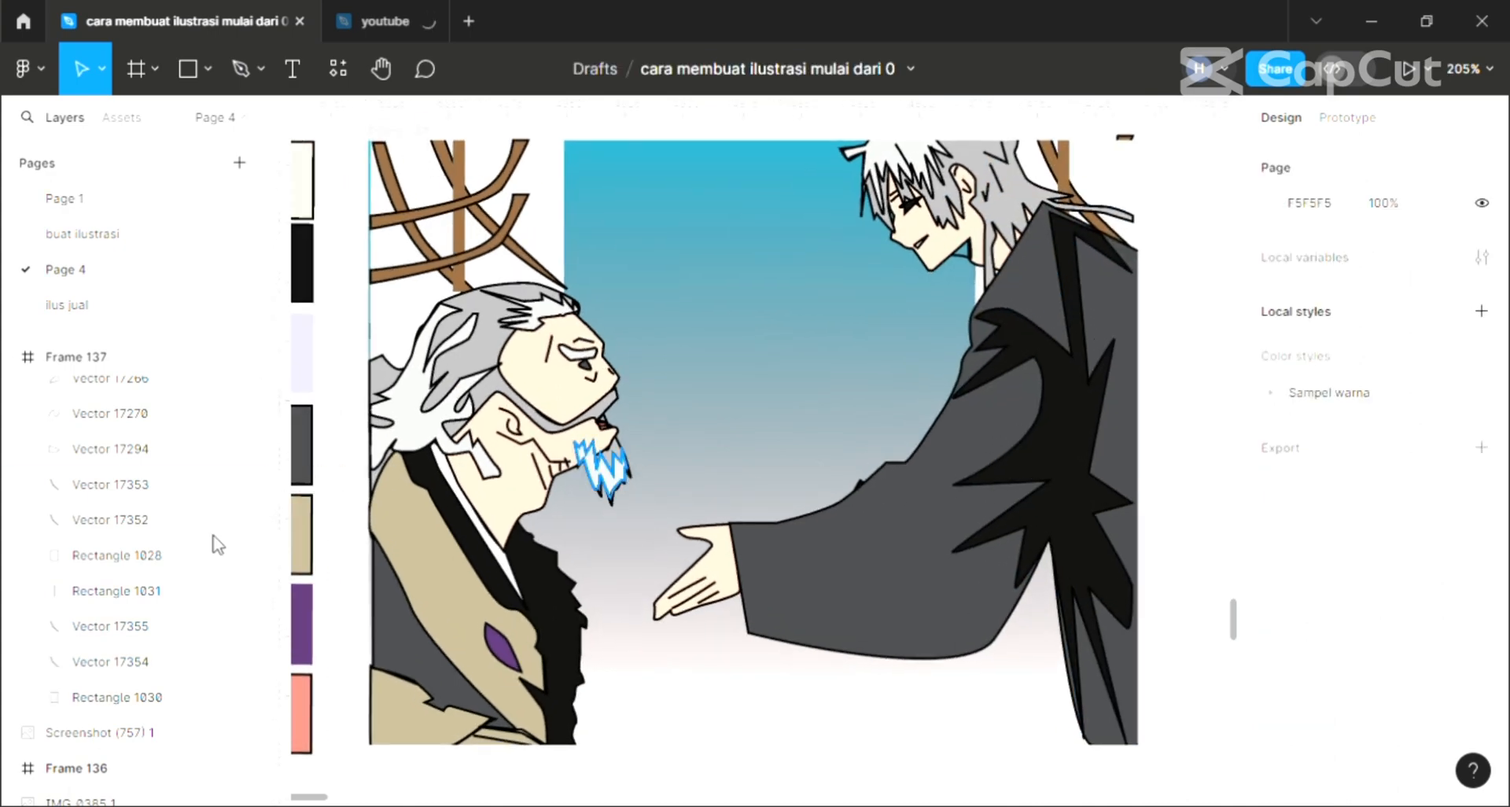